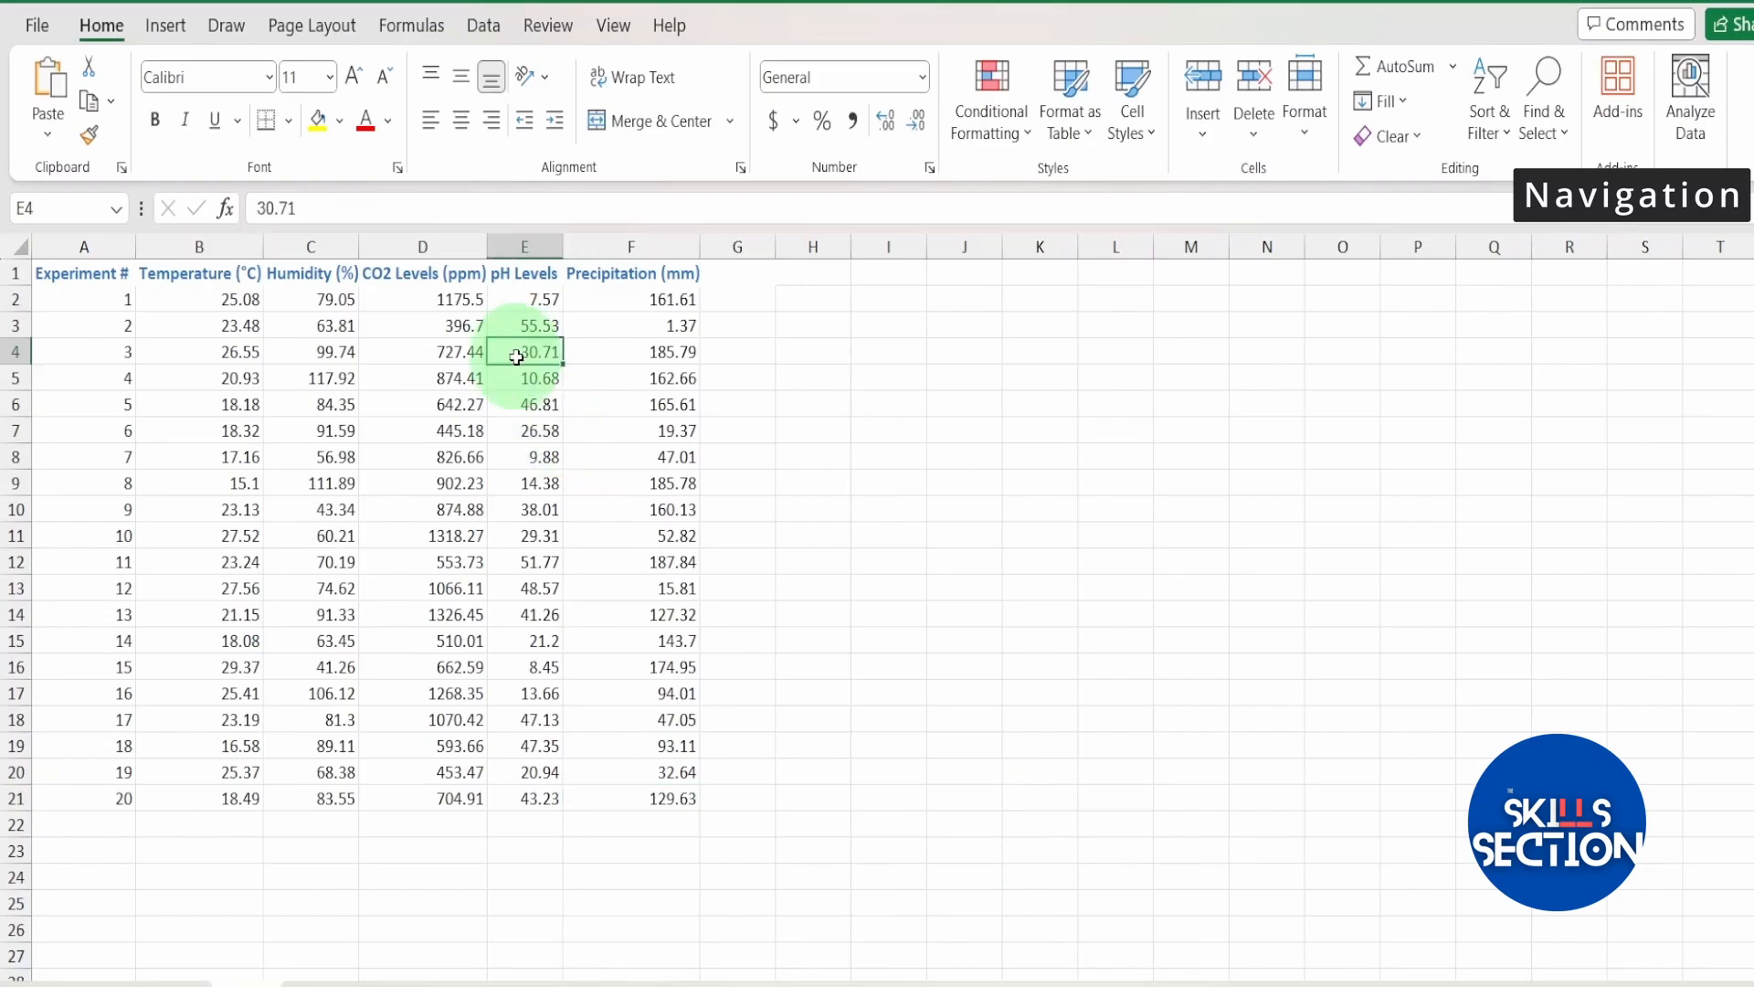
Move the active cell one cell at a time around the pH Levels and Precipitation data, starting from E4.
key(Right)
key(Right)
key(Left)
key(Down)
key(Down)
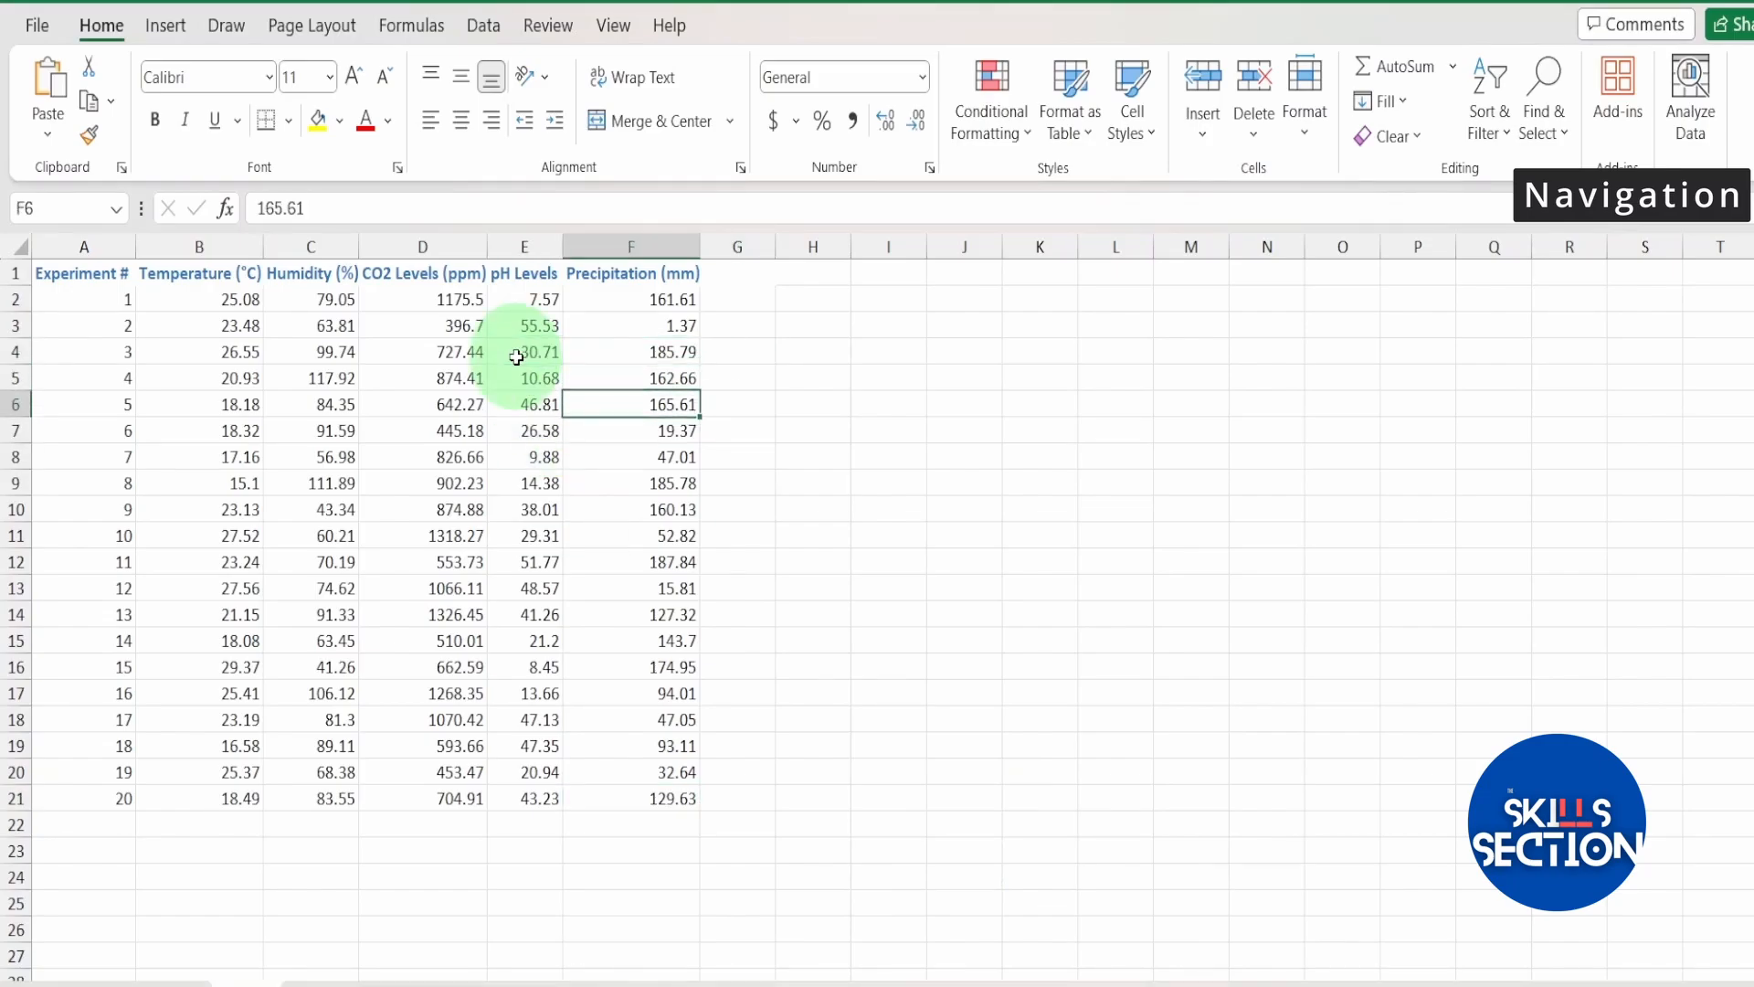
key(Up)
key(Up)
key(Left)
key(Left)
key(Down)
key(Down)
key(Right)
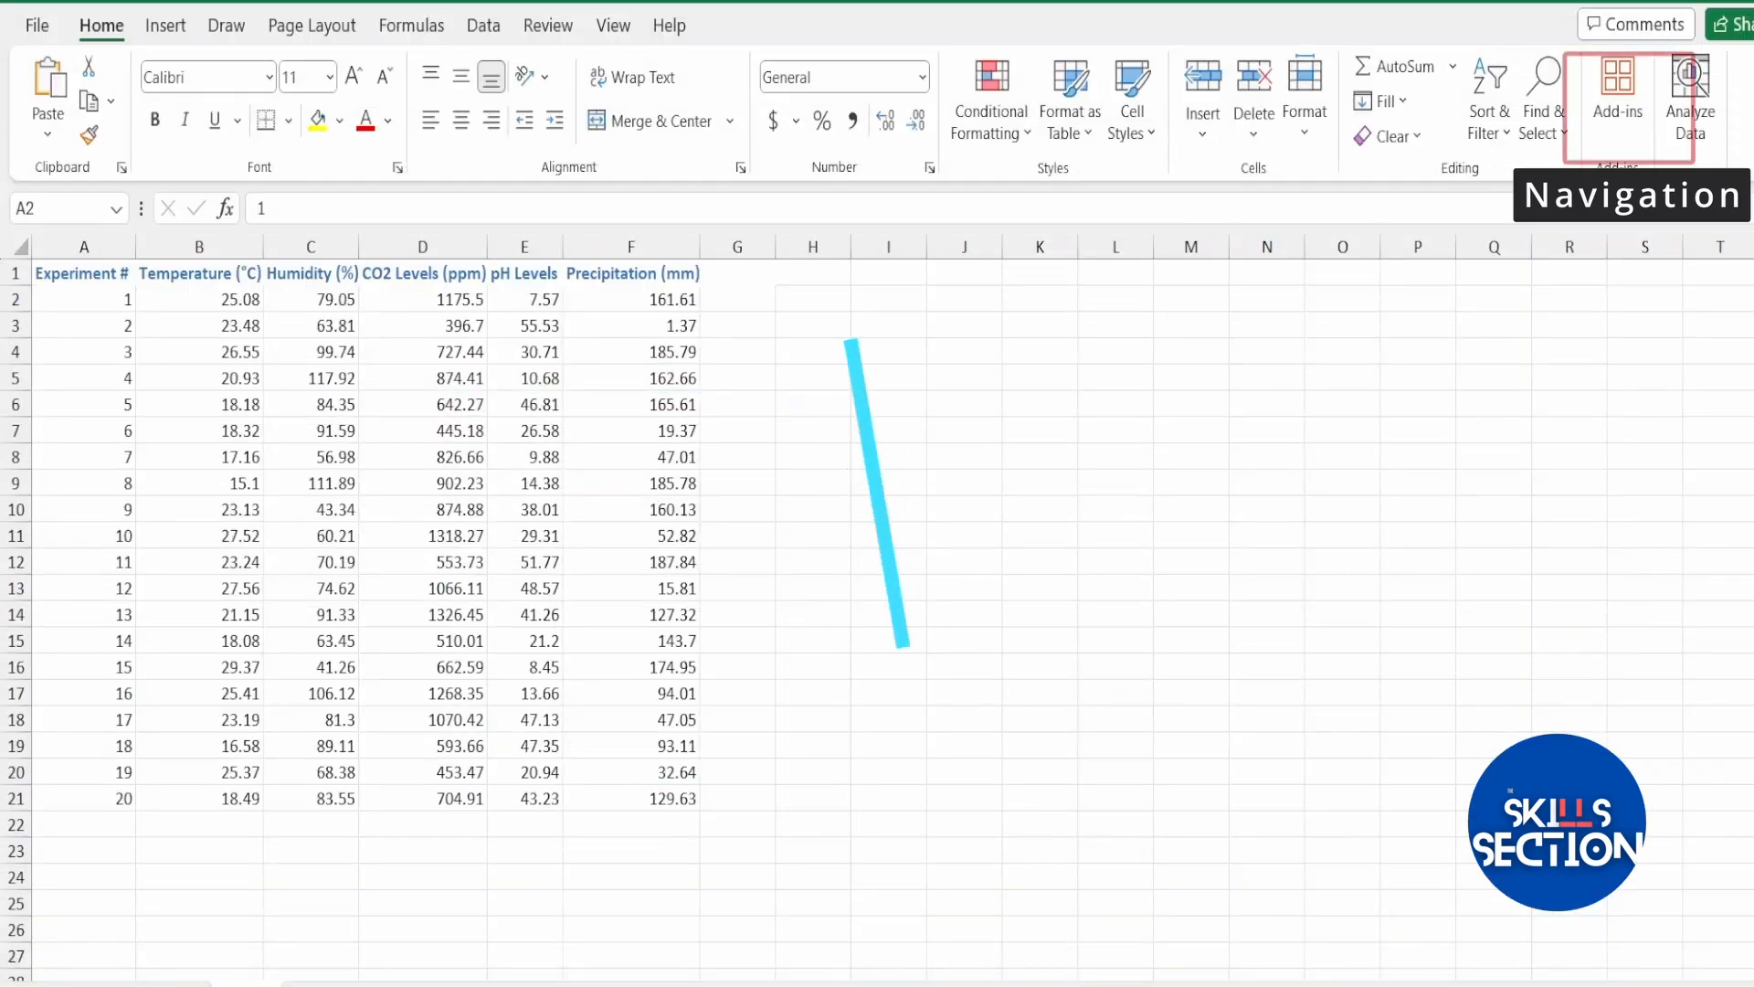
Jump from cell A2 to the last filled column in row 2, and down to the column's last data row.
click(81, 301)
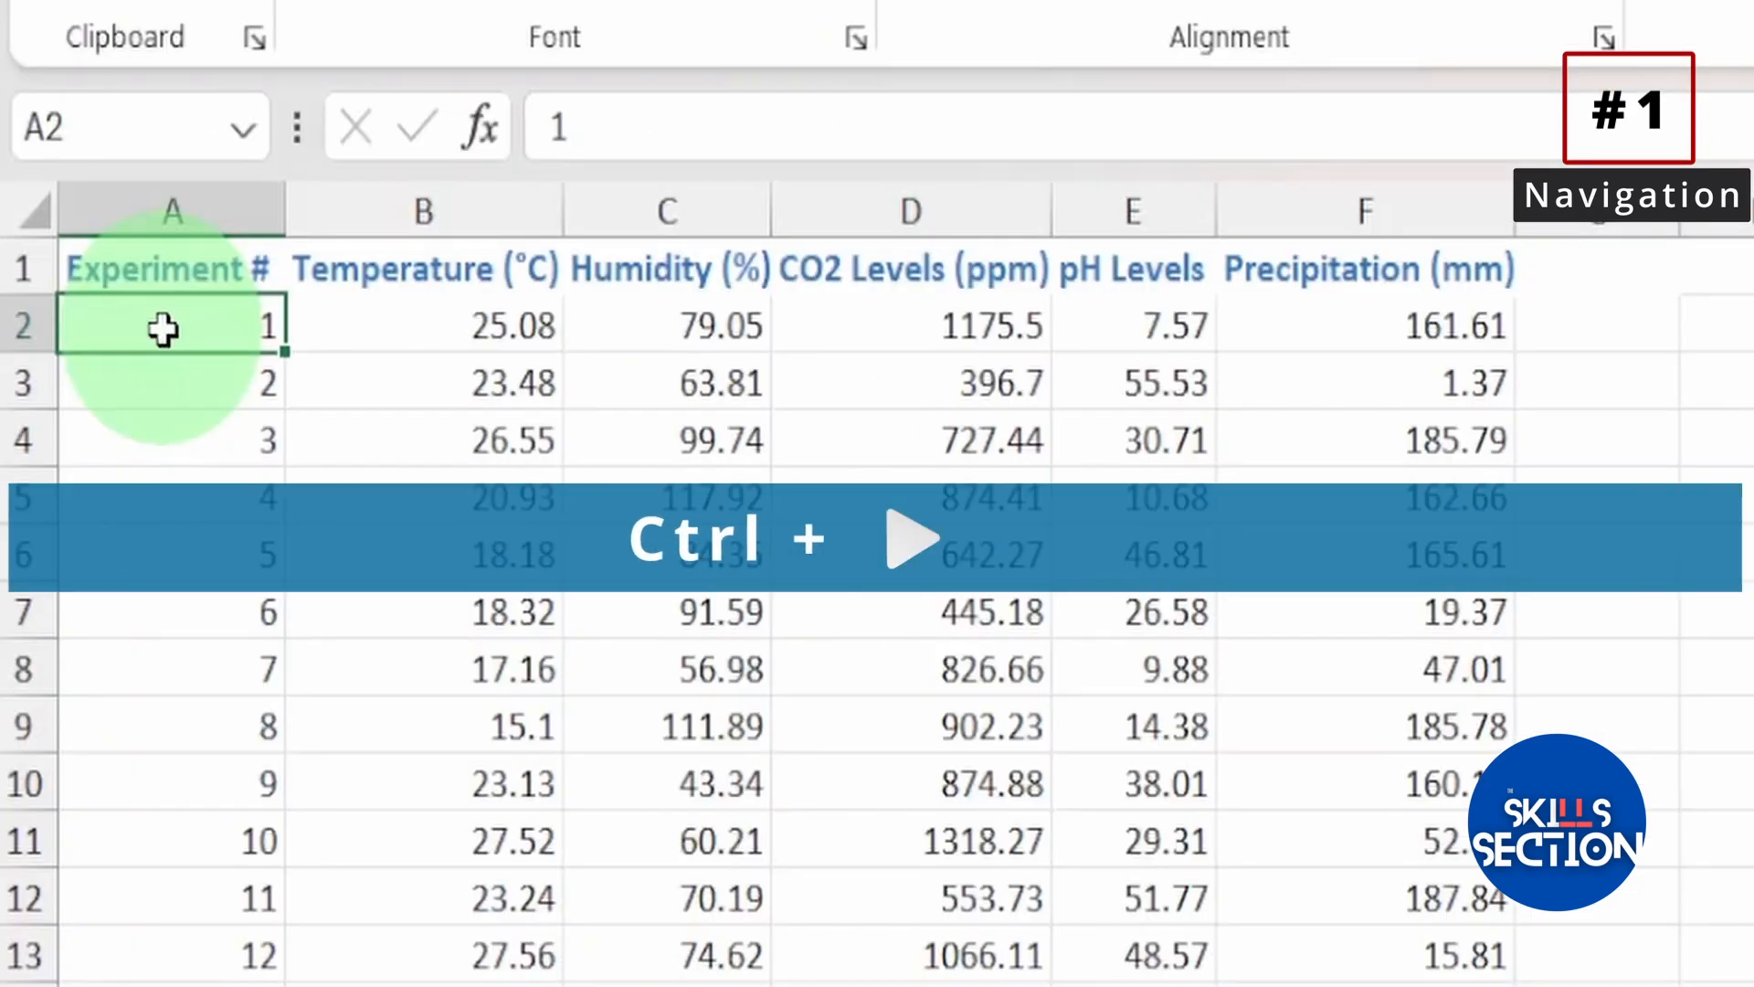
key(ctrl+Right)
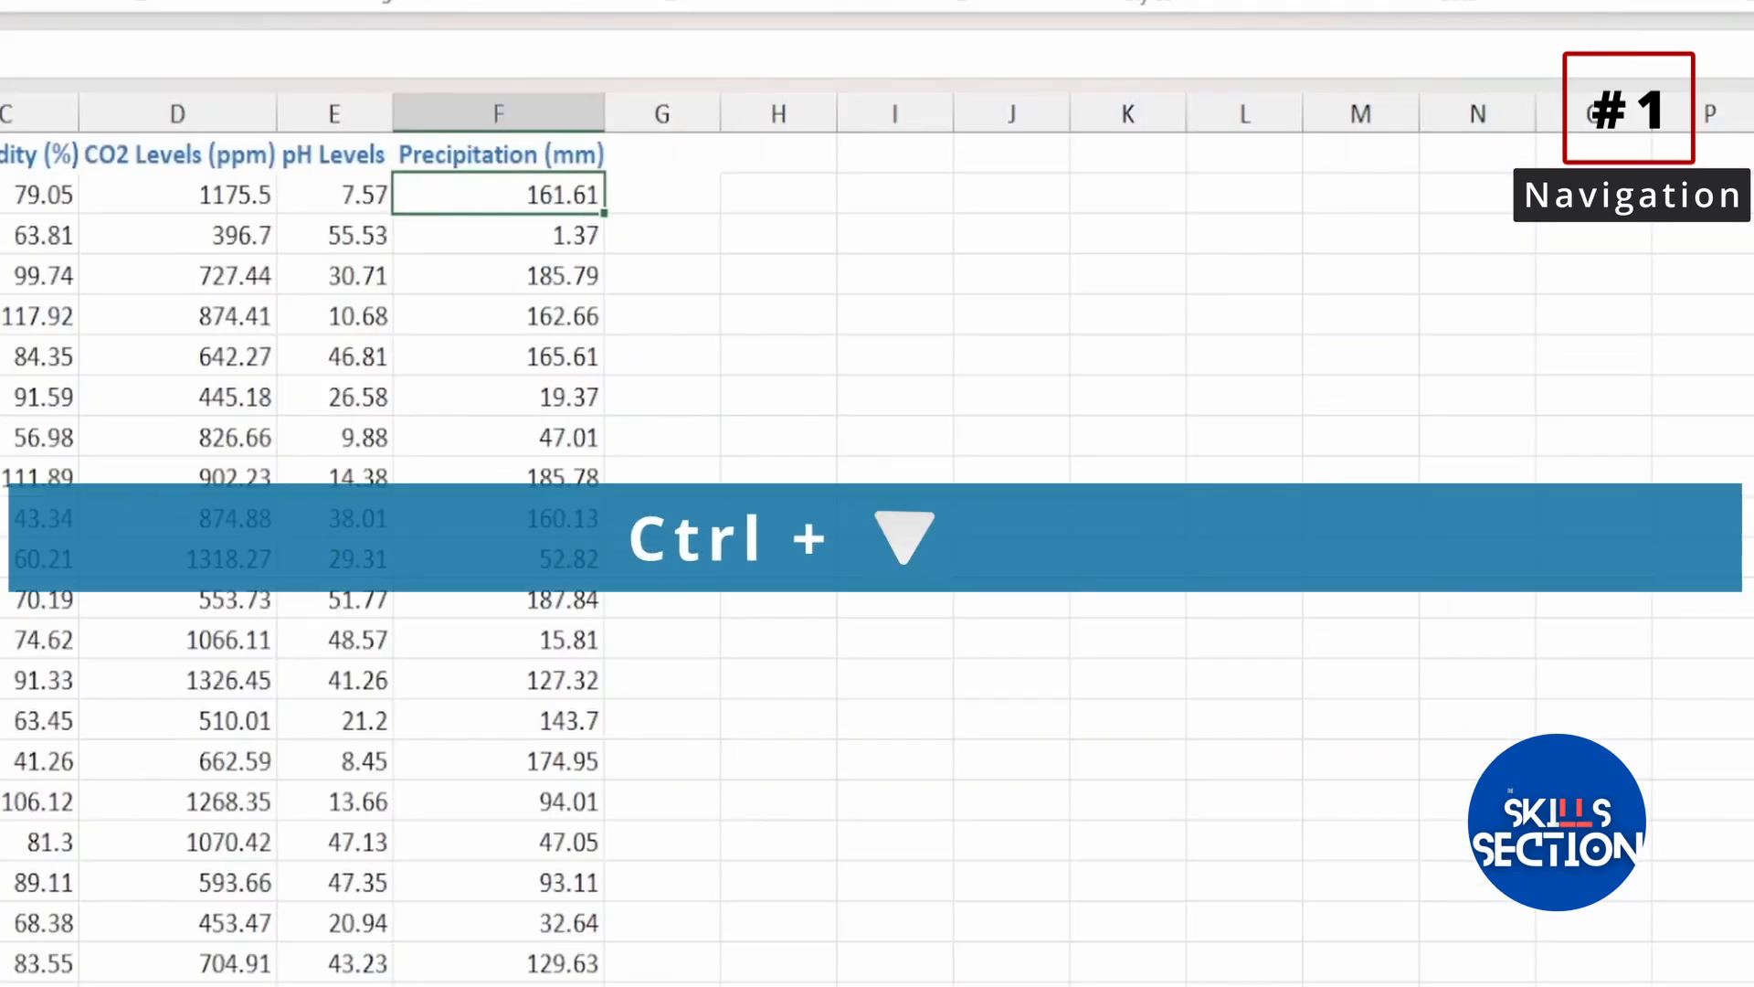
key(ctrl+Down)
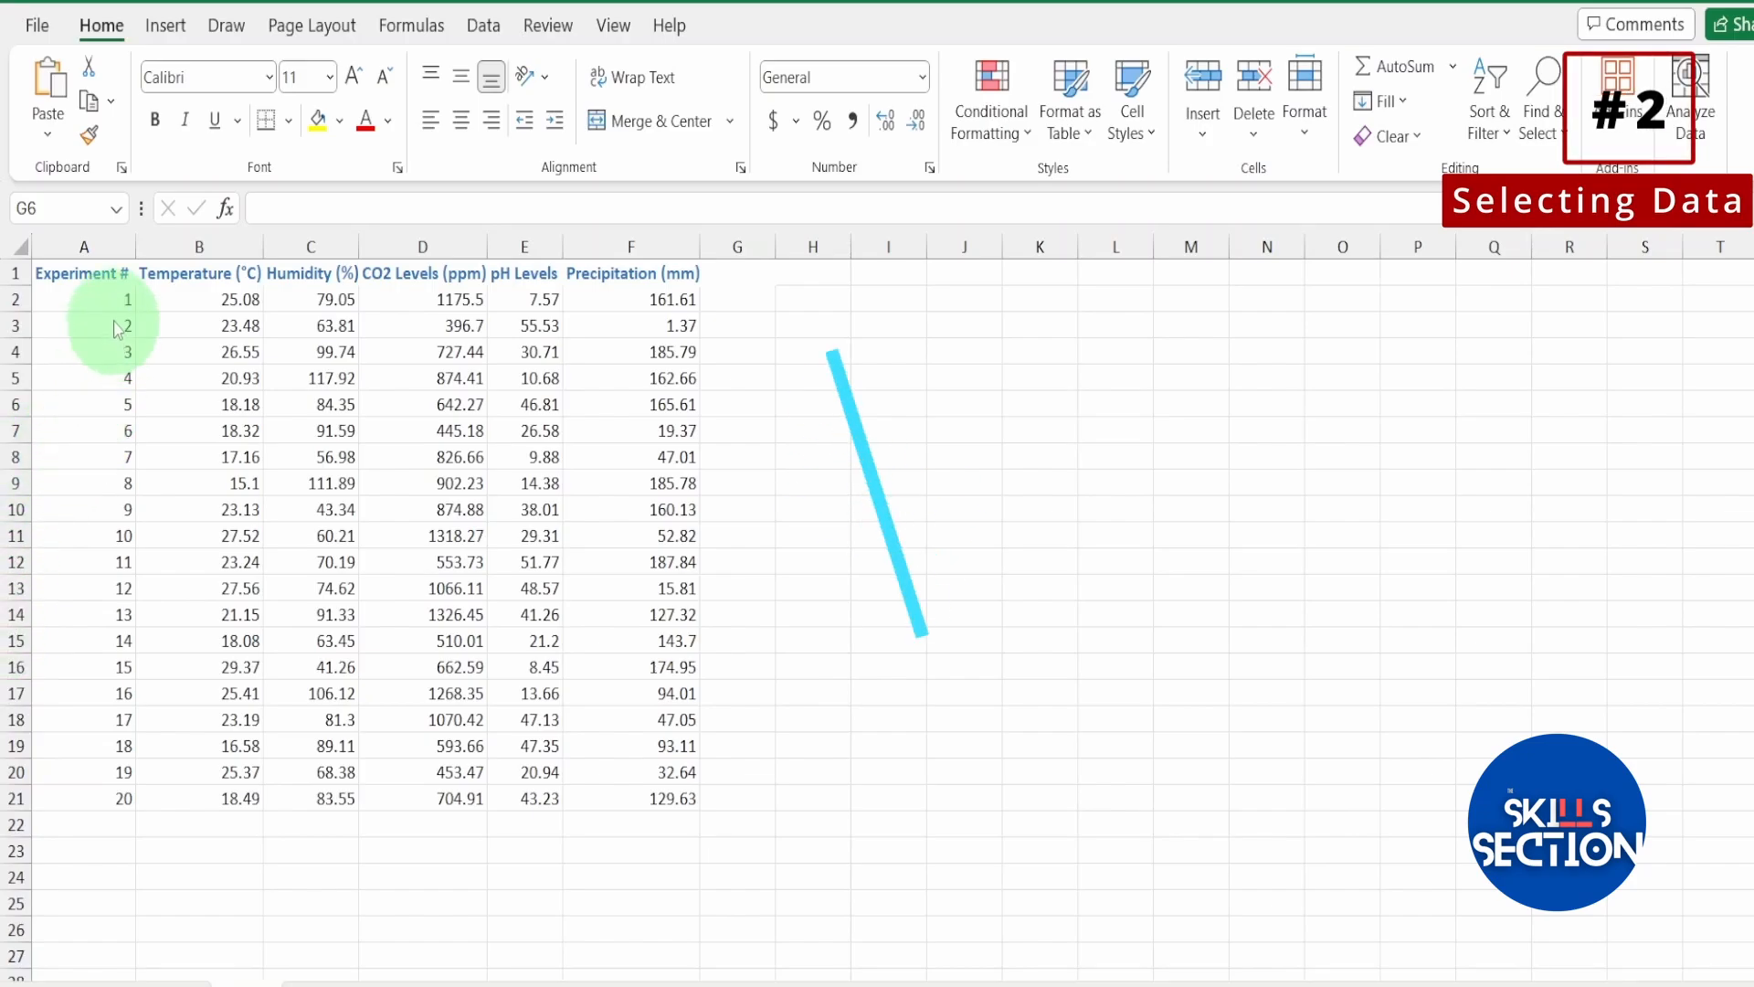
Select the range A2:F2 by extending the selection one cell at a time from A2.
click(112, 299)
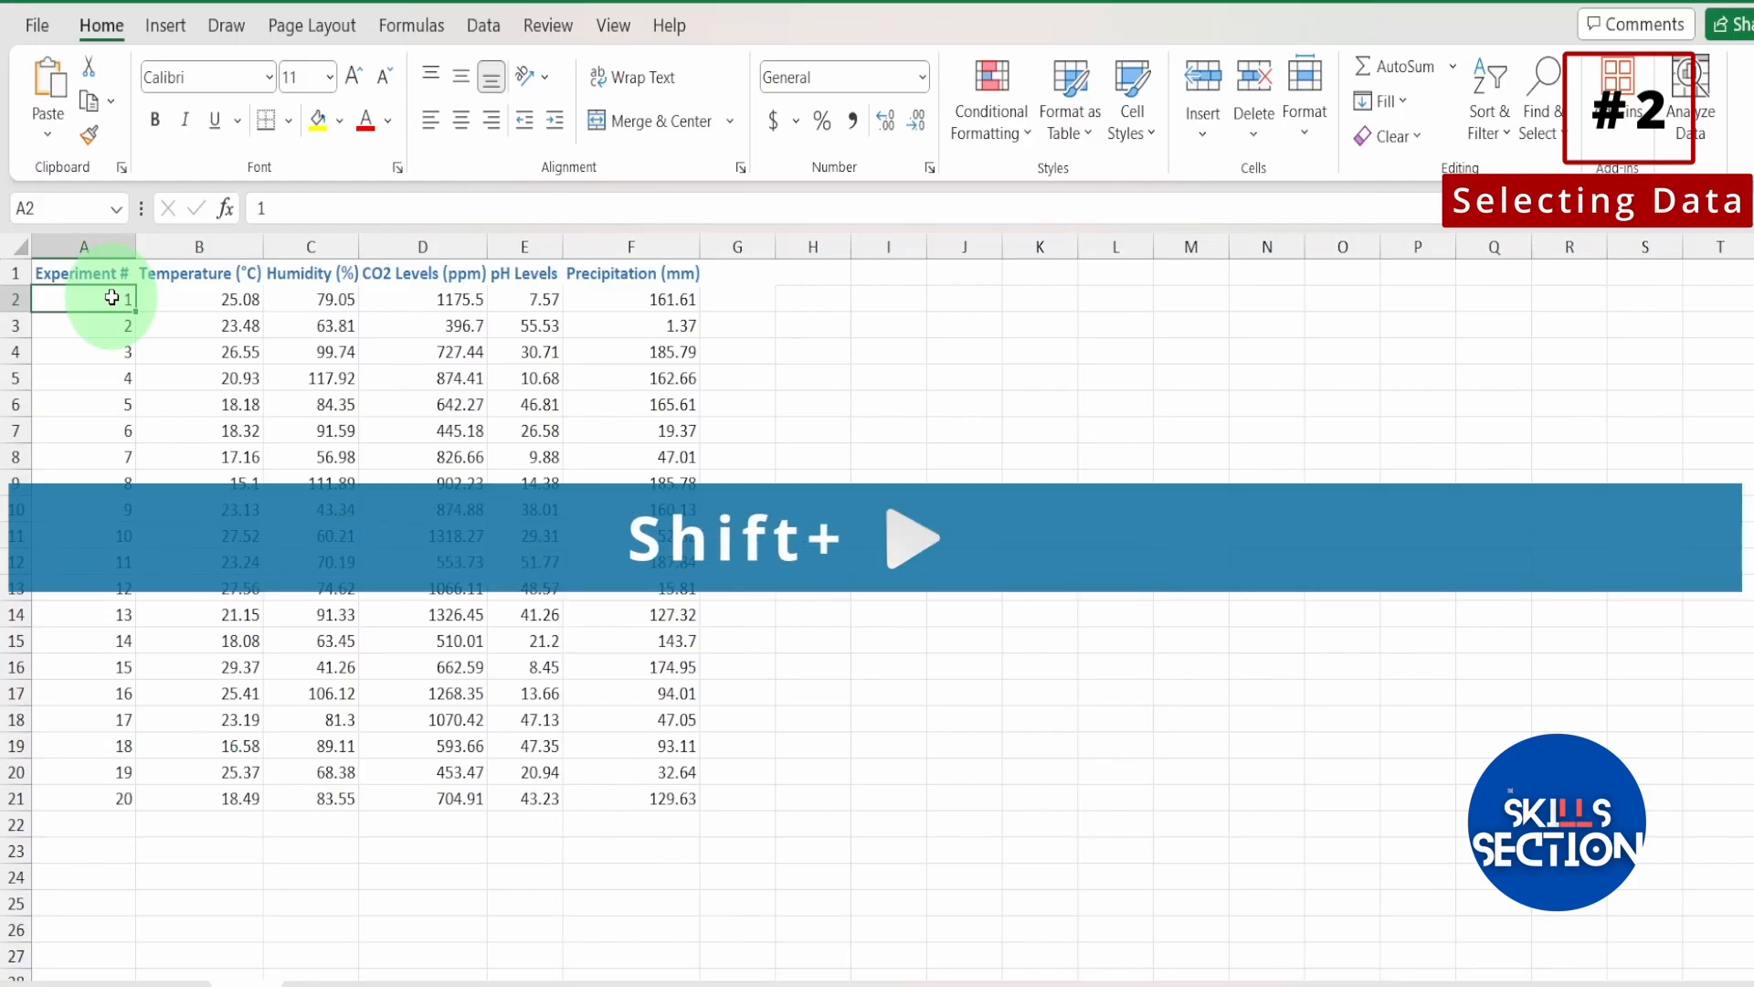
key(shift+Right)
key(shift+Right)
key(shift+Right)
key(shift+Right)
key(shift+Right)
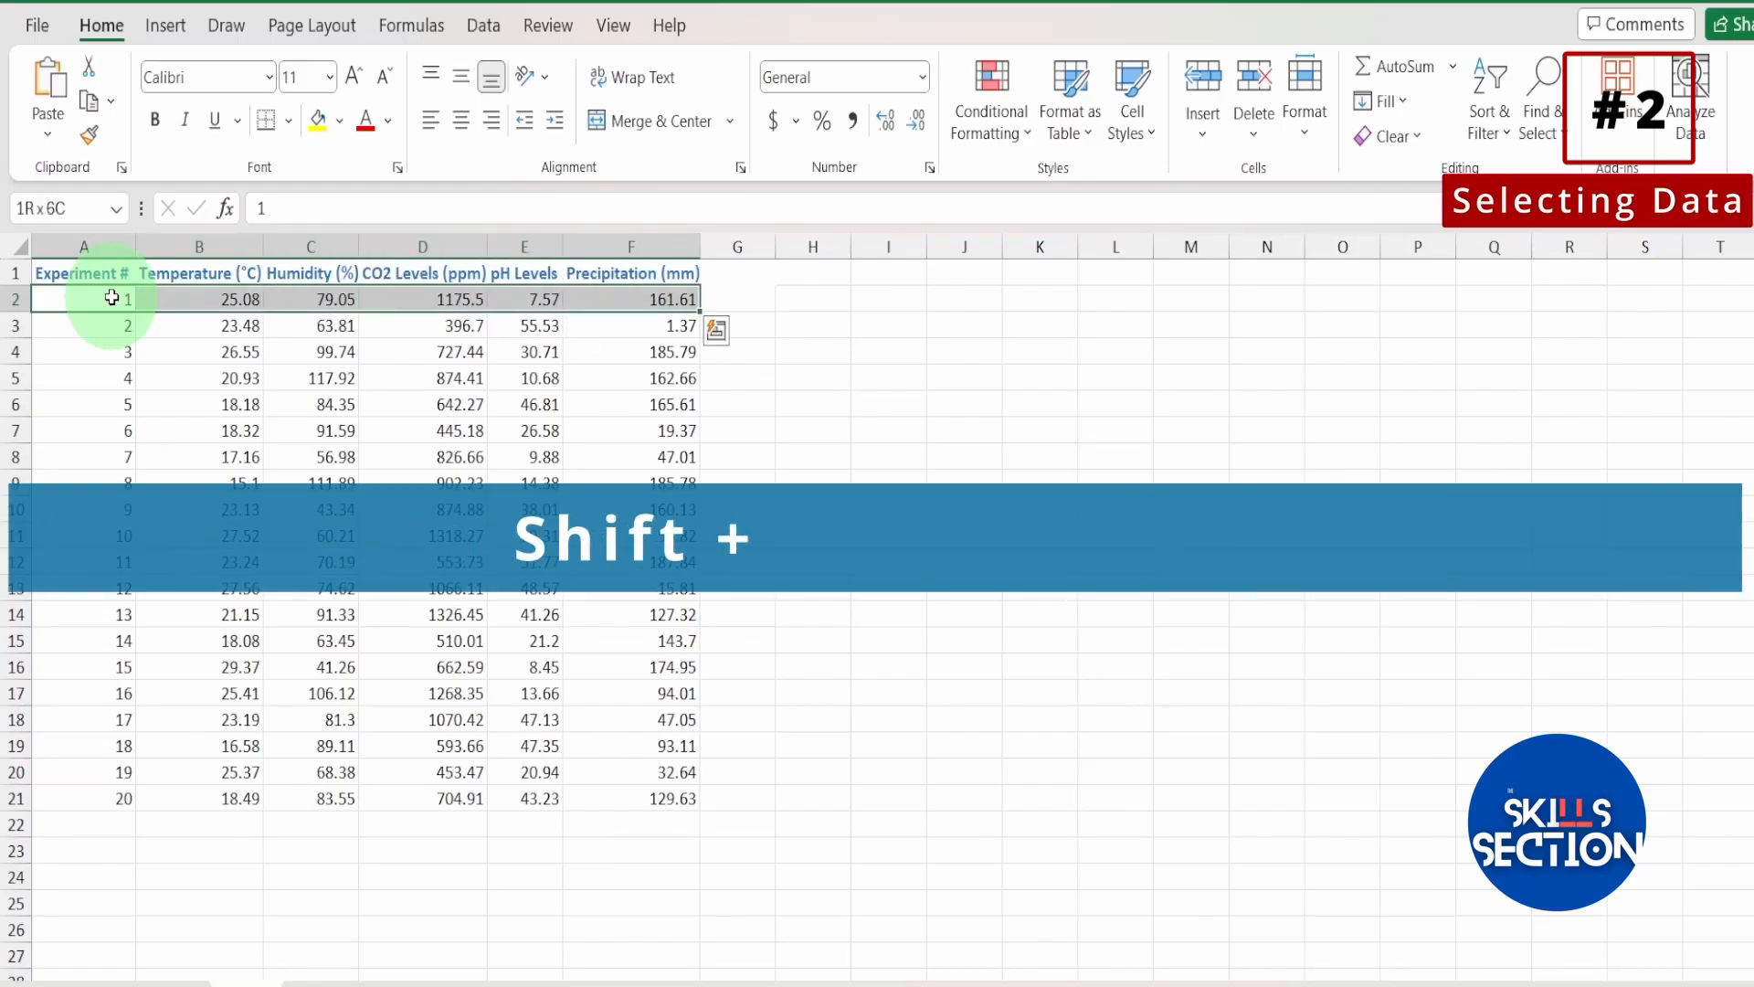
Extend the selection downward from A2 one row at a time in the Experiment # column.
click(111, 298)
key(shift+Down)
key(shift+Down)
key(shift+Down)
key(shift+Down)
key(shift+Down)
key(shift+Down)
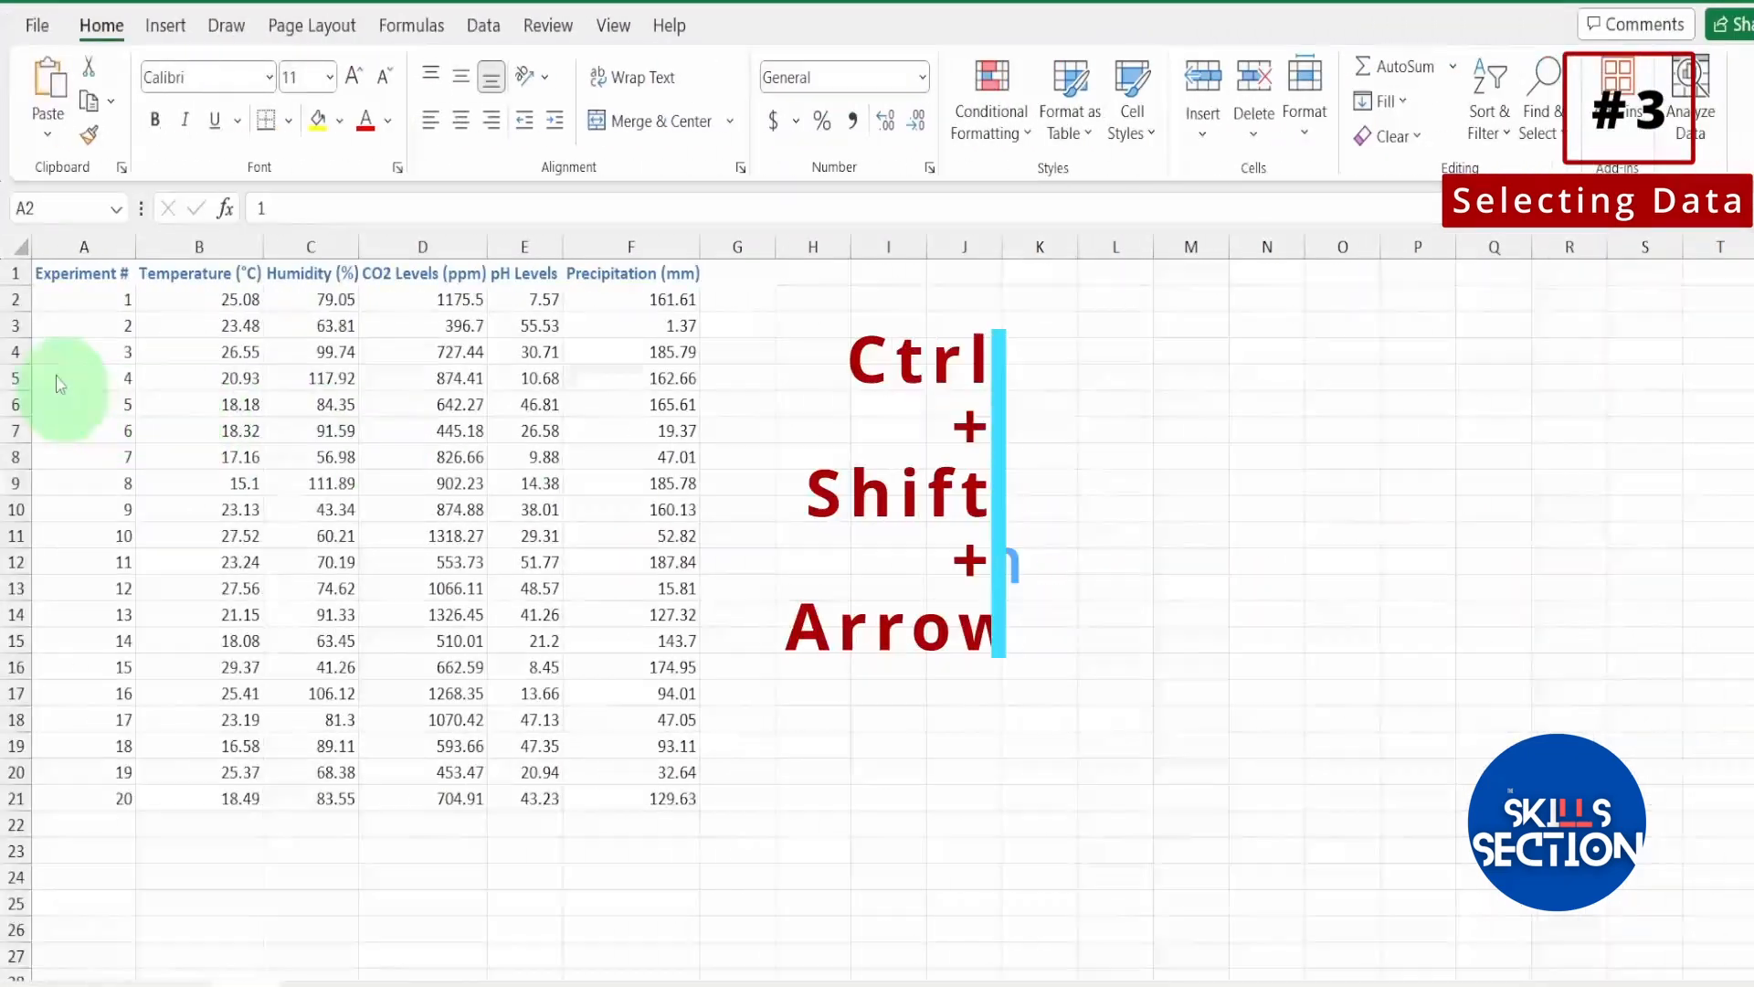
Extend the selection from A2 to the data's edge in one go, first across row 2 and separately down column A.
click(60, 292)
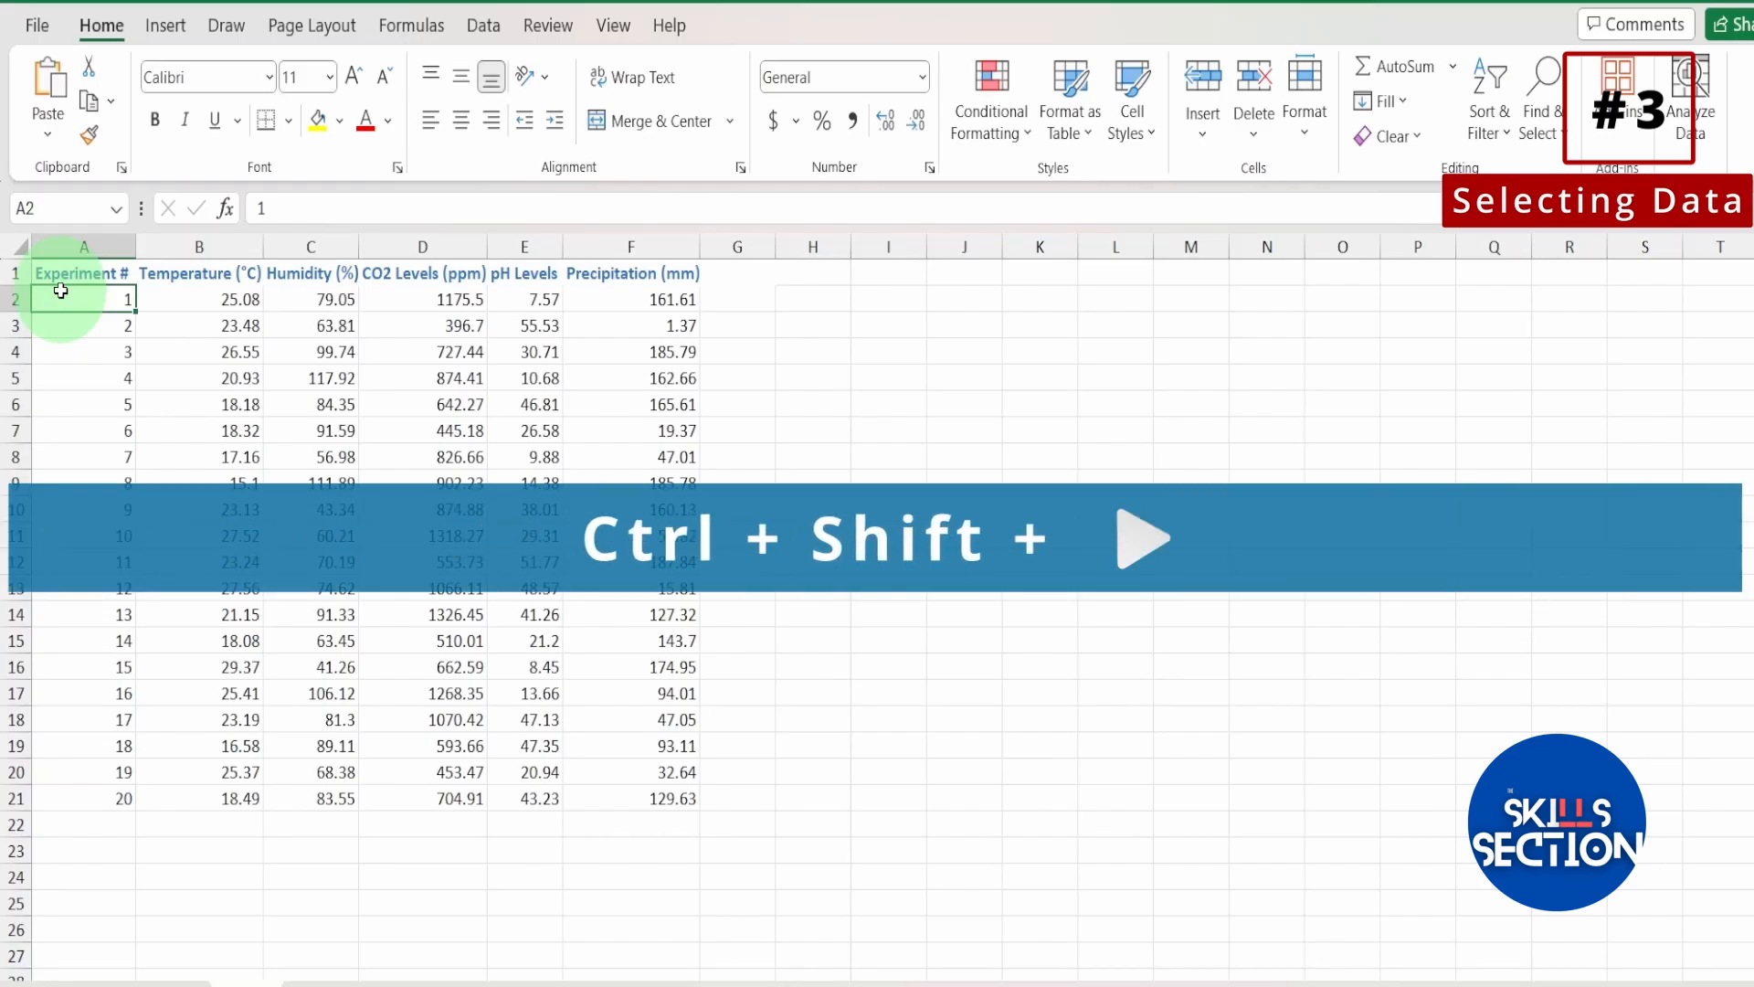
key(ctrl+shift+Right)
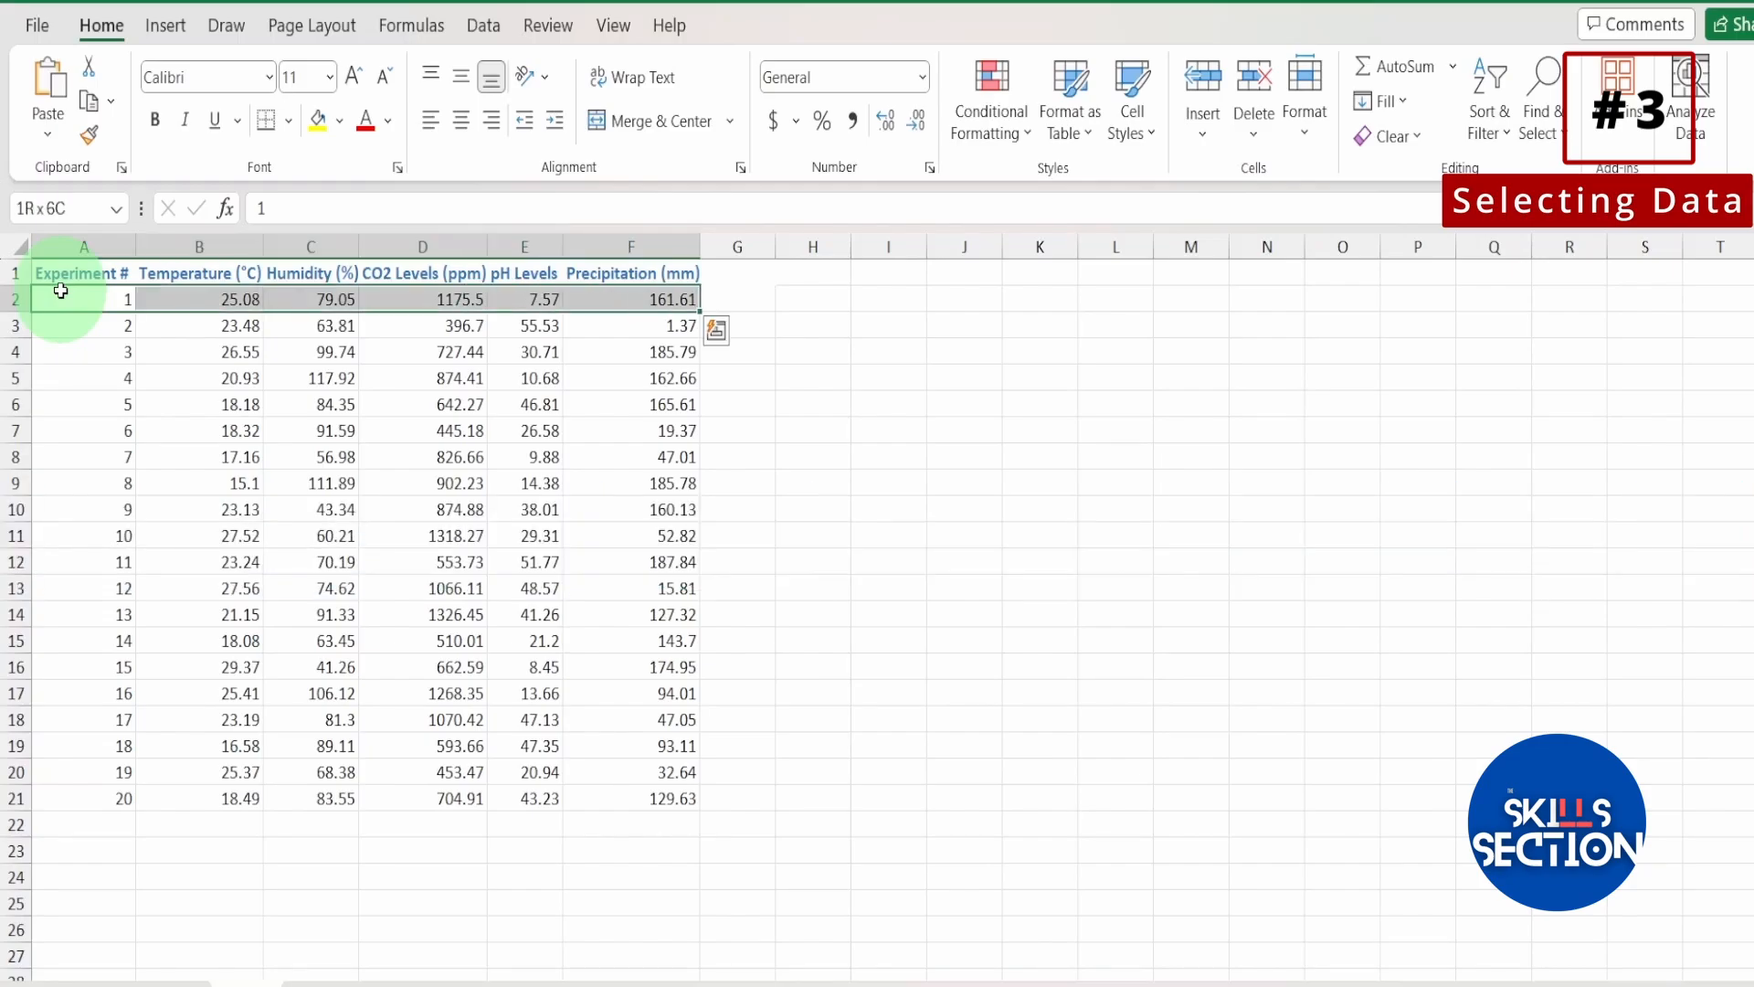
click(60, 290)
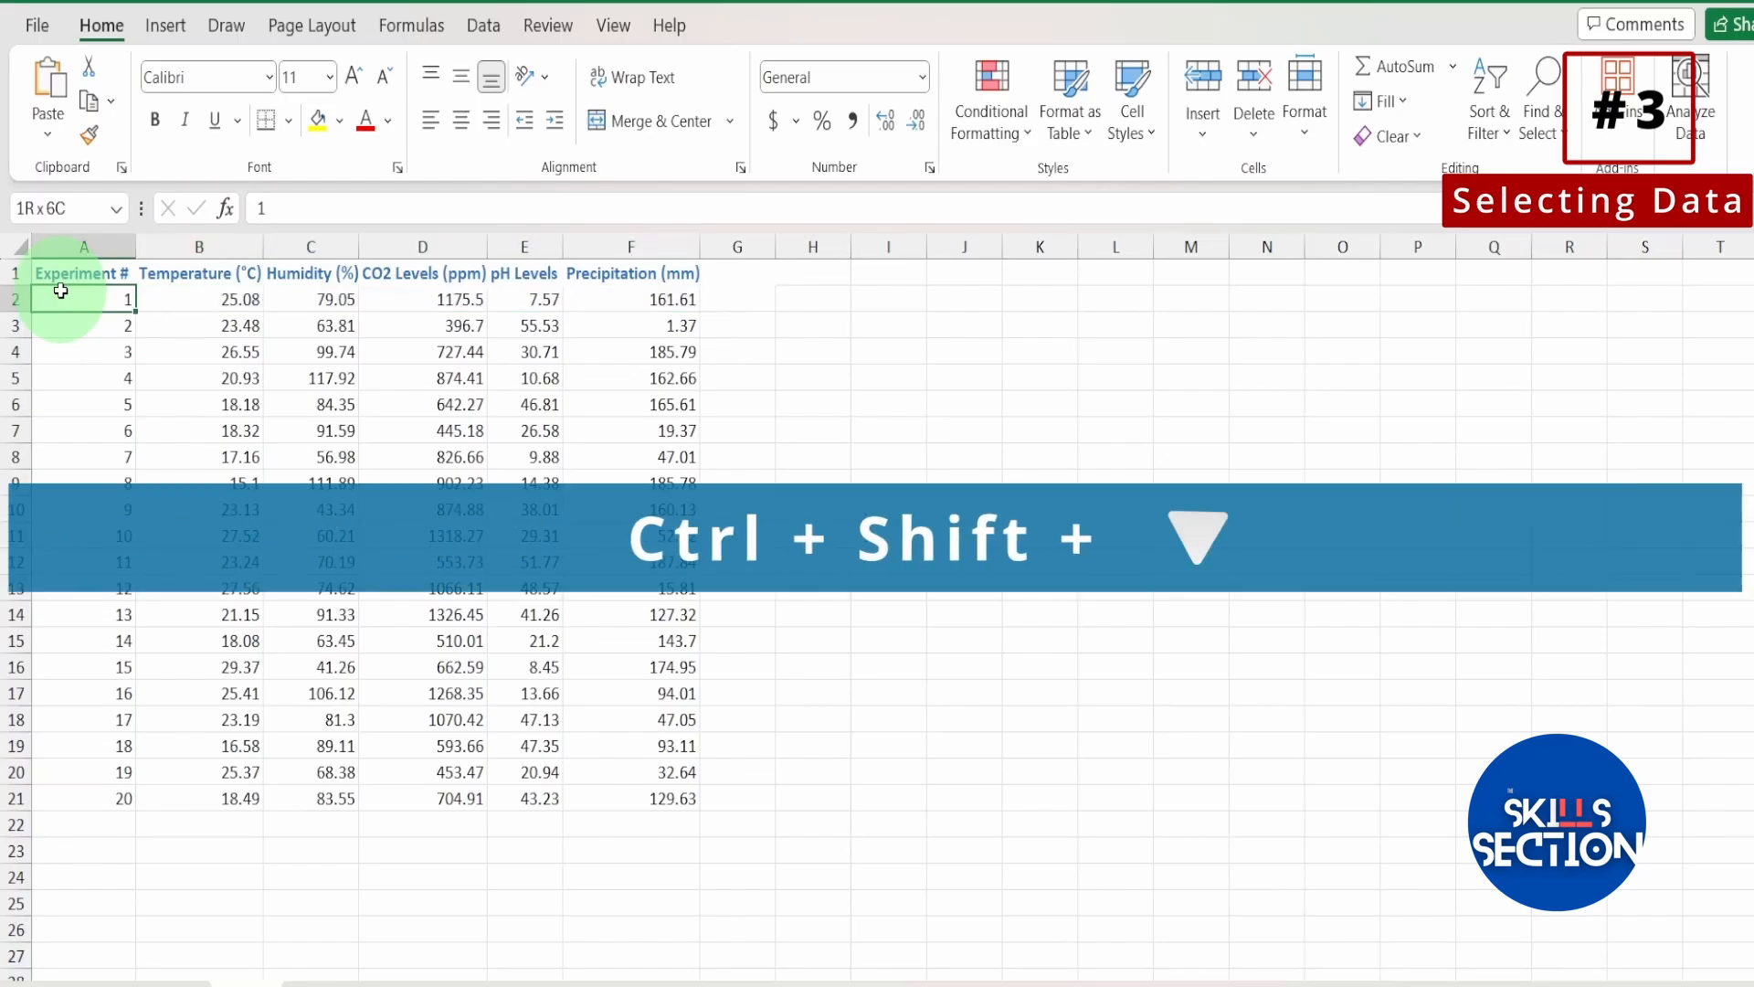
key(ctrl+shift+Down)
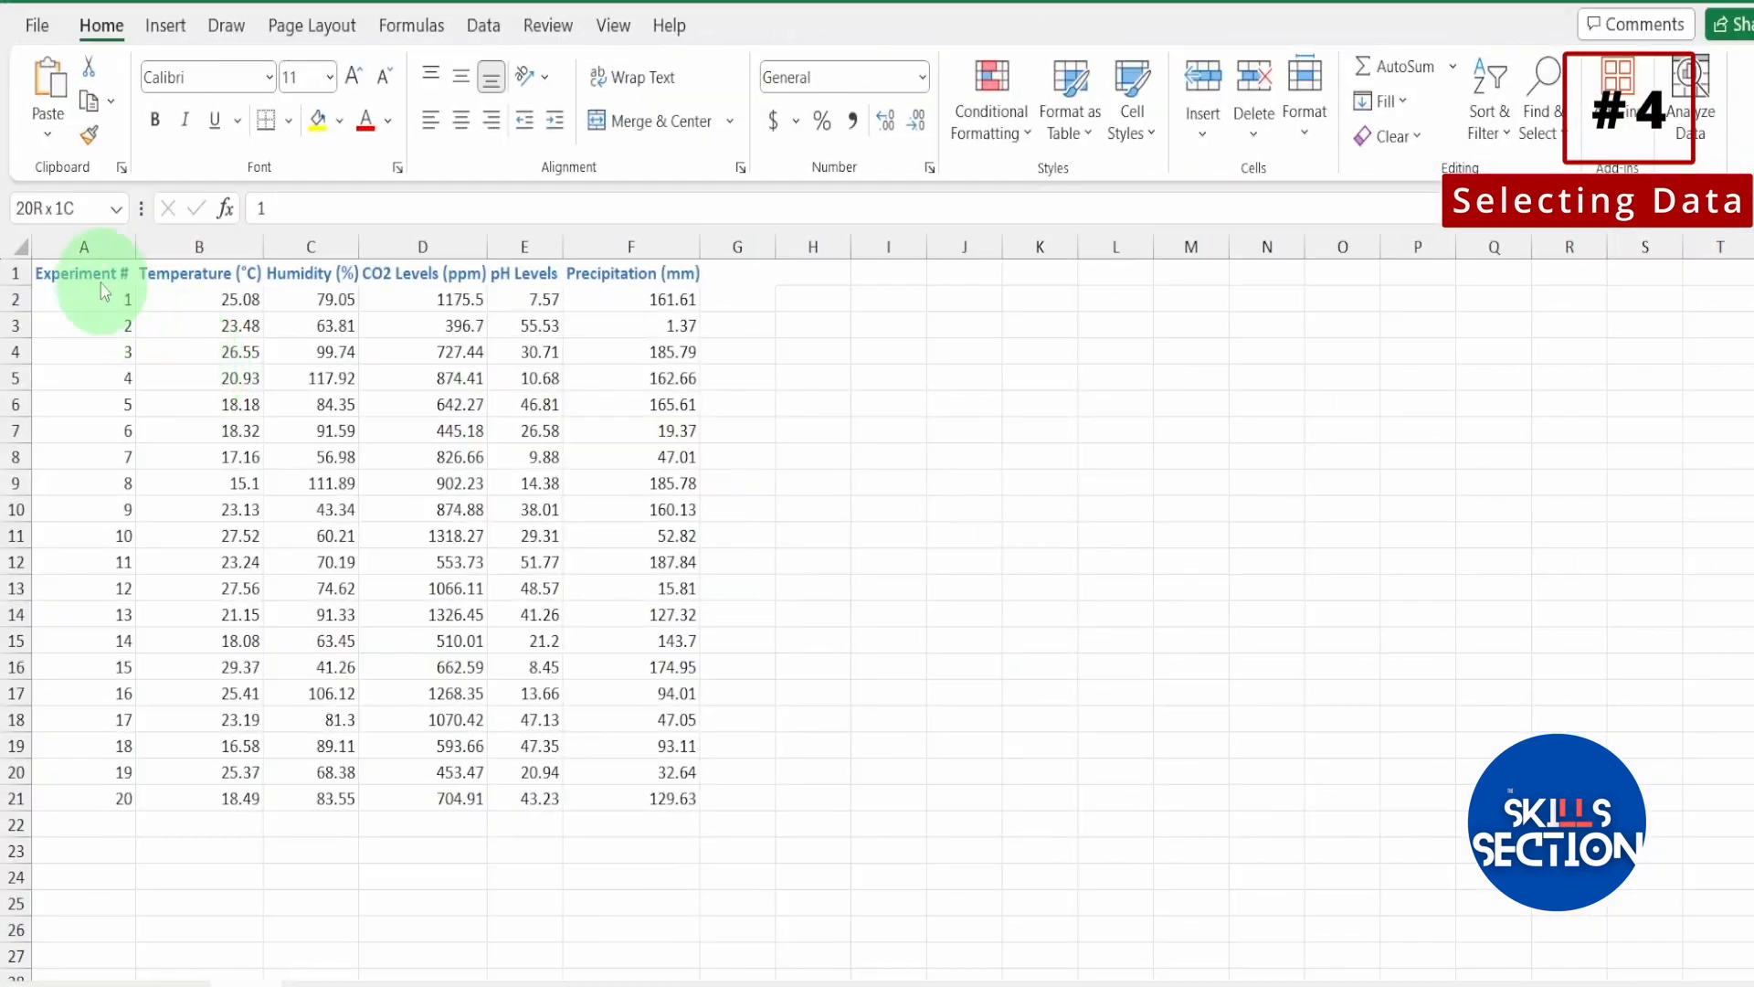
Select the entire row 2 from cell A2, and separately the entire CO2 Levels (ppm) column C.
click(92, 270)
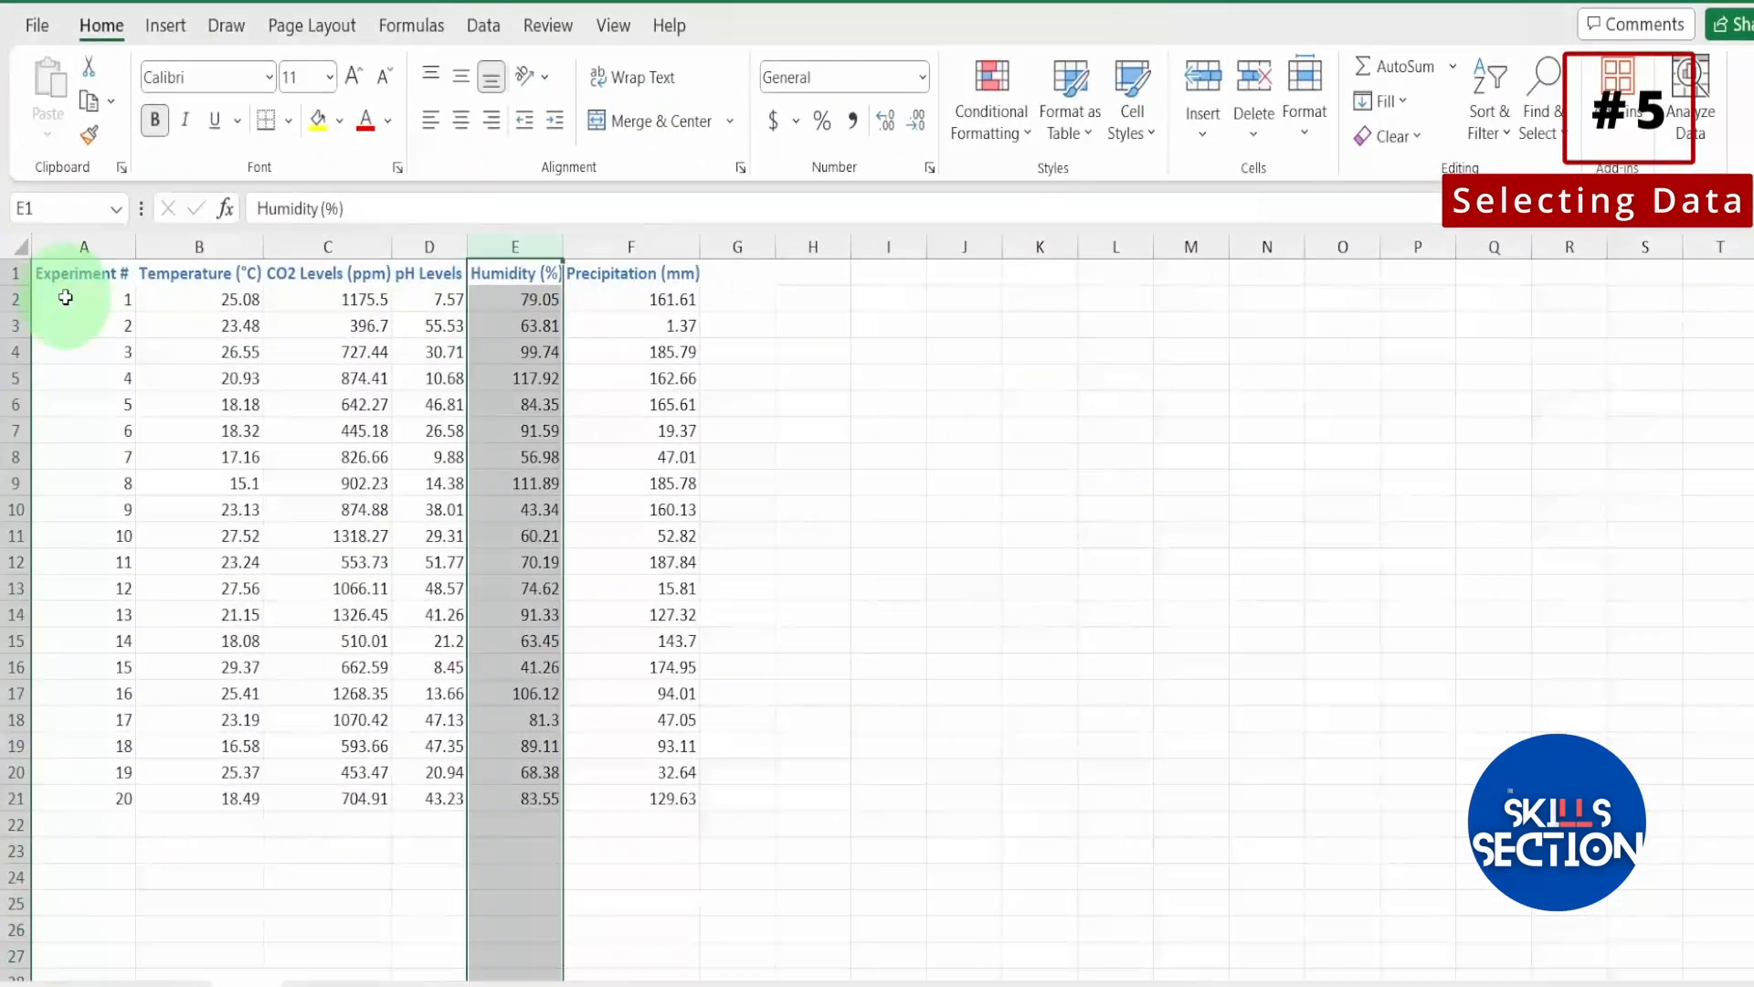
click(64, 298)
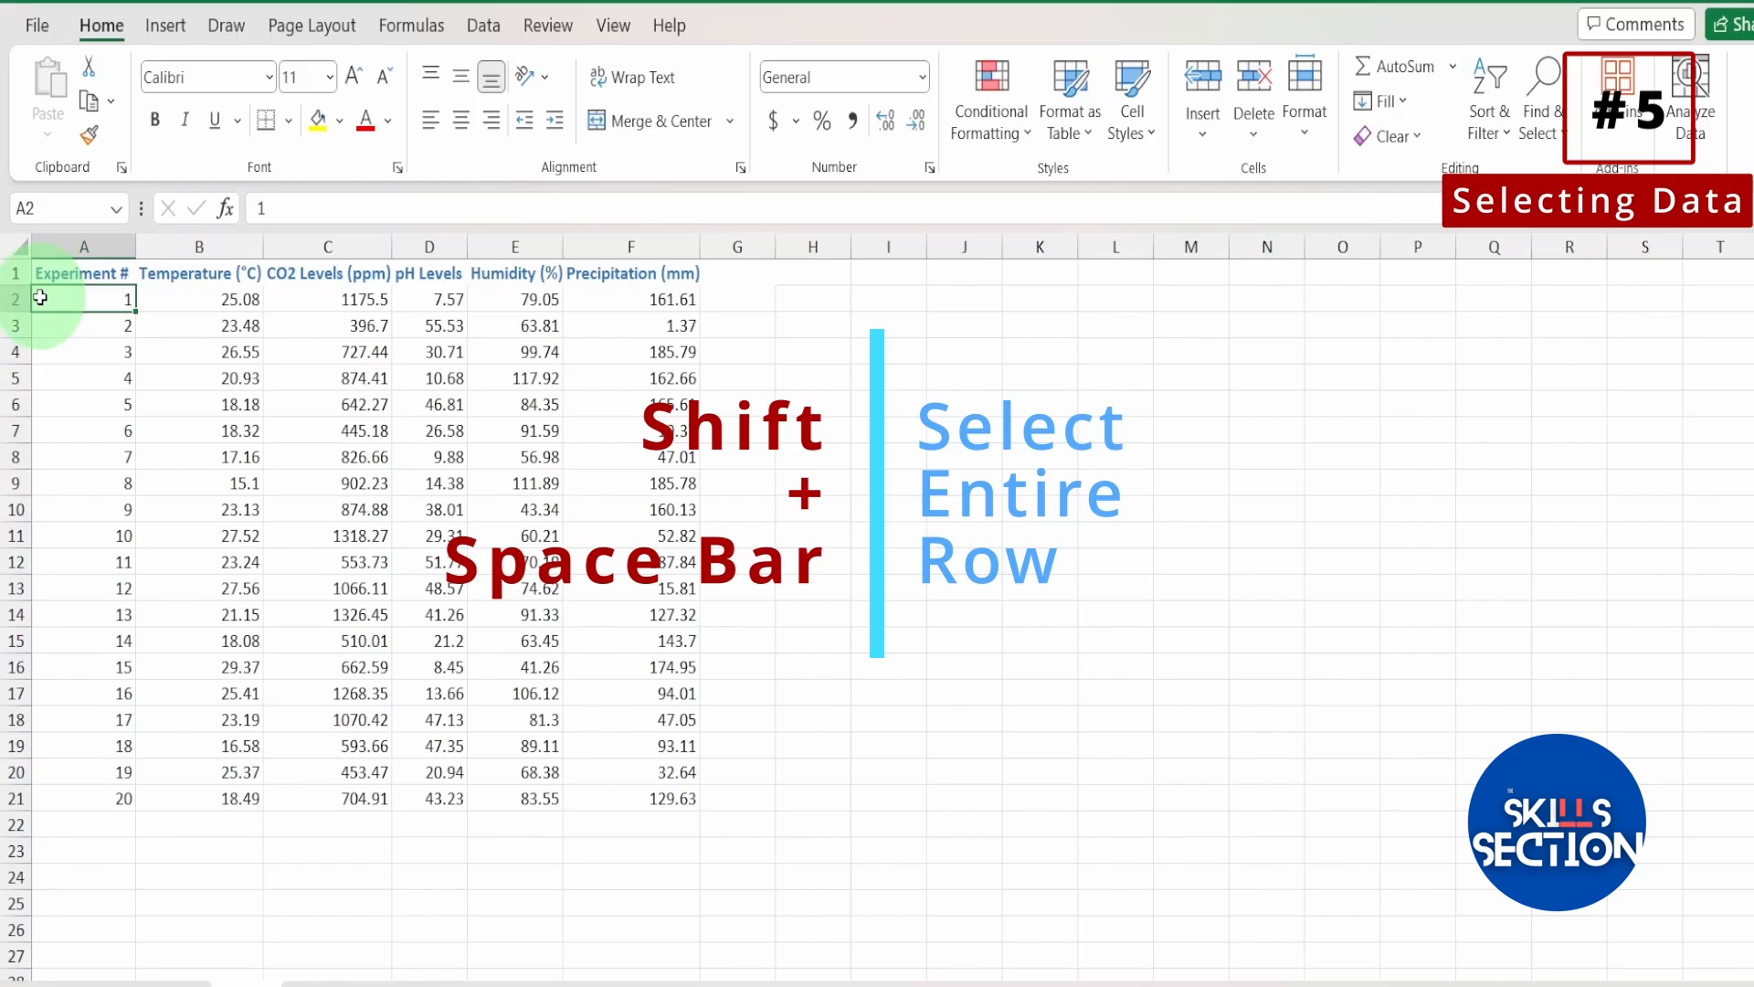
key(shift+space)
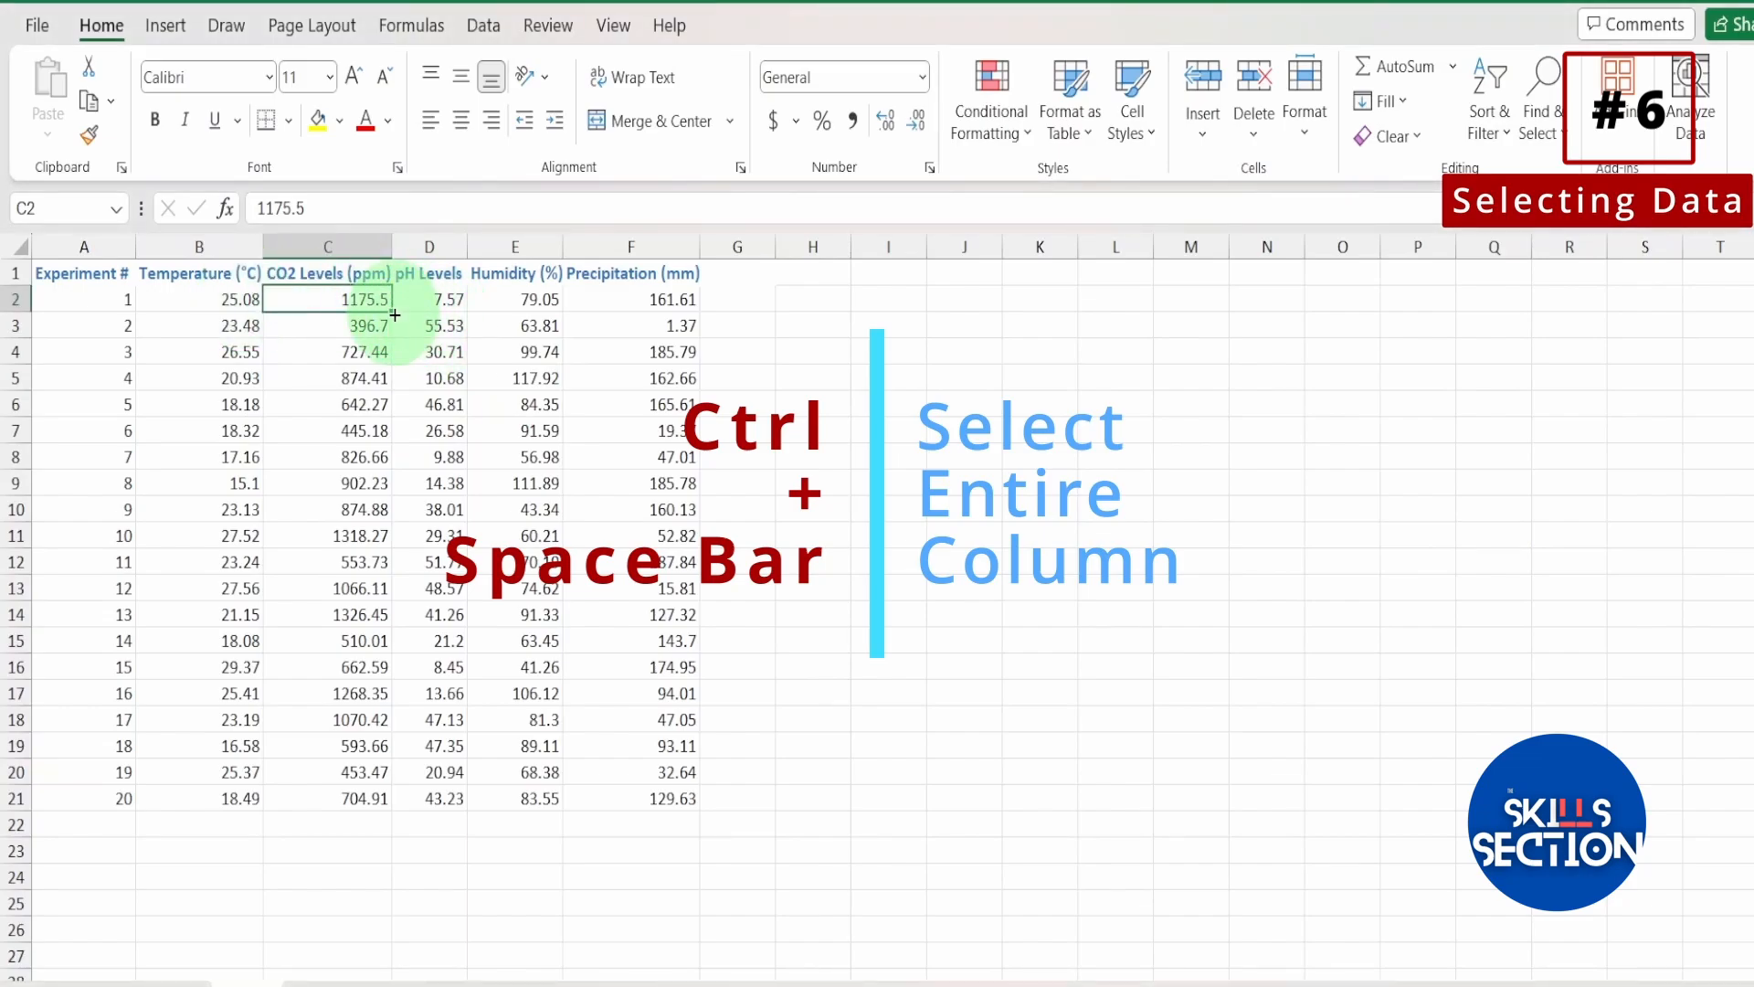
key(ctrl+space)
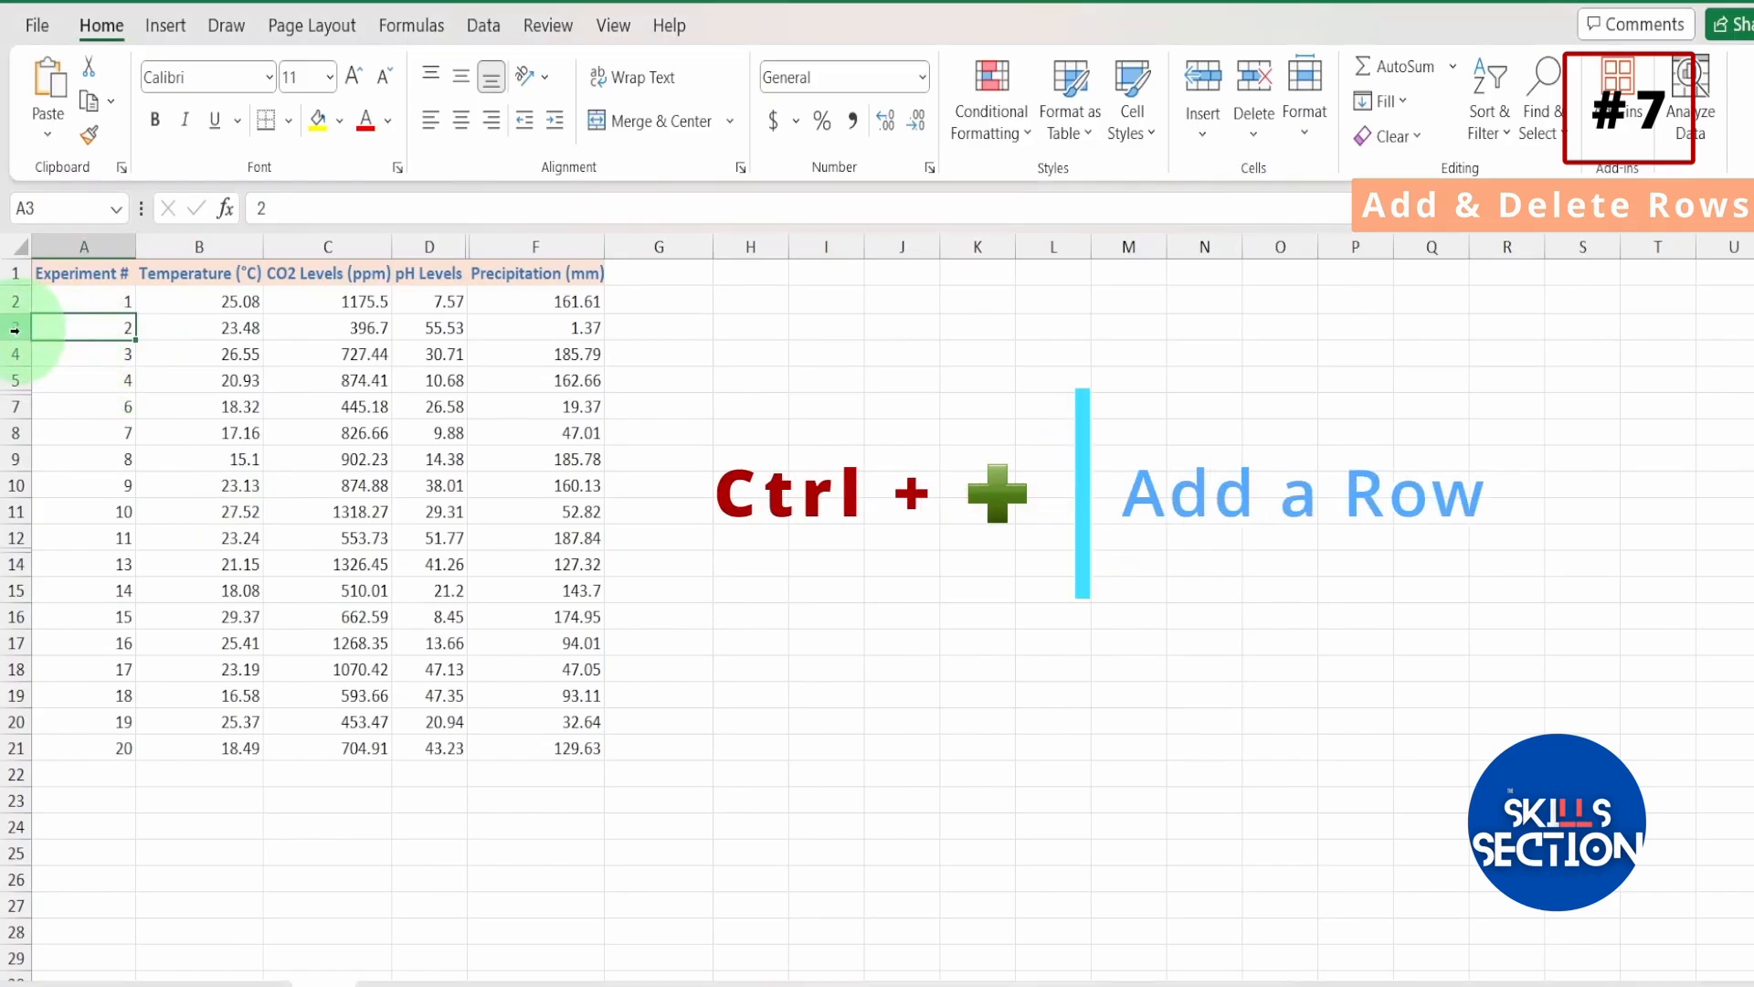
Insert an entire blank row at cell A3, above experiment 2.
key(ctrl+plus)
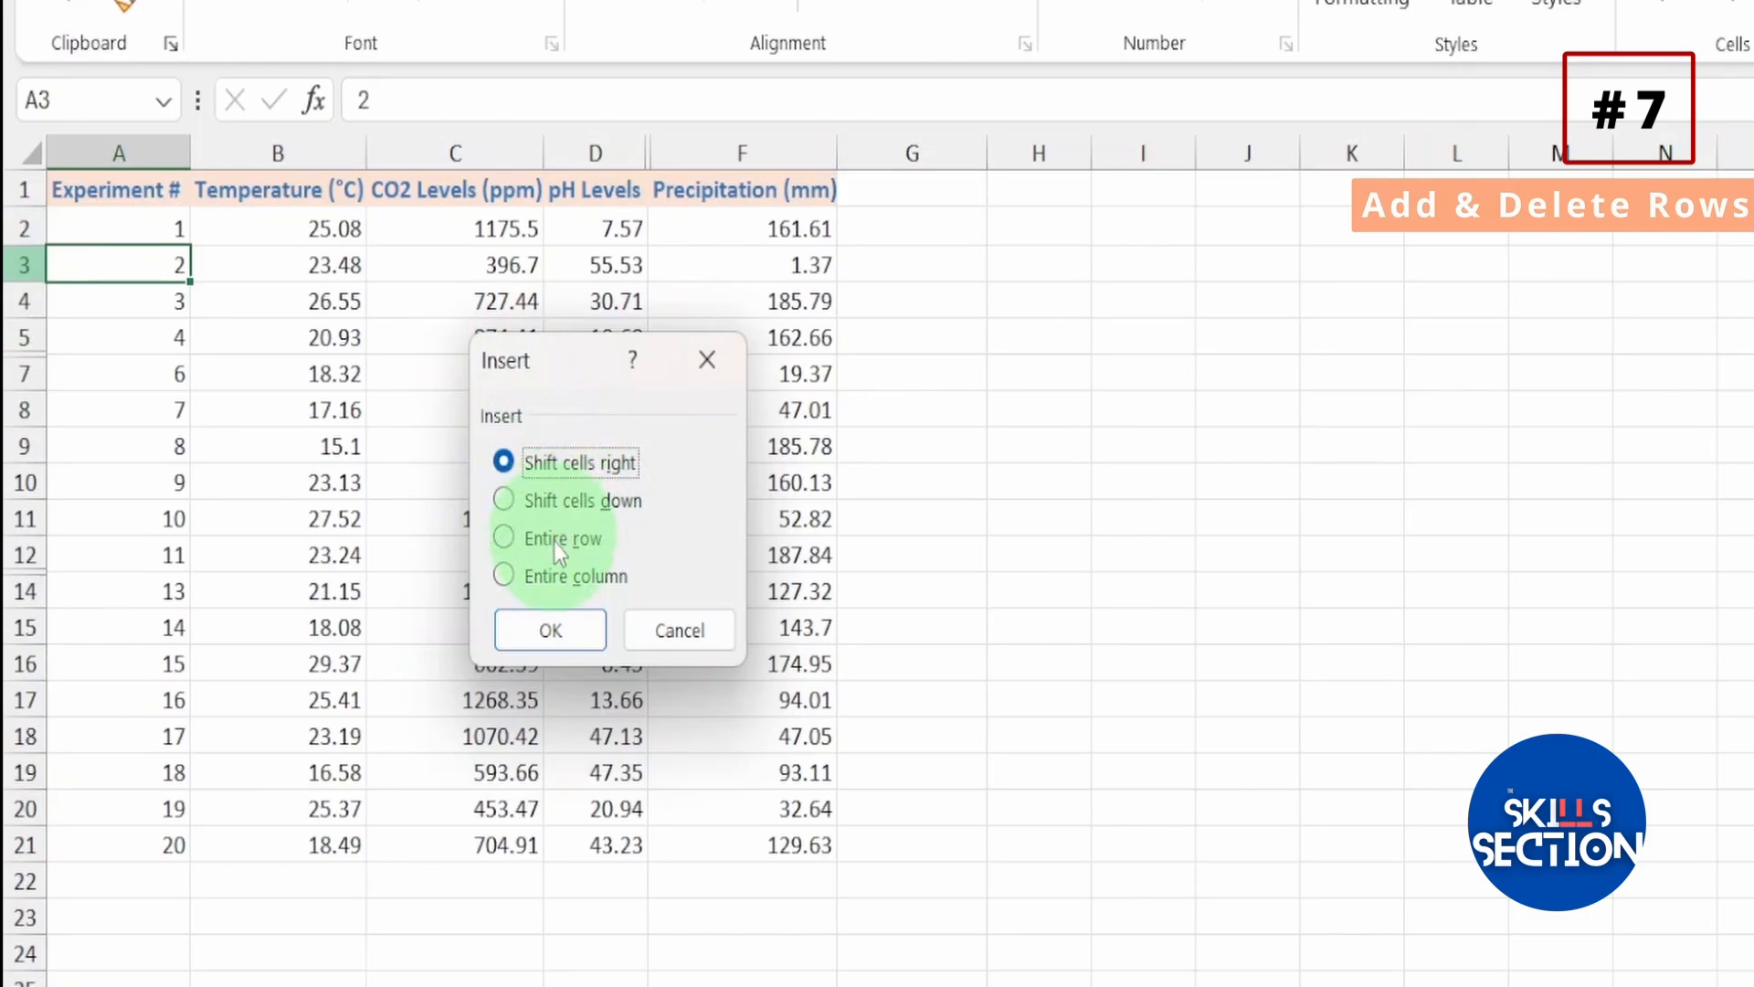
click(555, 539)
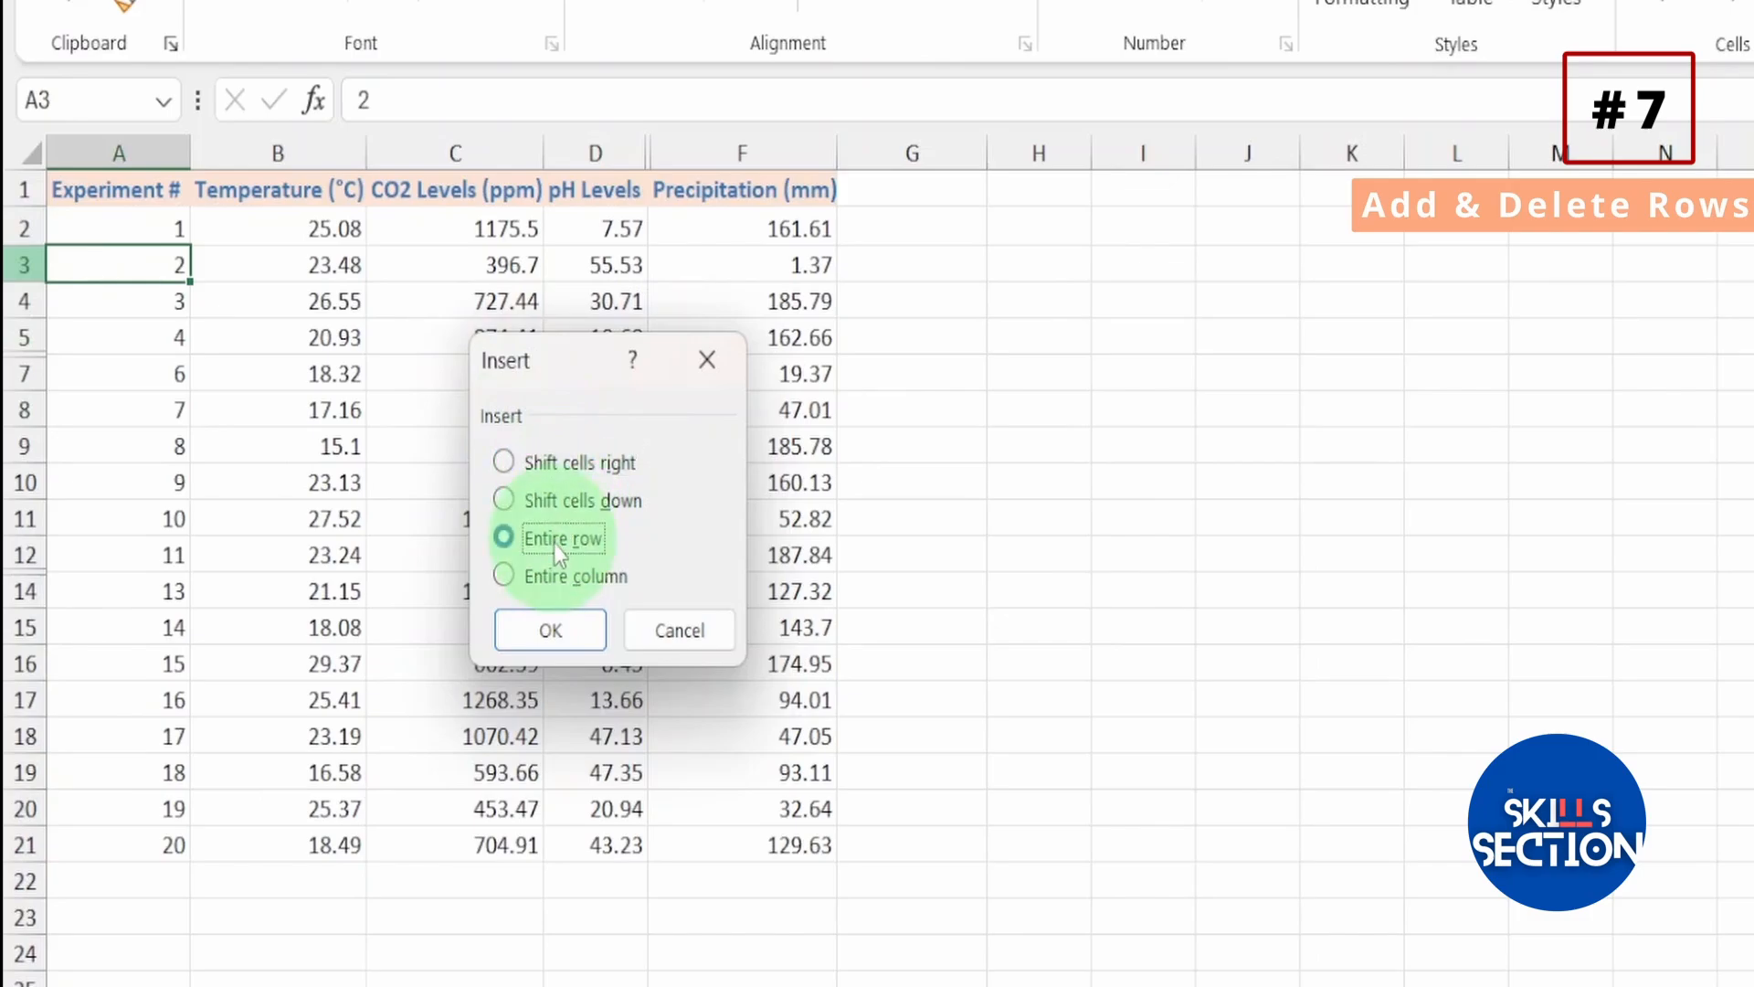
click(535, 632)
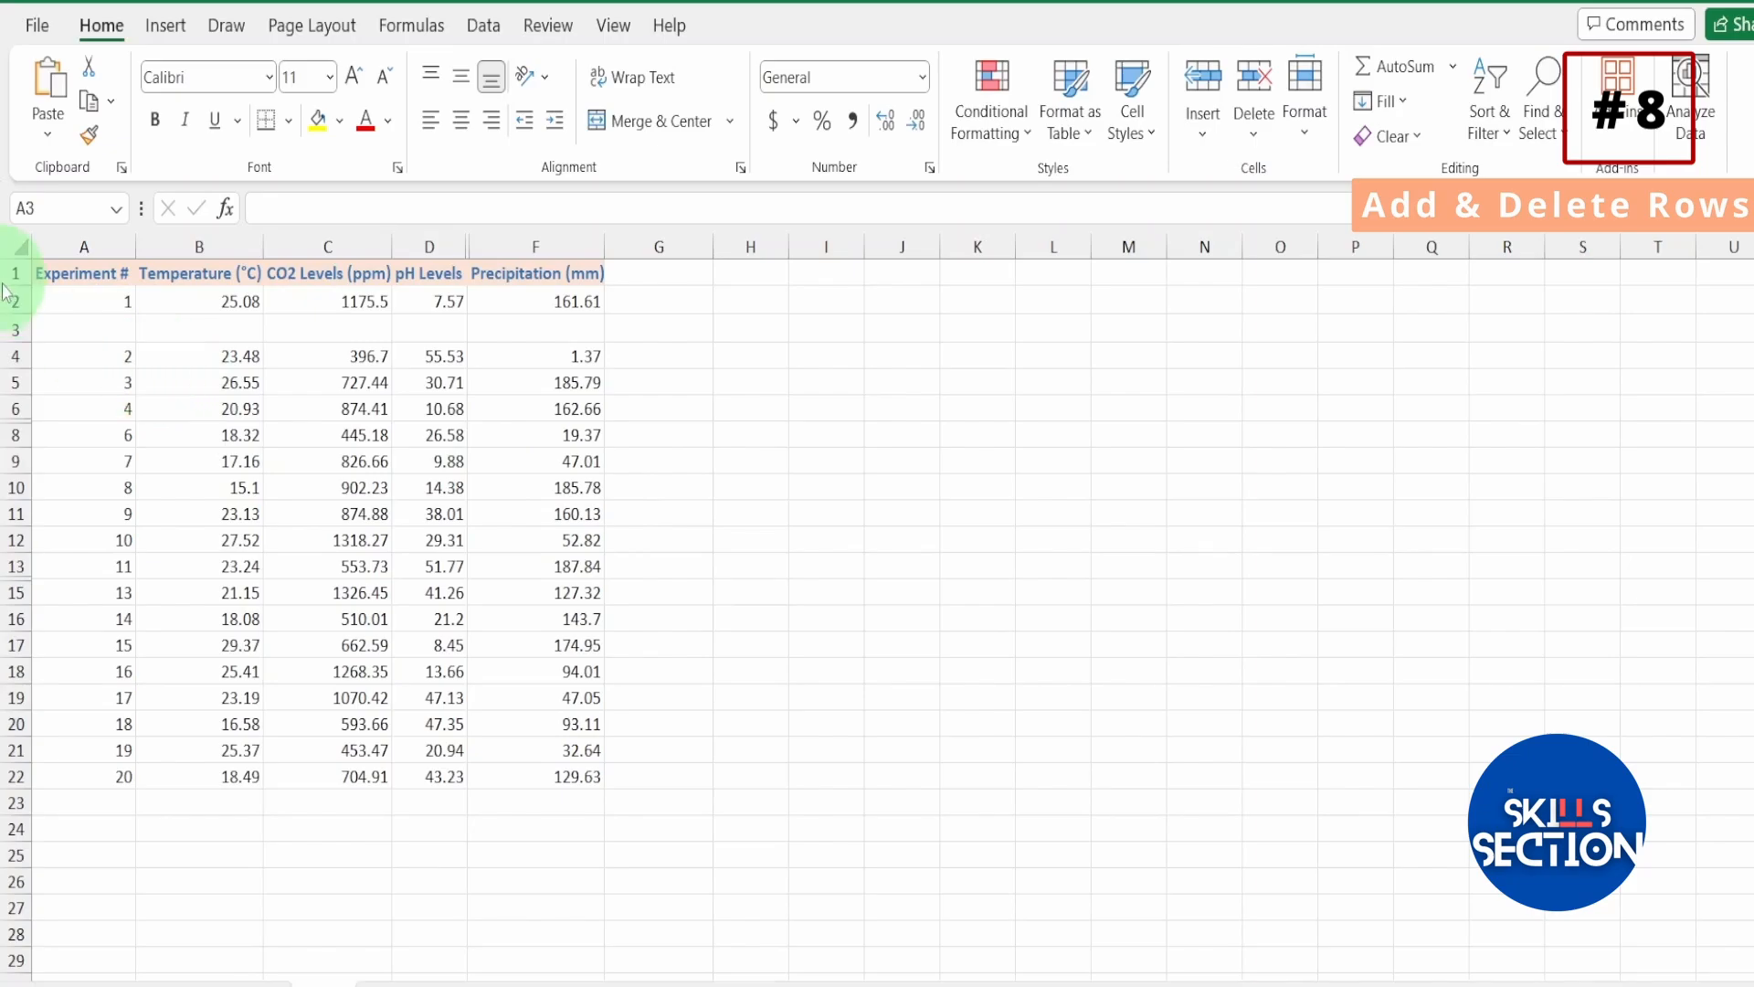
Delete the blank row 3 as an entire row.
click(78, 326)
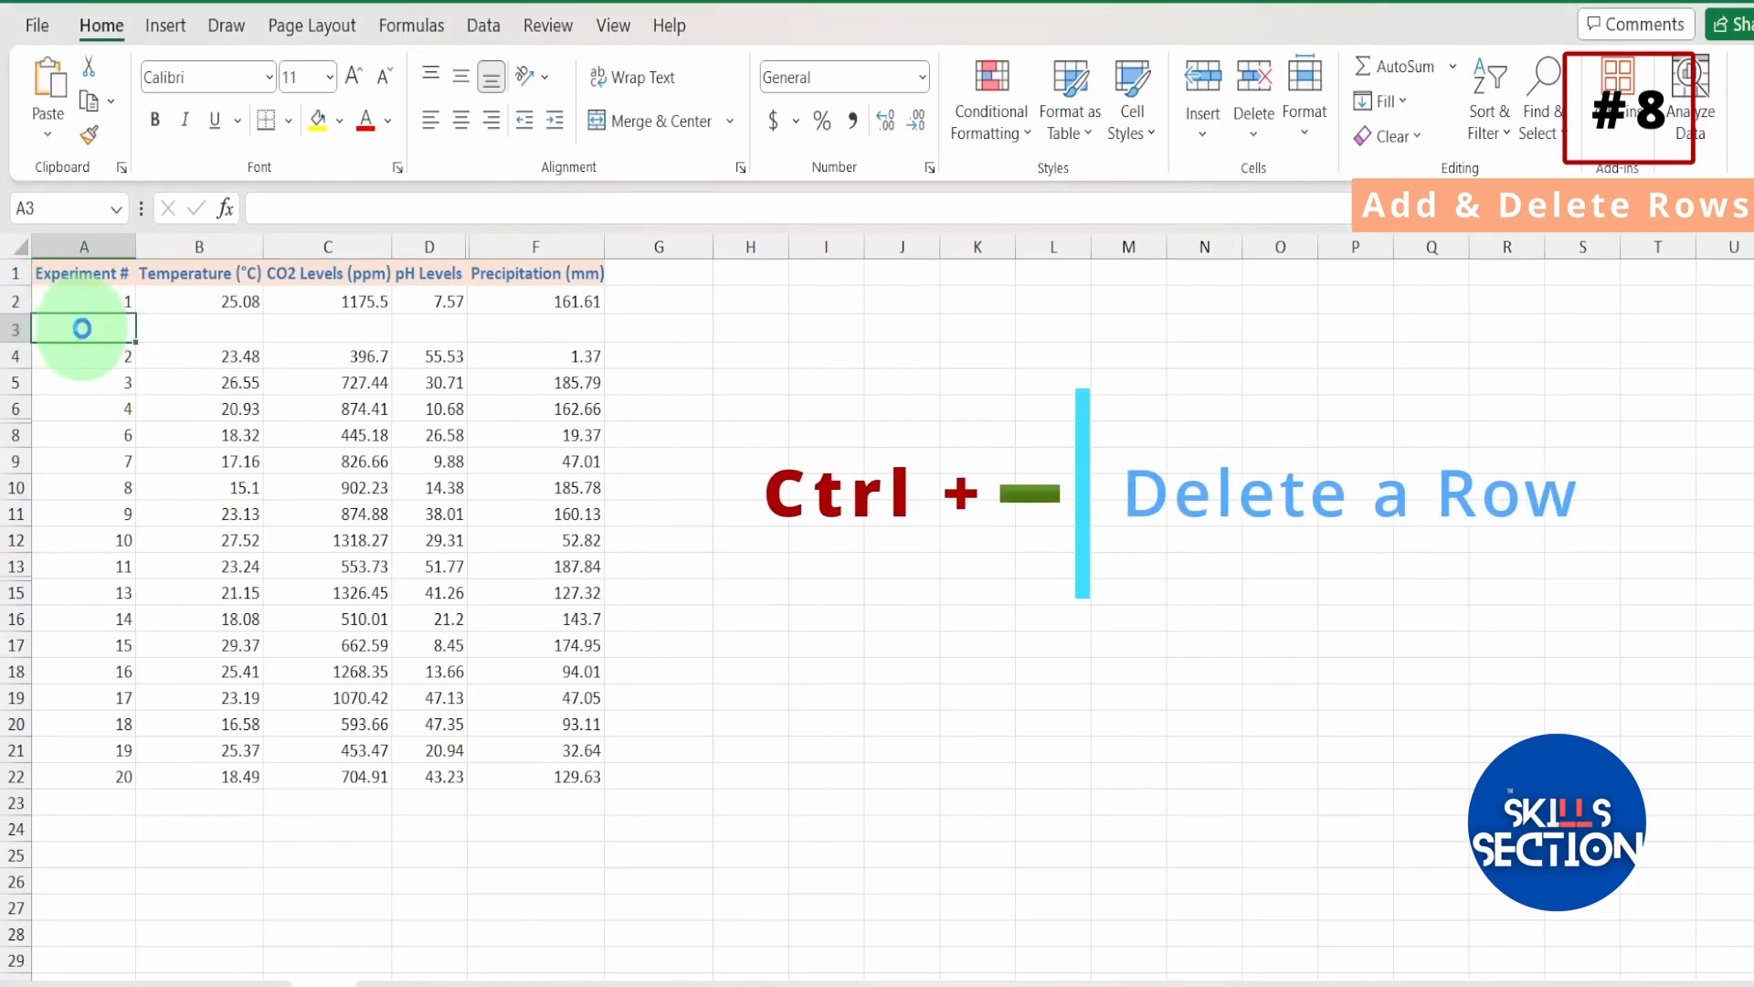
key(ctrl+minus)
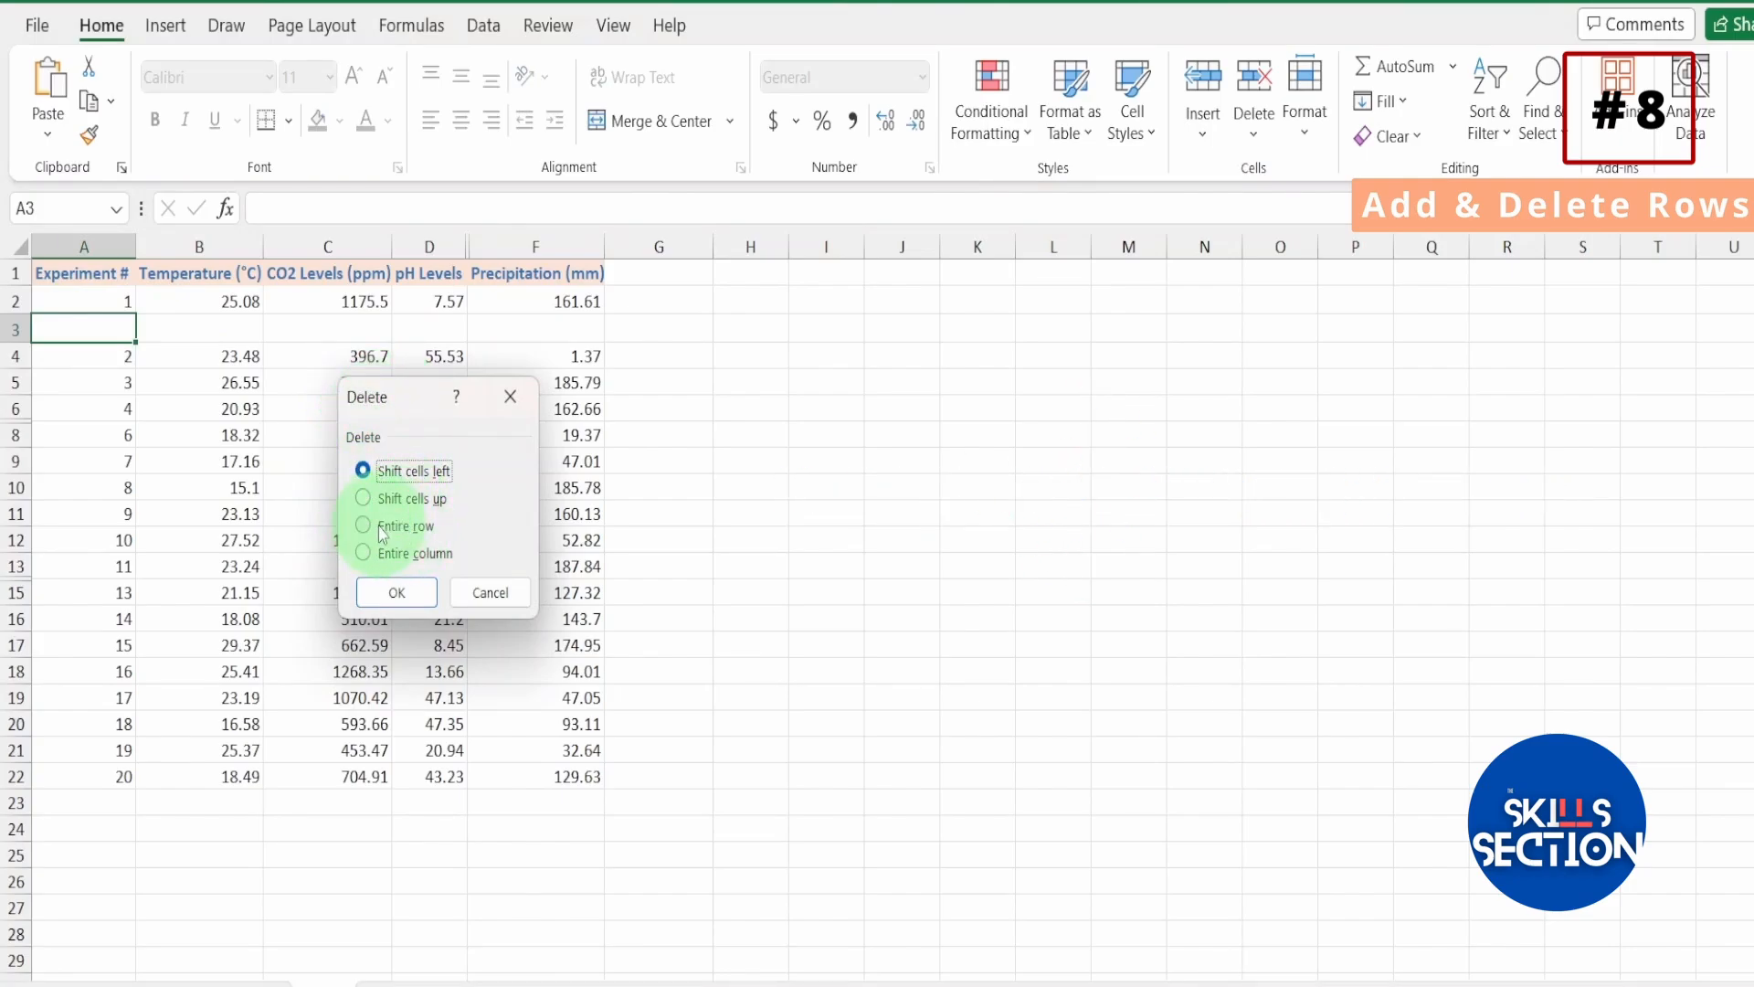
click(364, 526)
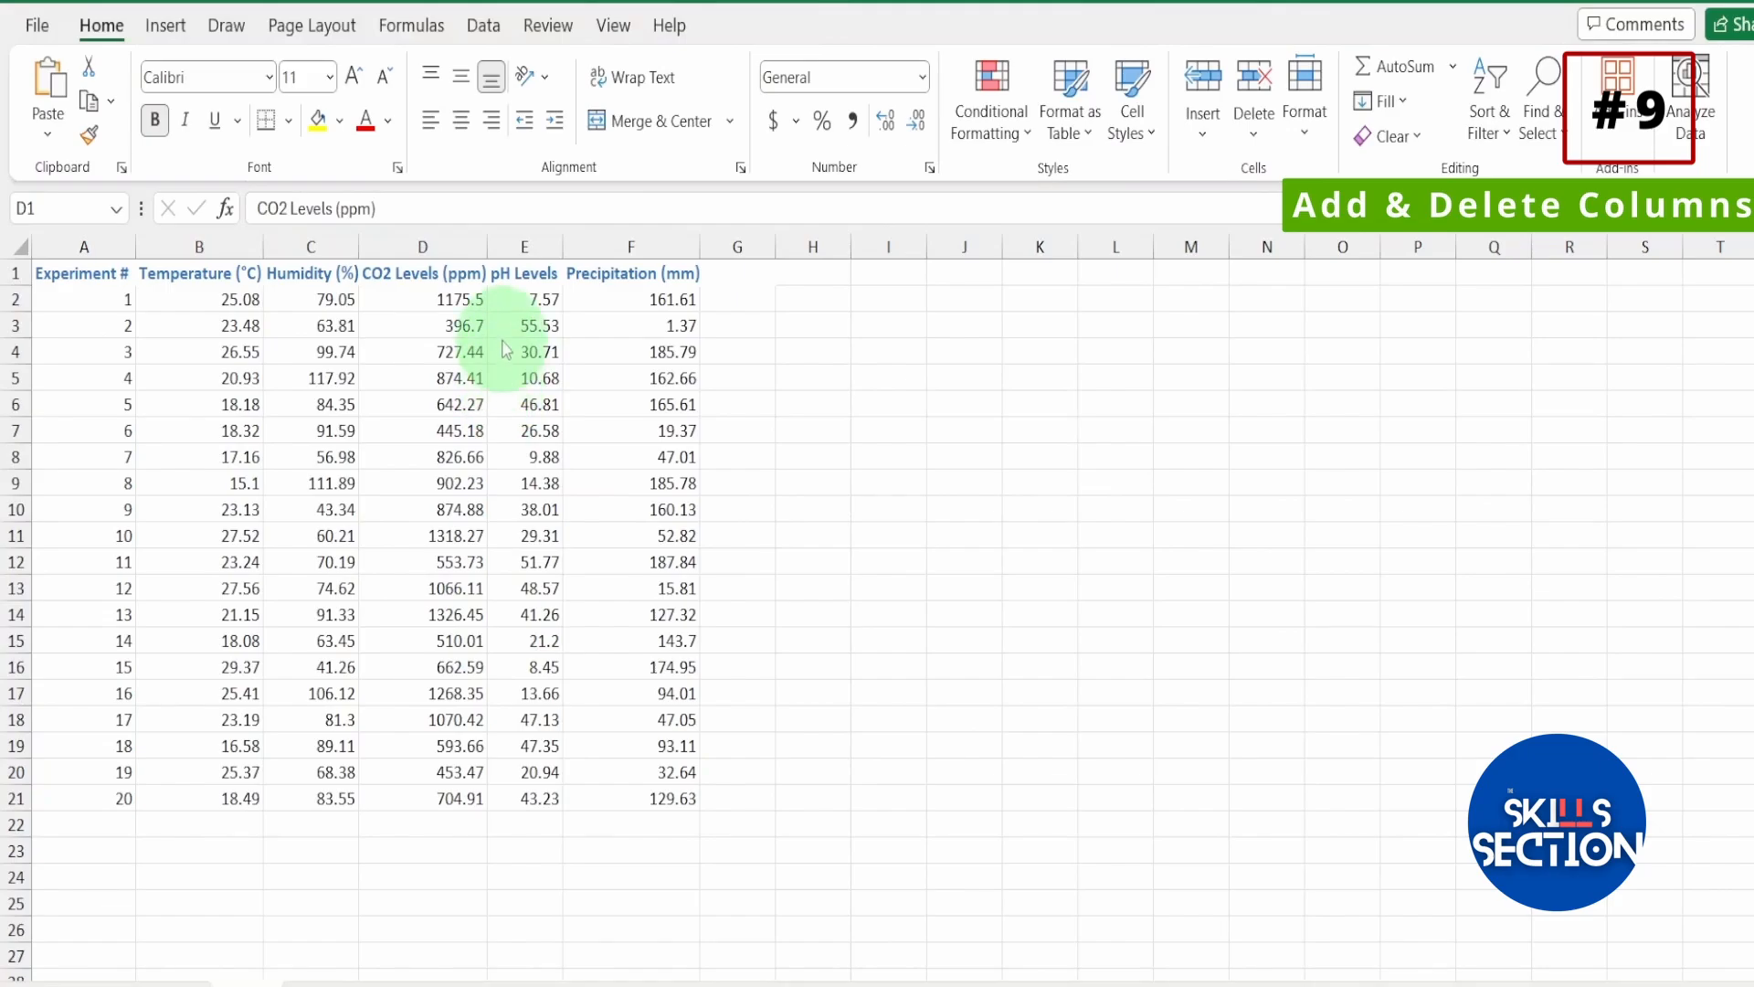
Insert a new column before the CO2 Levels (ppm) column D.
click(453, 281)
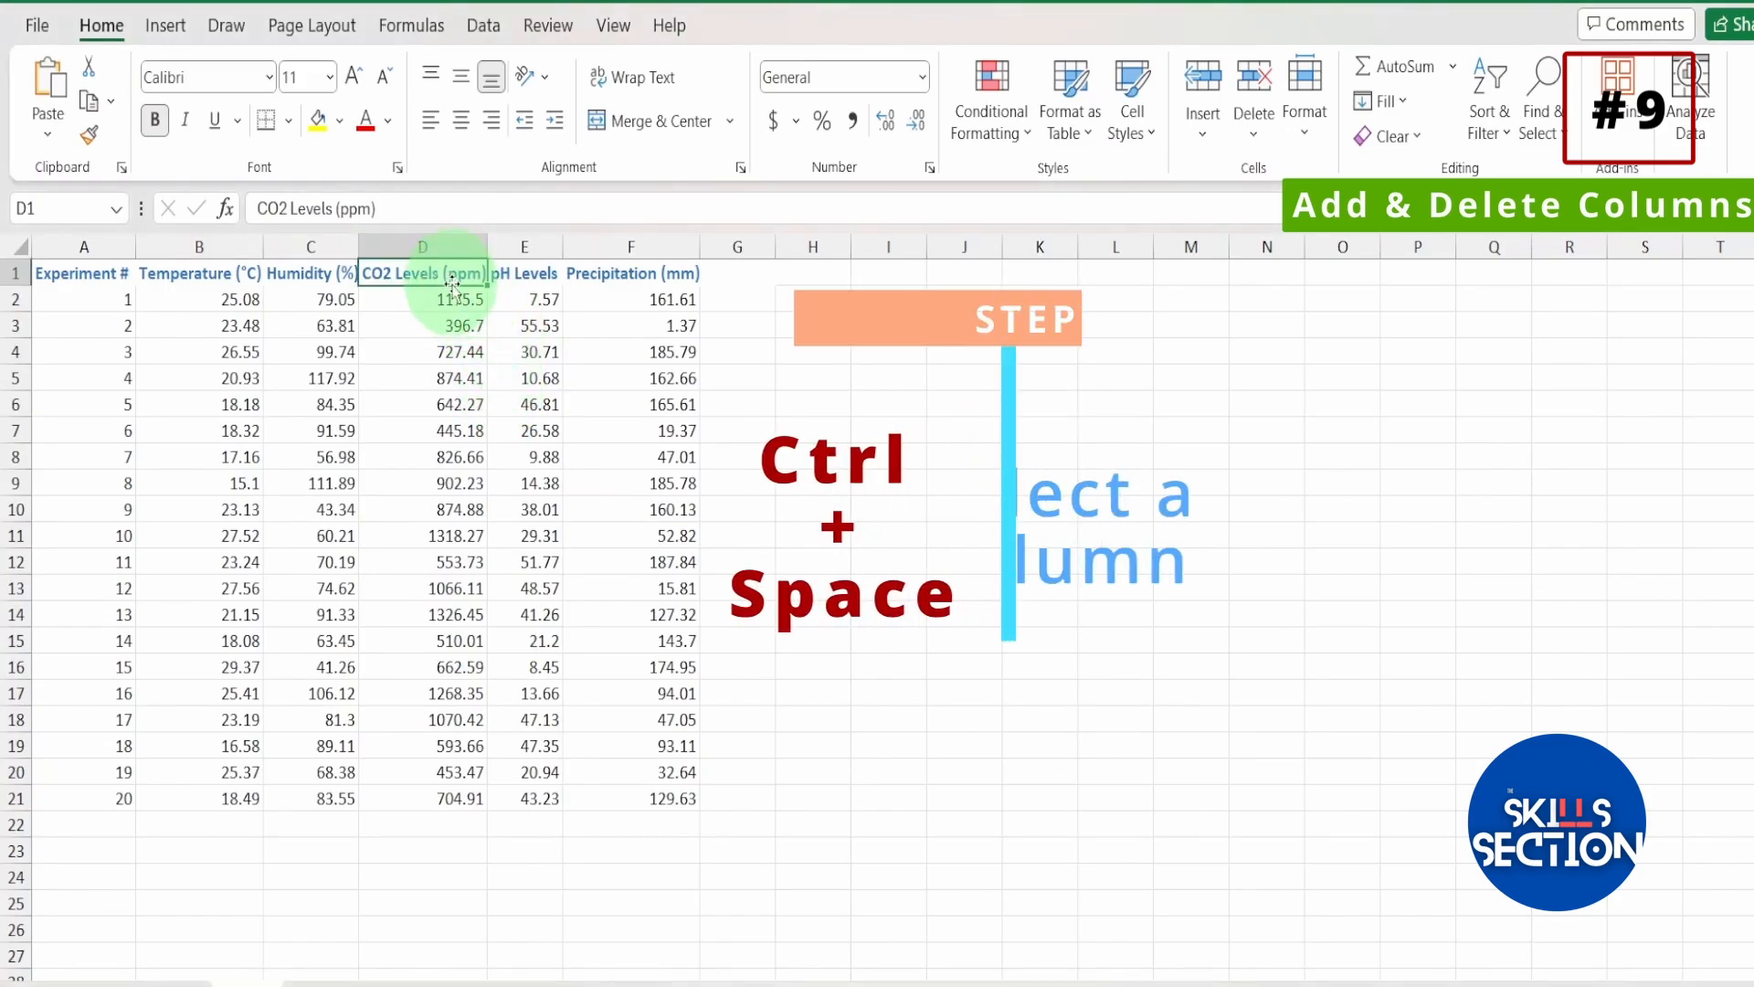
key(ctrl+space)
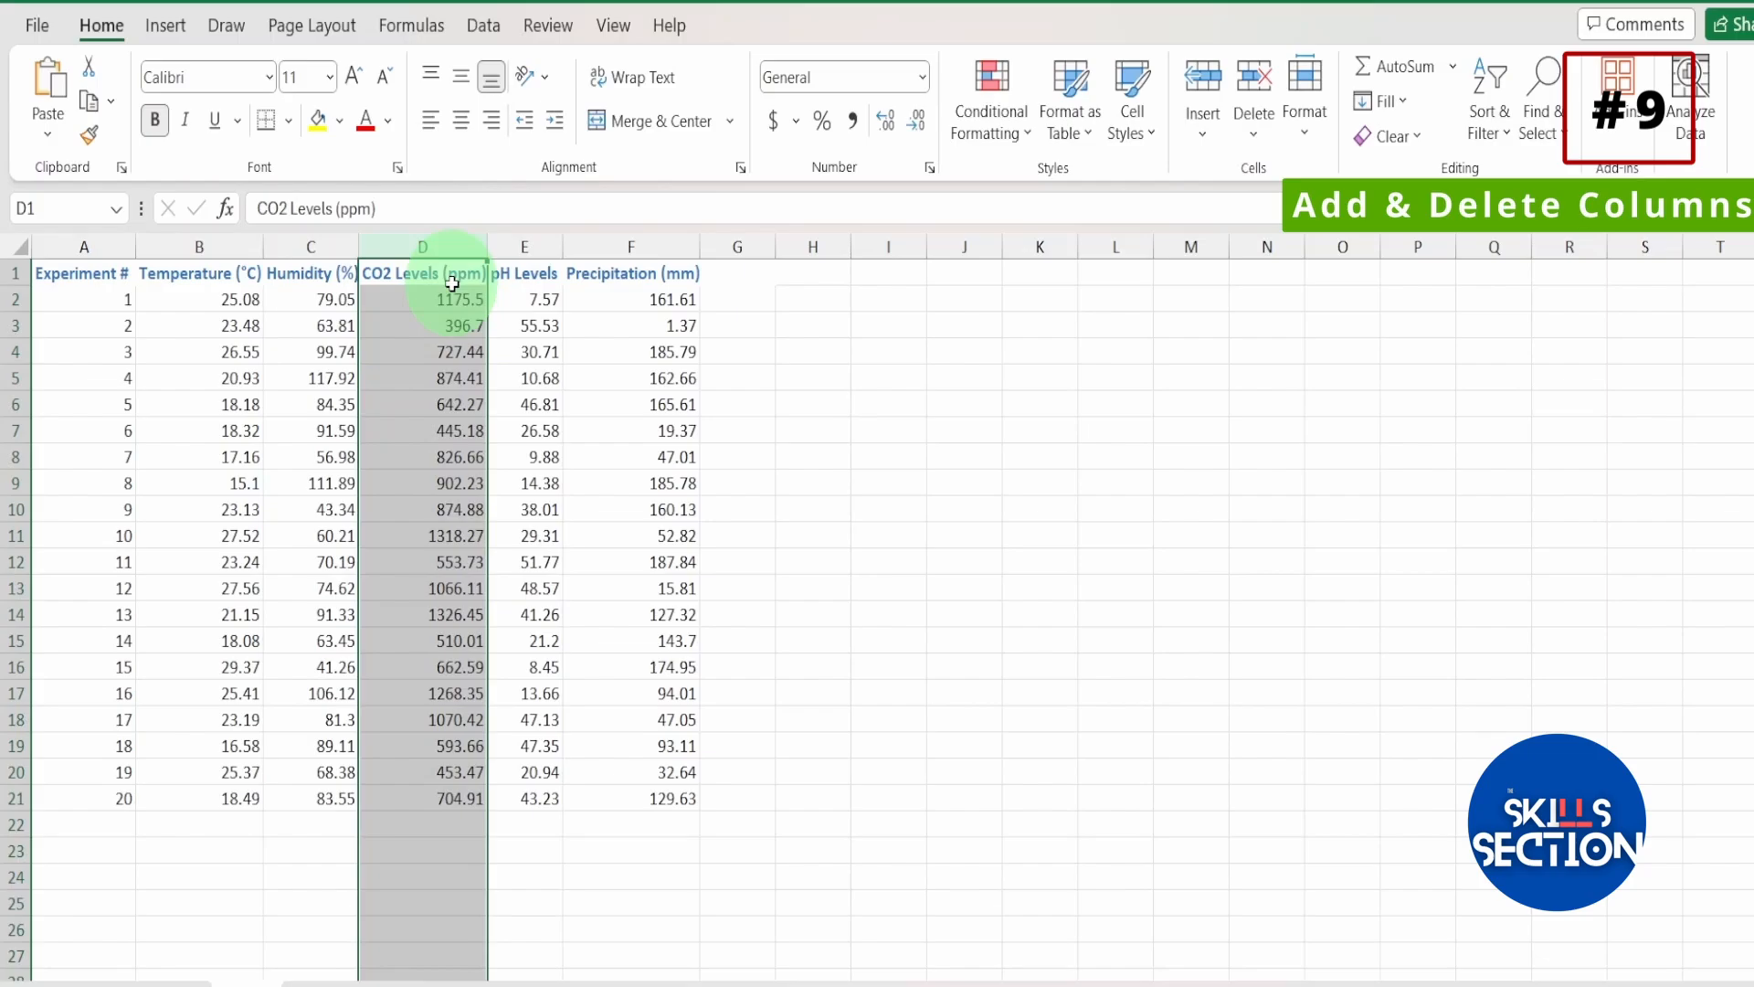
key(ctrl+plus)
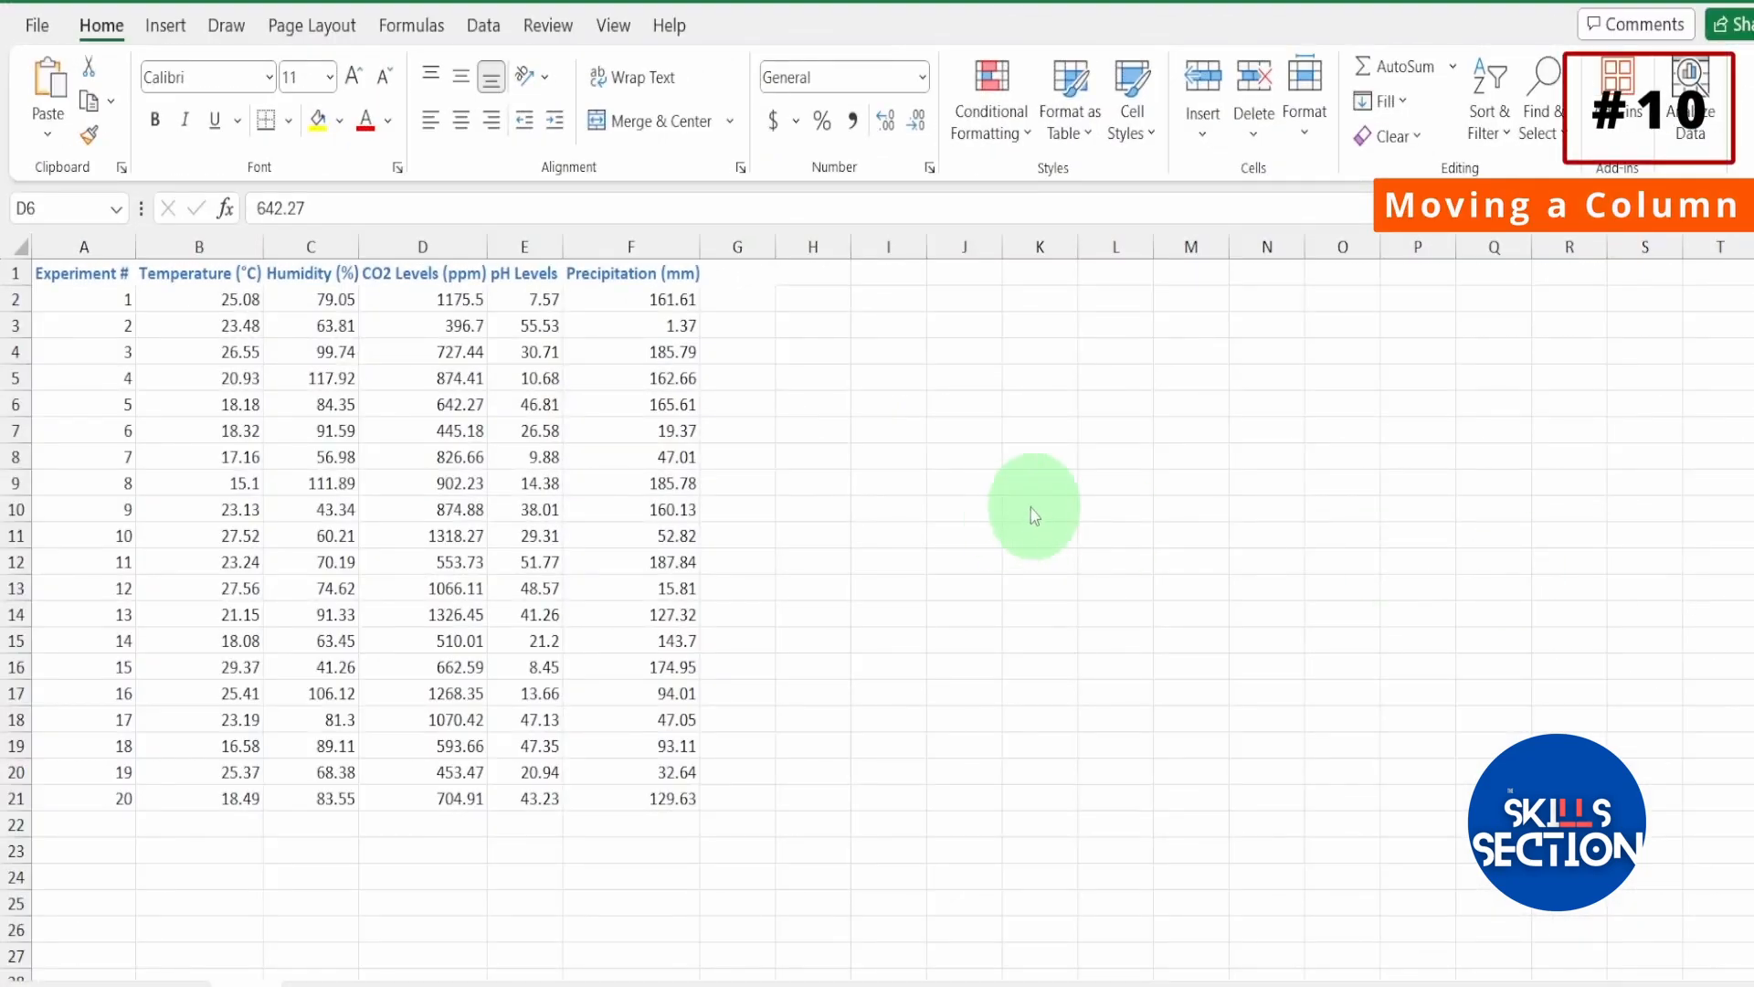
Try to move the Humidity (%) column onto the pH Levels column, and decline replacing the existing data.
click(293, 237)
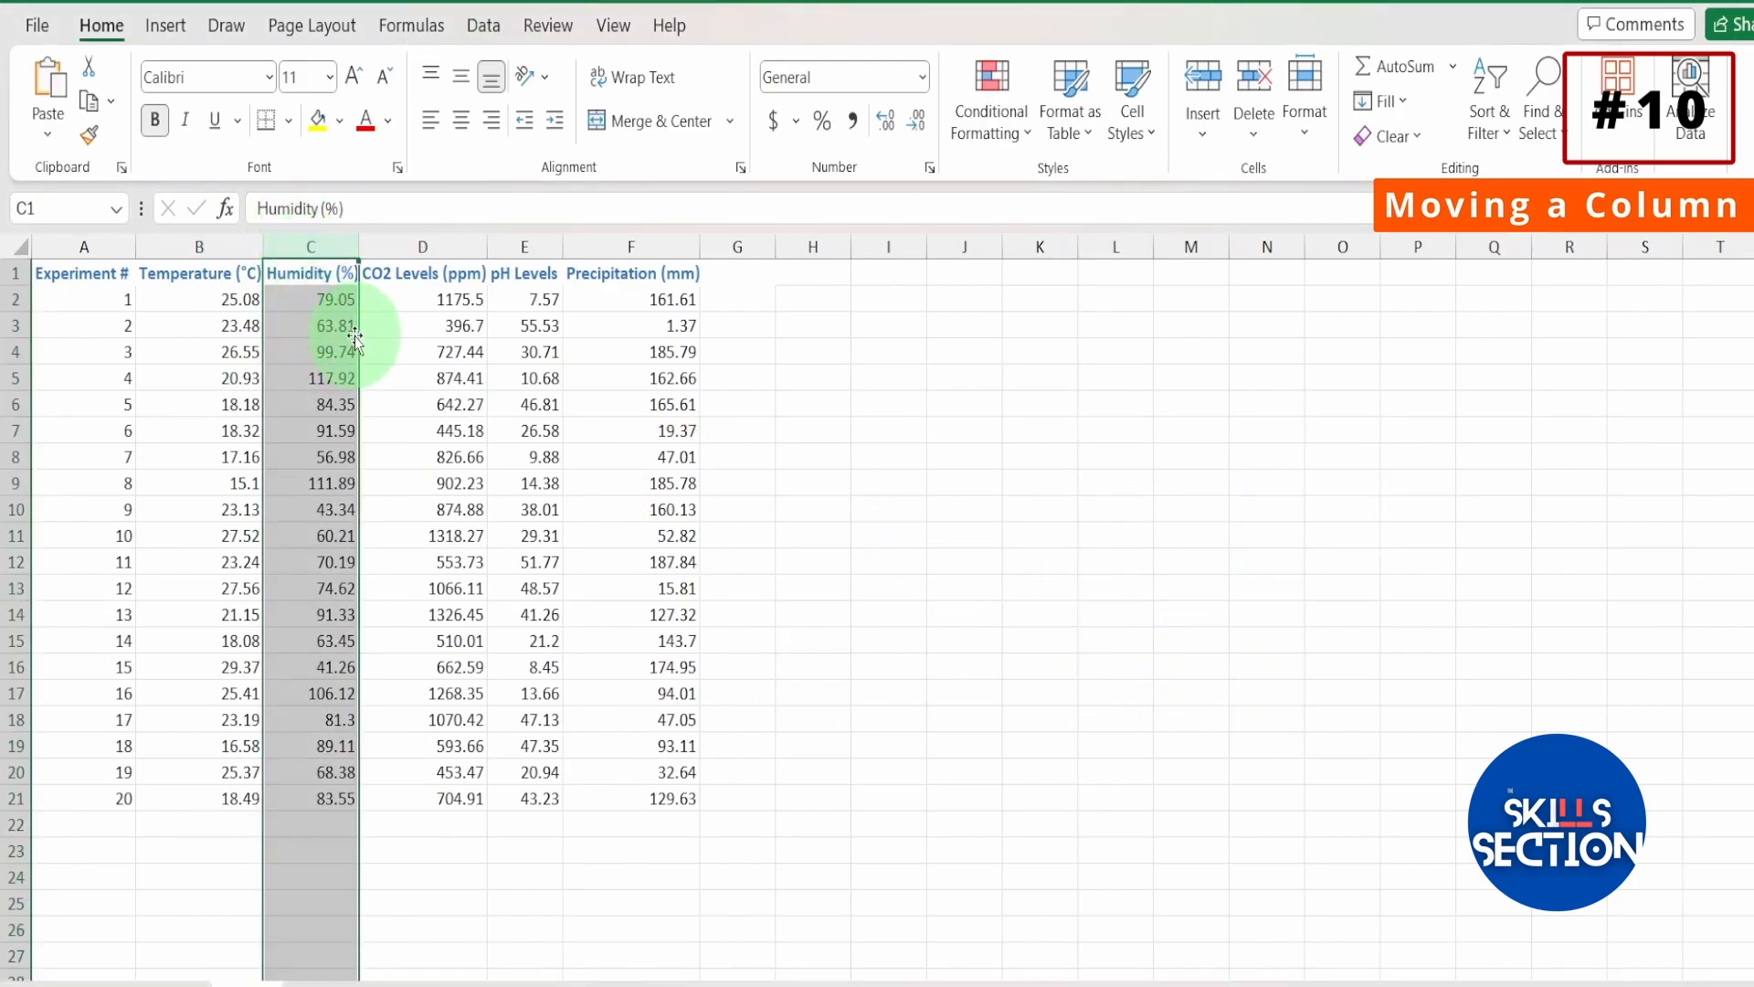
drag(356, 340, 508, 348)
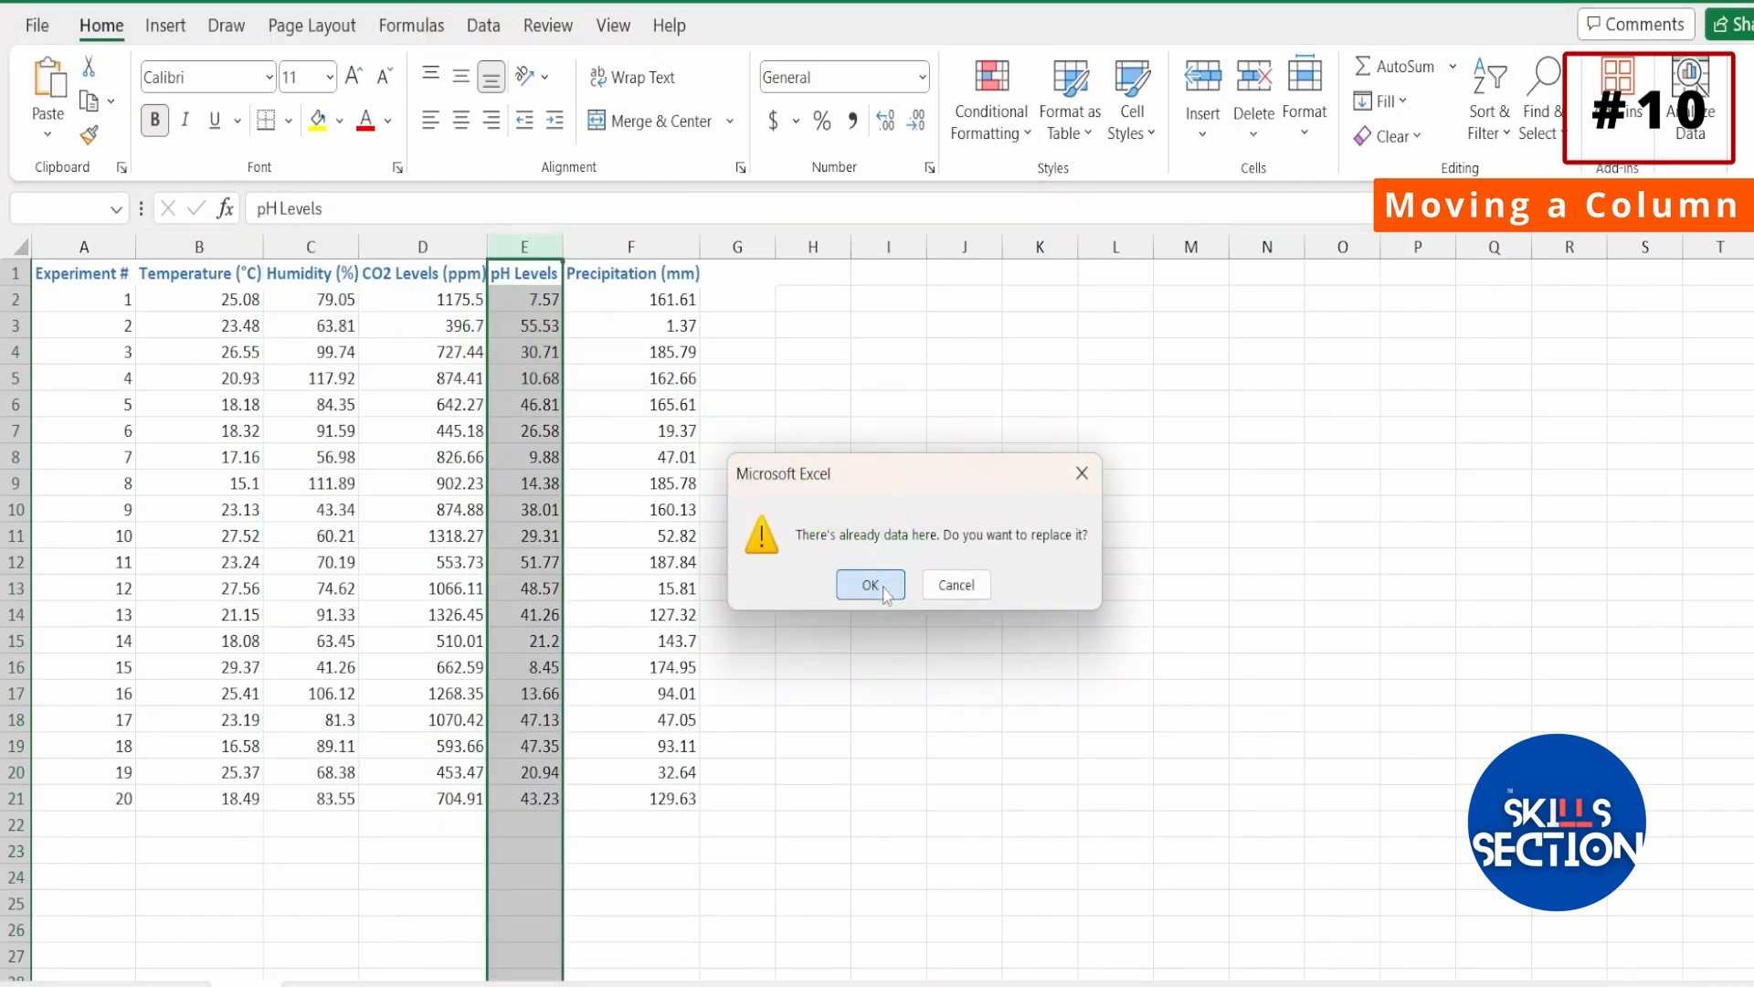
click(981, 589)
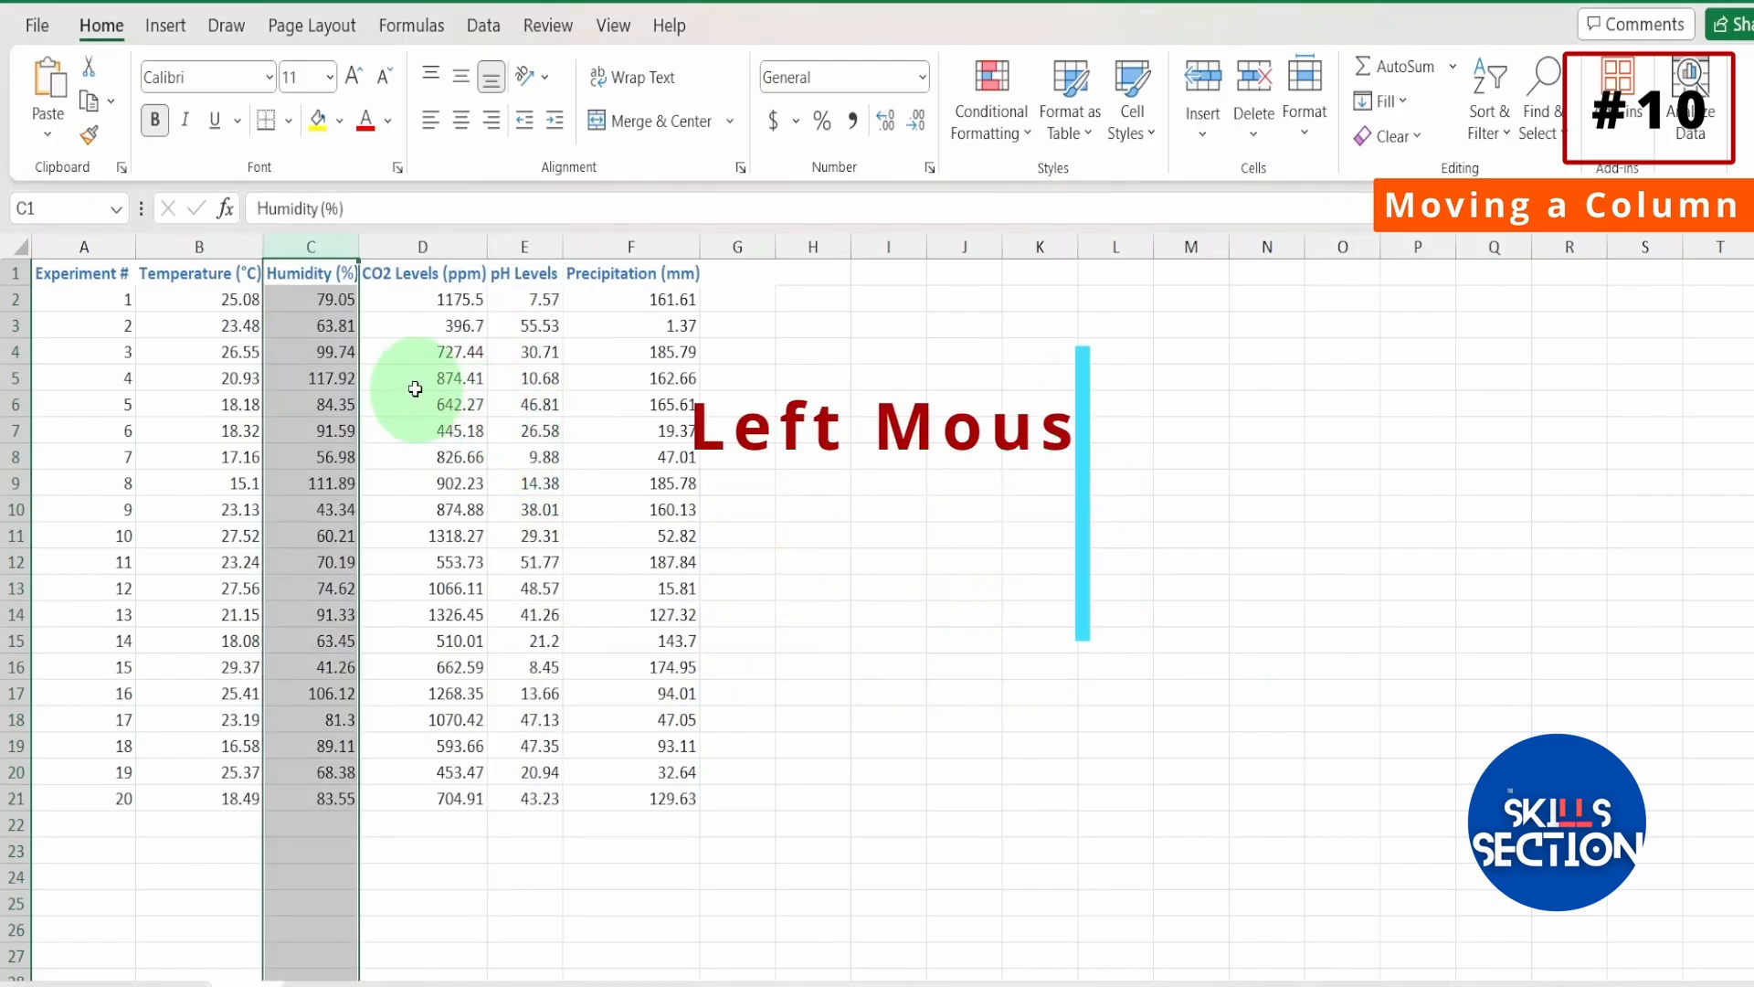
Move the Humidity (%) column between pH Levels and Precipitation (mm) without overwriting any data.
drag(358, 357, 371, 360)
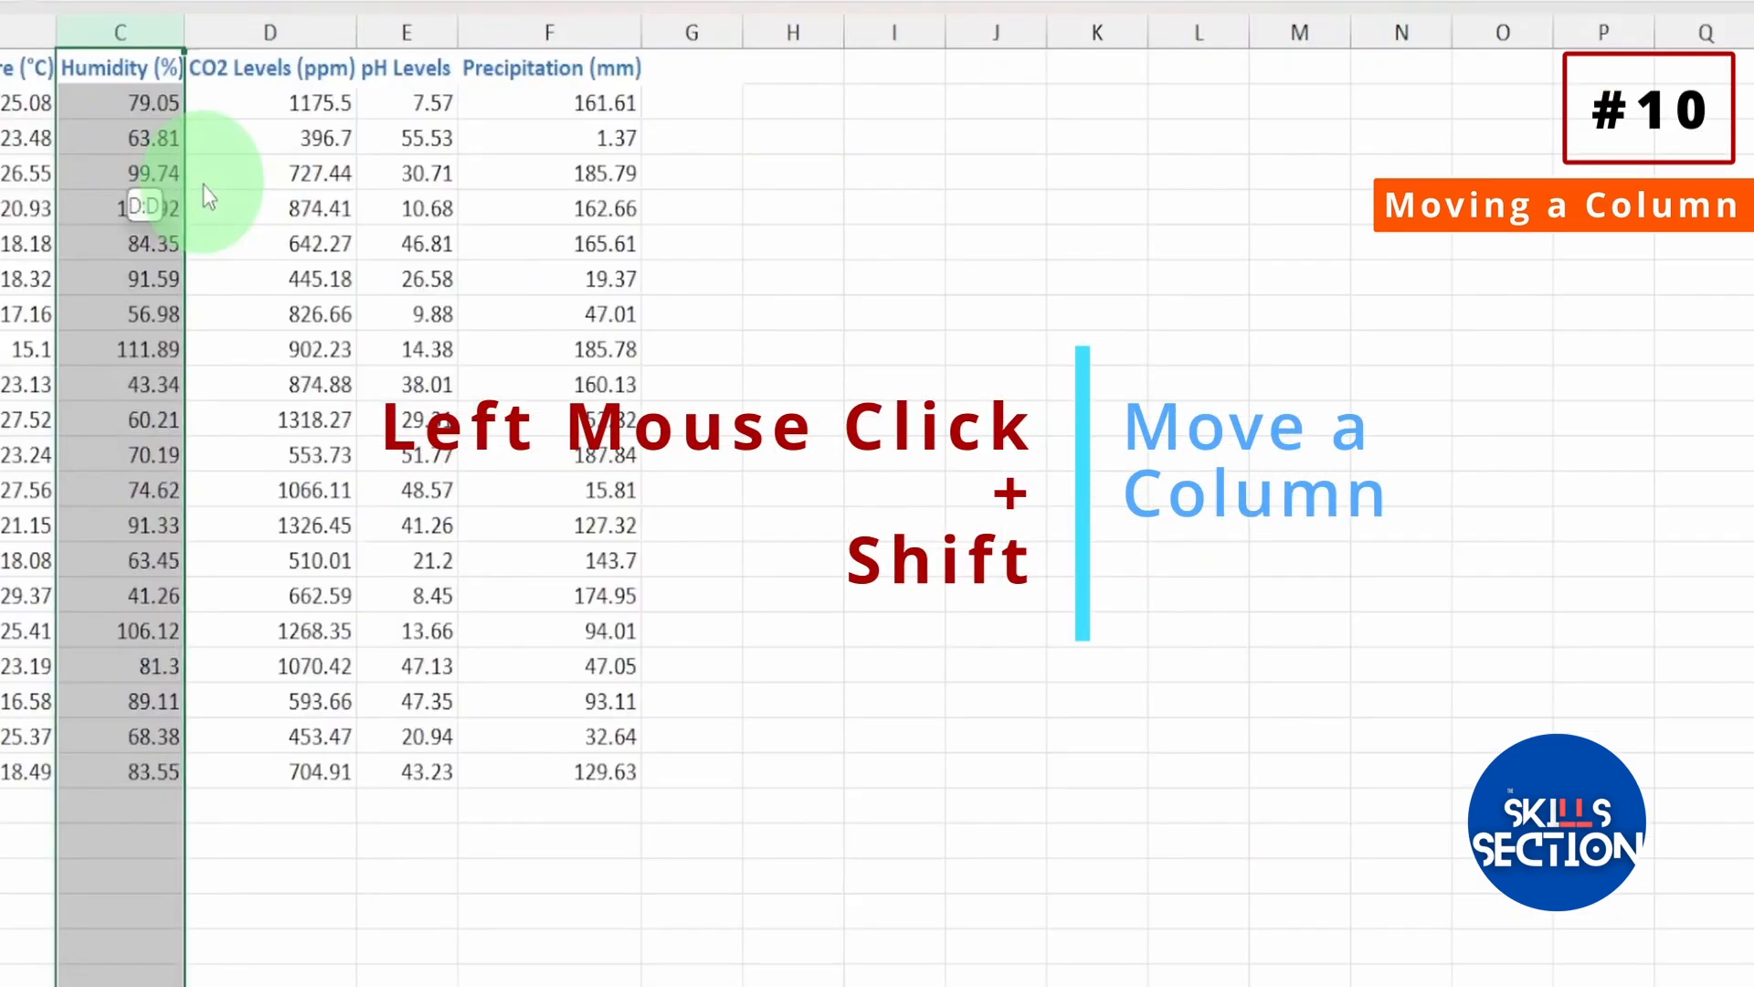
drag(203, 185, 419, 232)
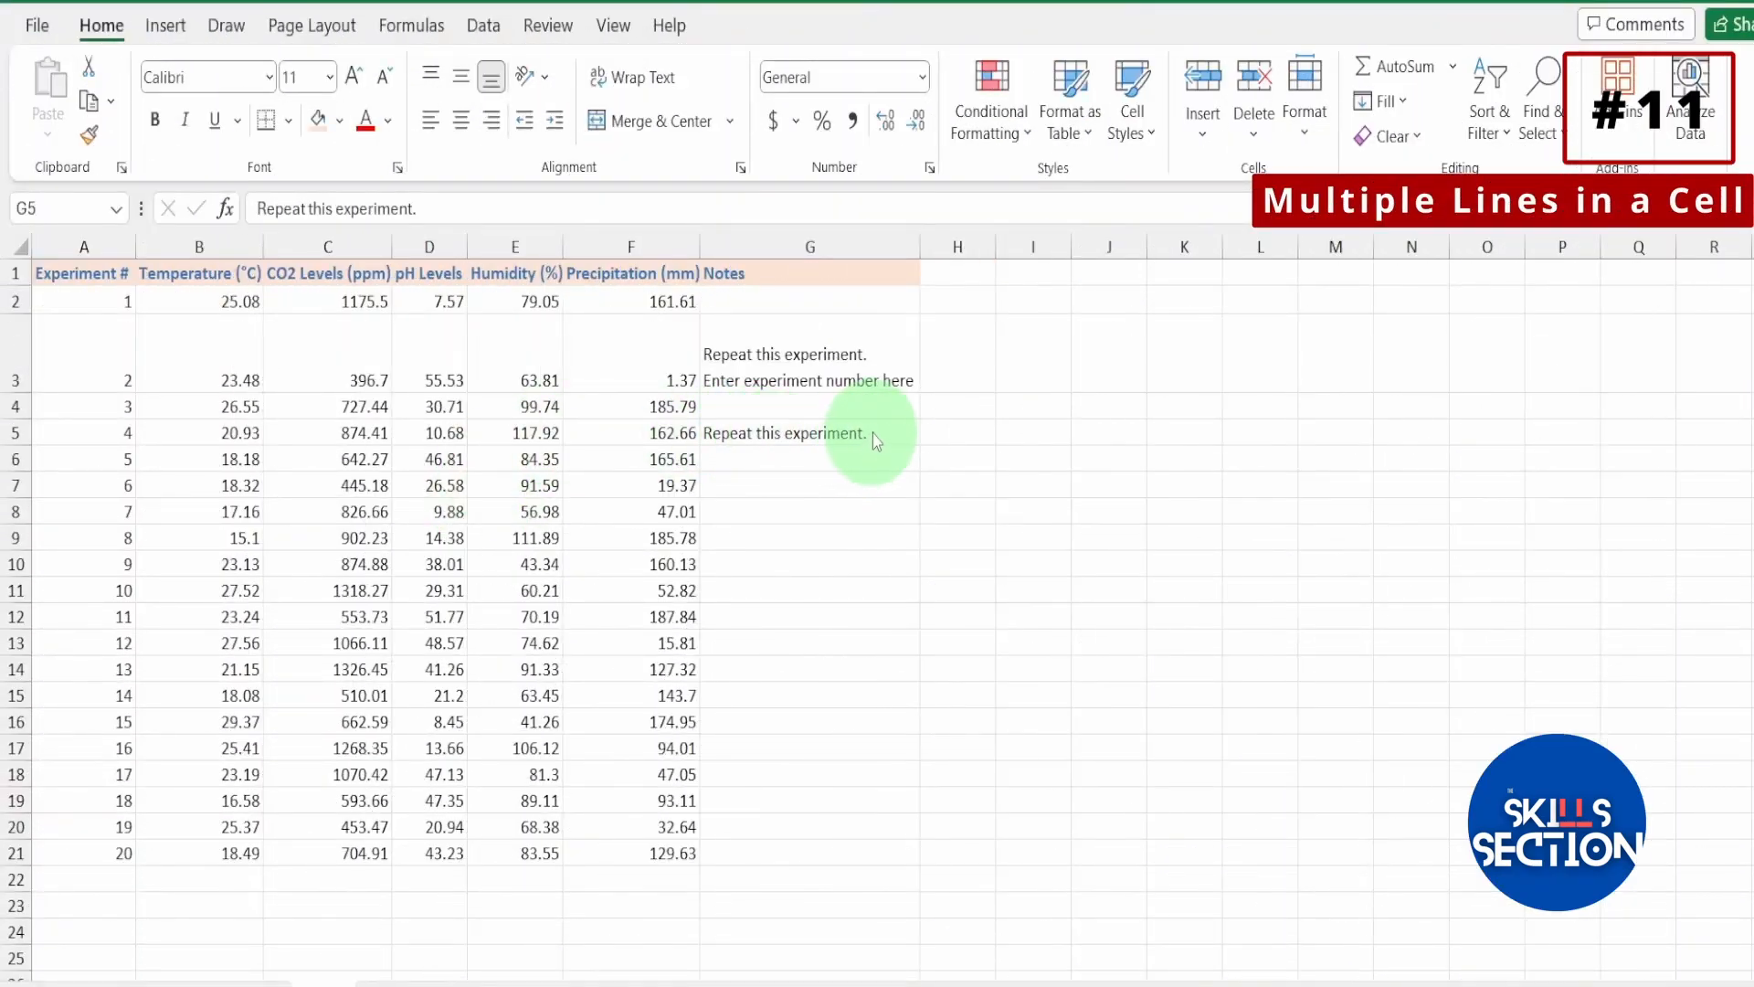
Add the second line "Enter experiment number here" below "Repeat this experiment." within cell G5.
click(877, 434)
double_click(883, 433)
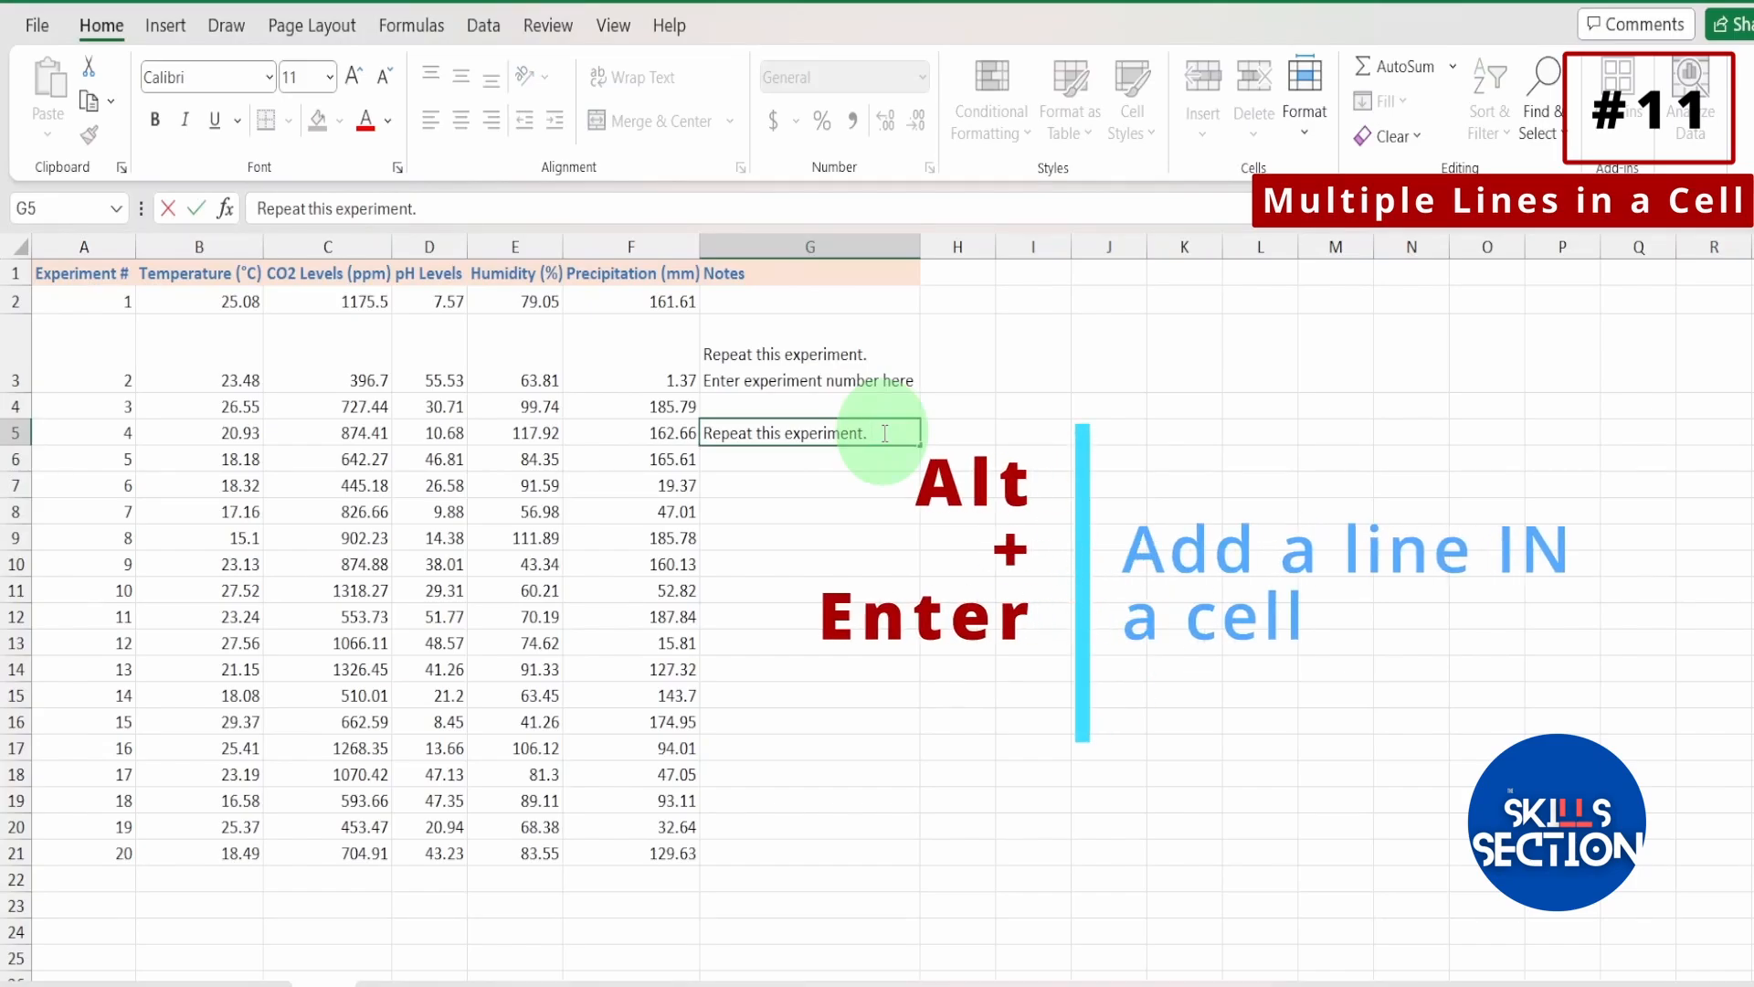
key(alt+Return)
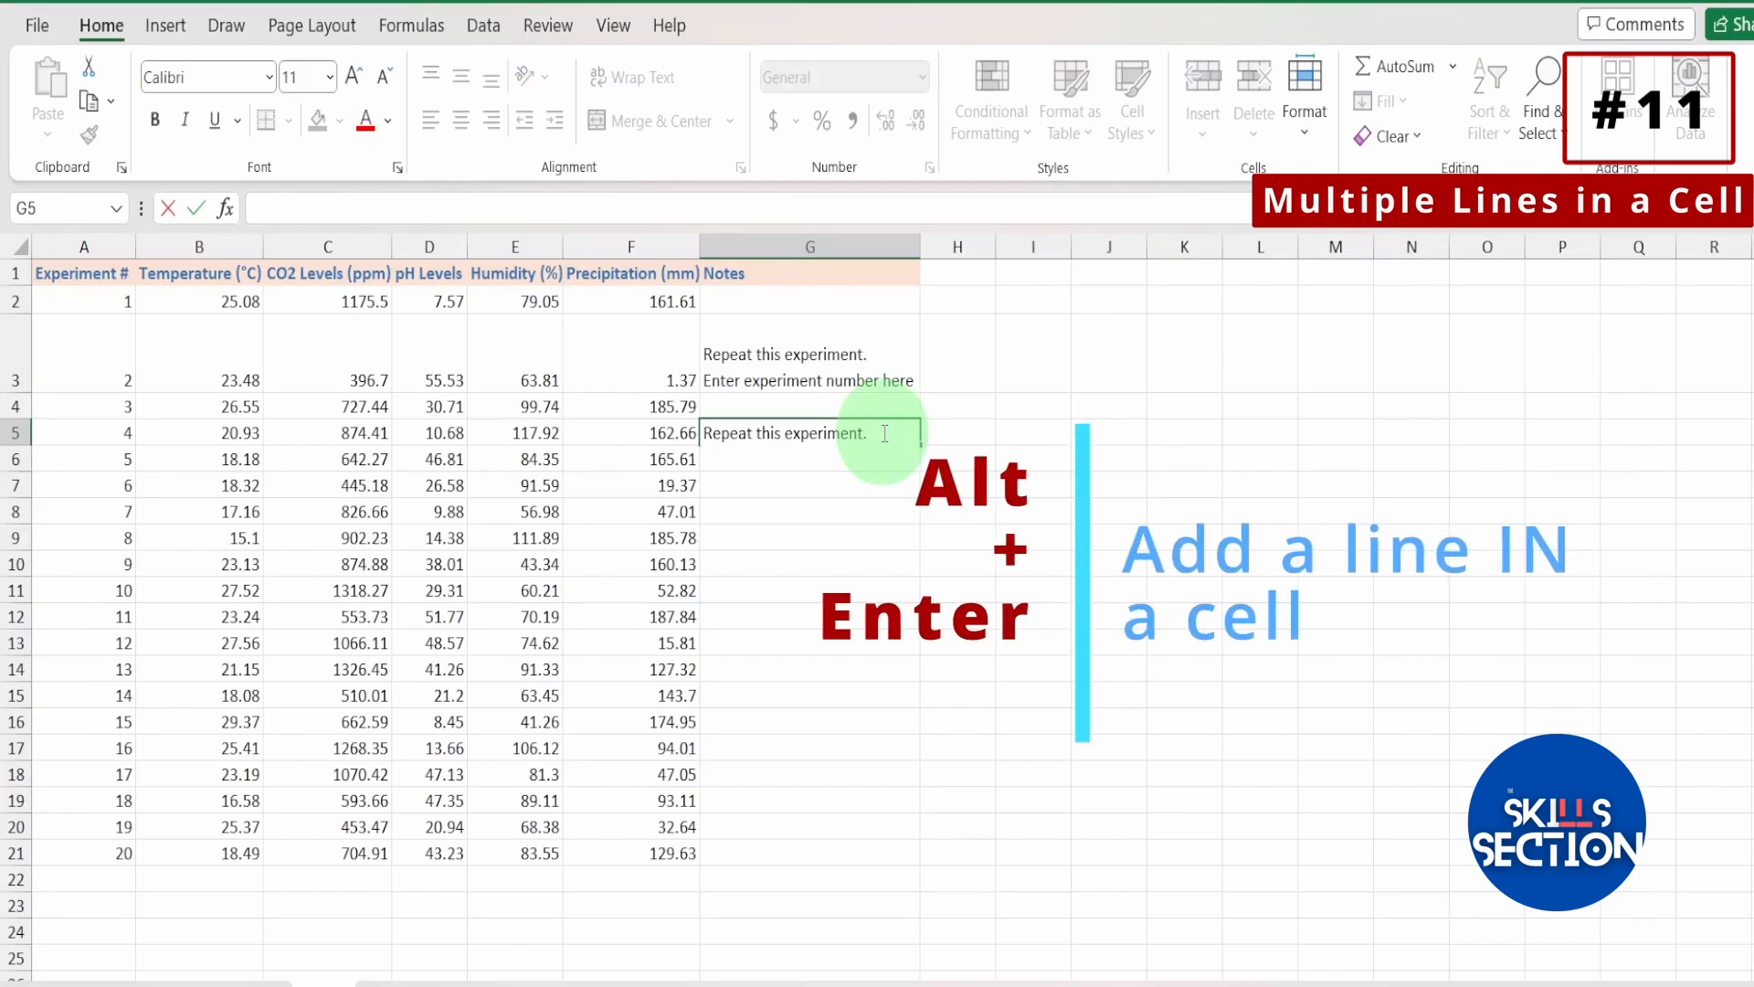
text(Enter experiment number here)
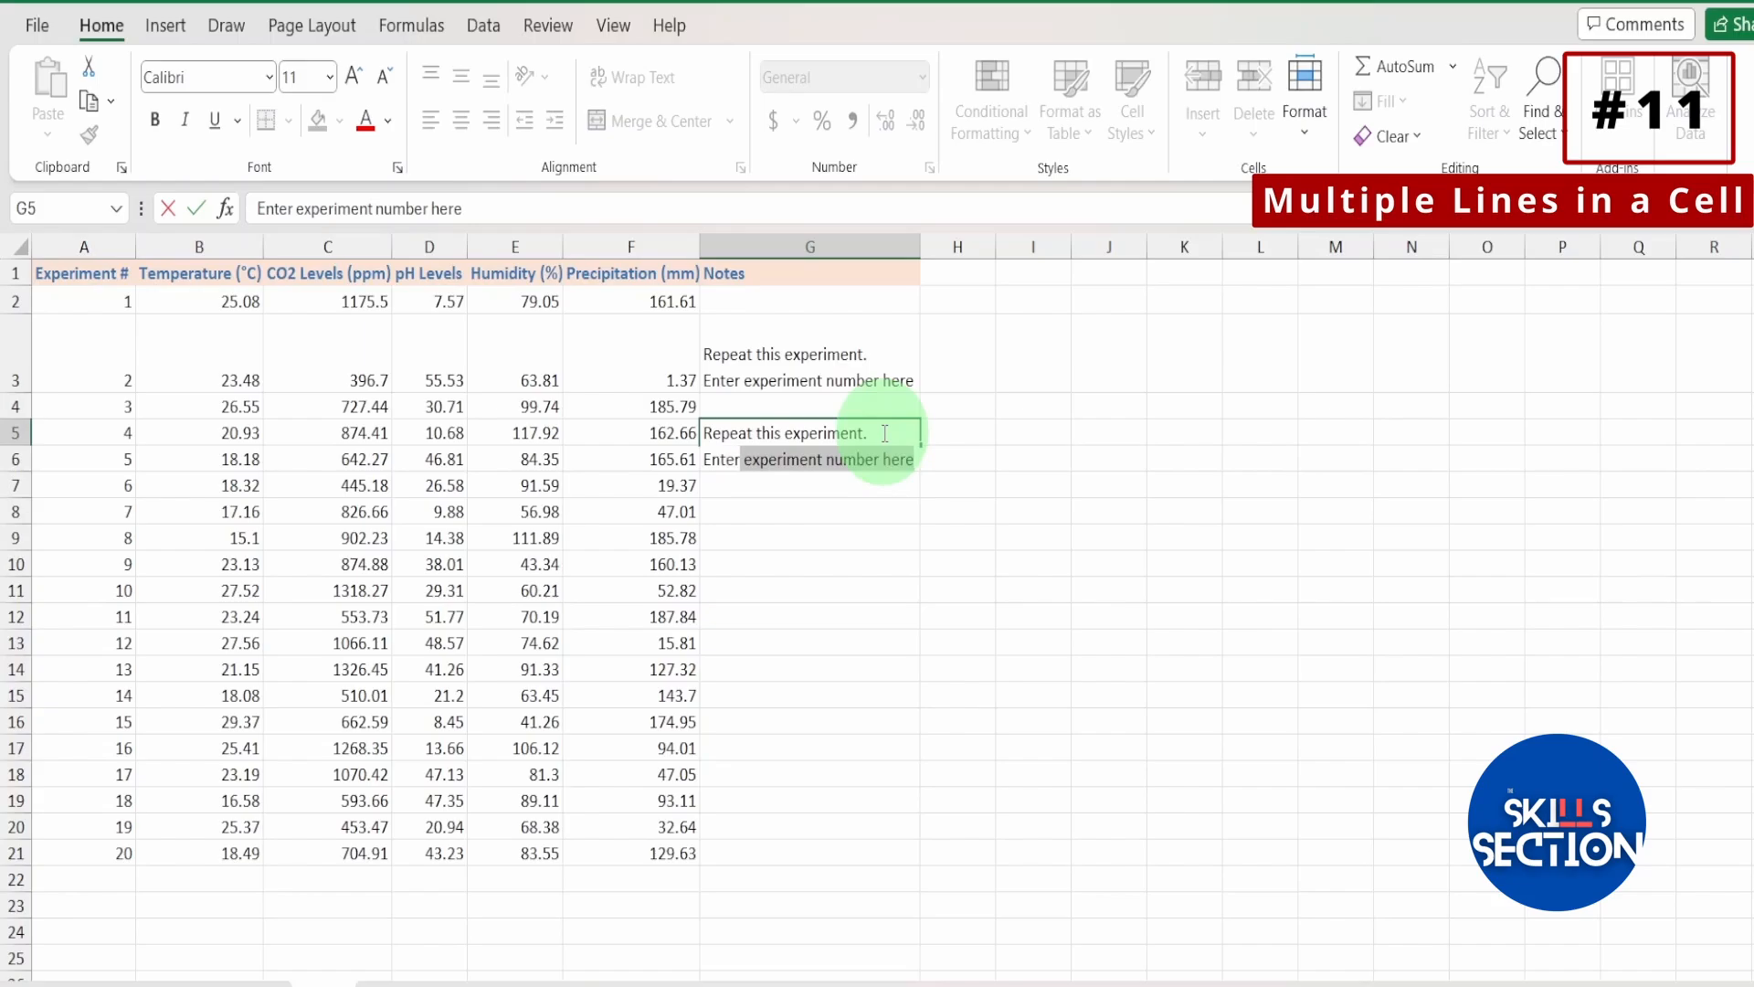
key(Return)
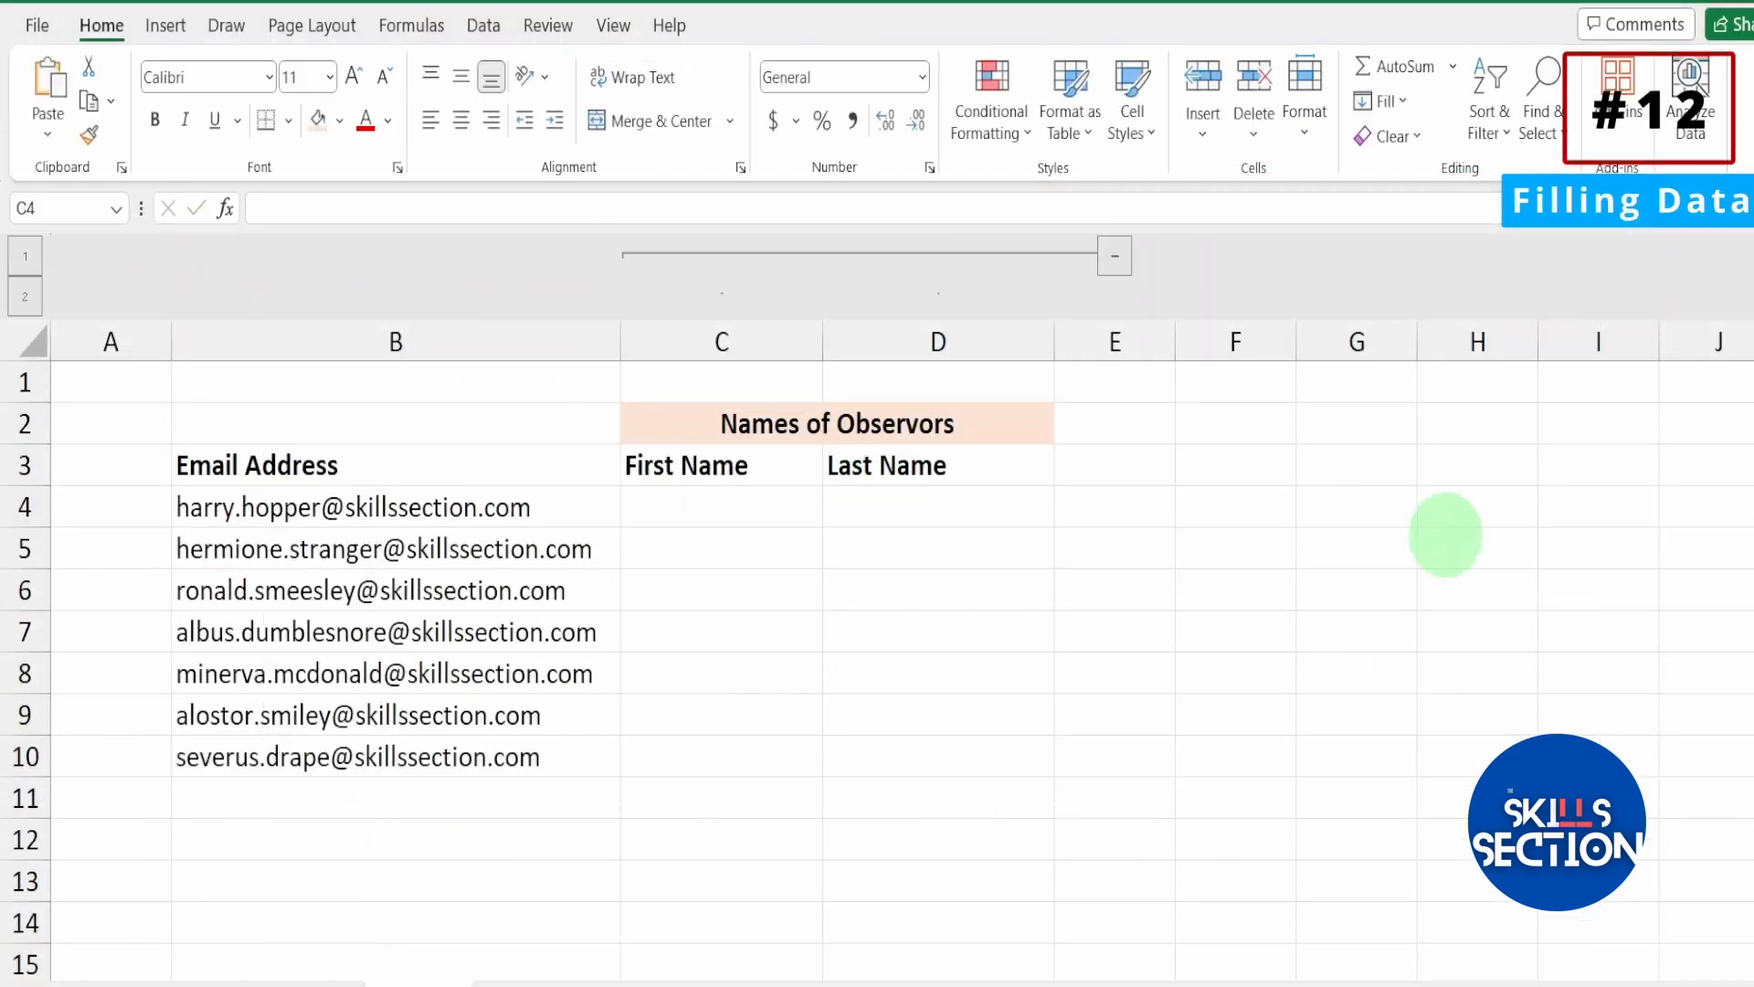
Enter the first and last name from the email address in B4 into C4 and D4 as the fill pattern.
click(693, 512)
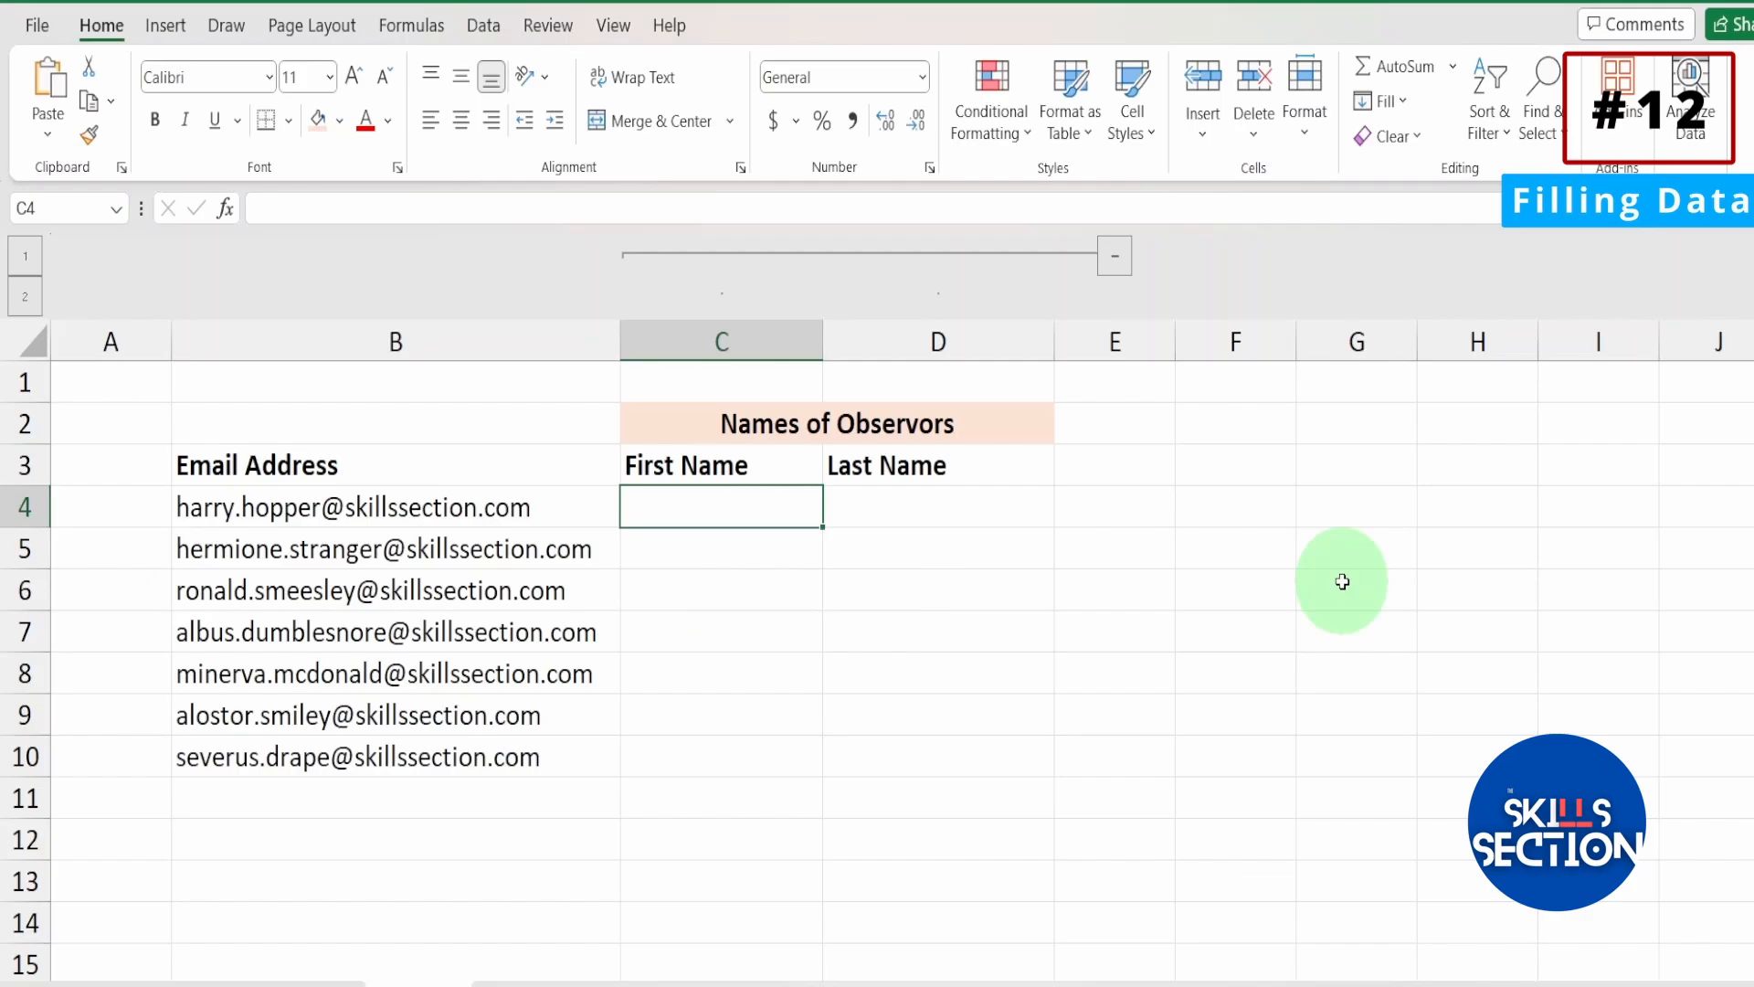
double_click(792, 508)
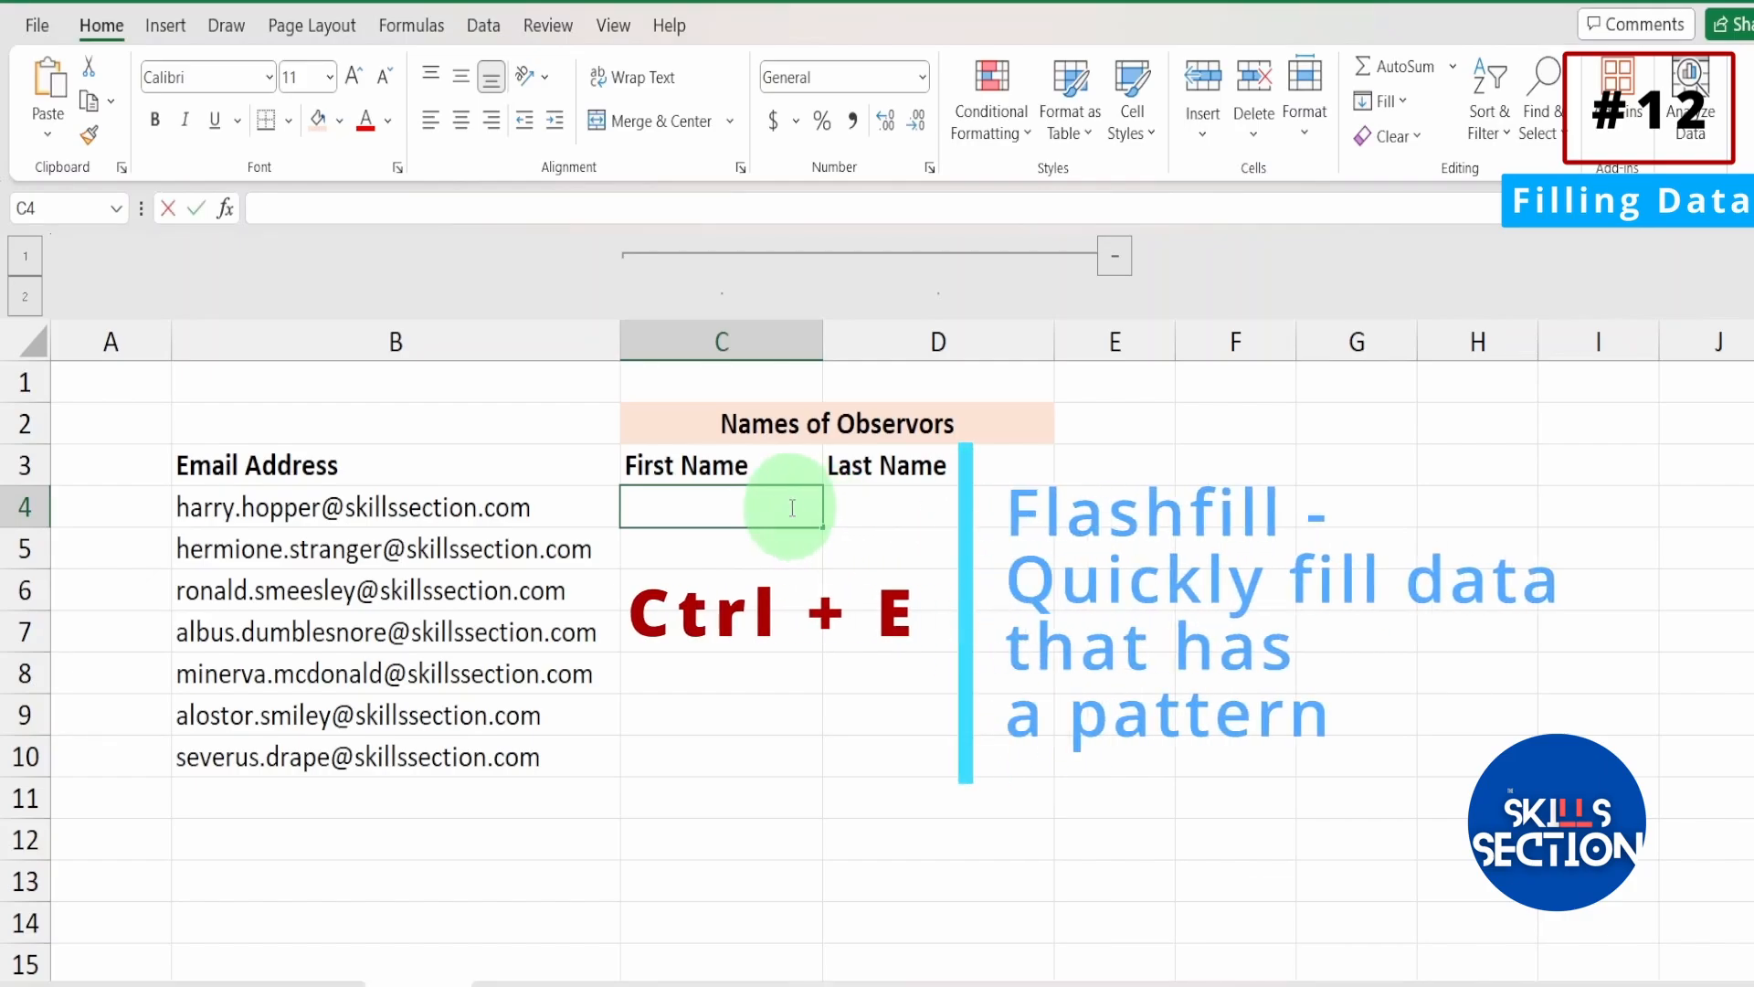
text(hA)
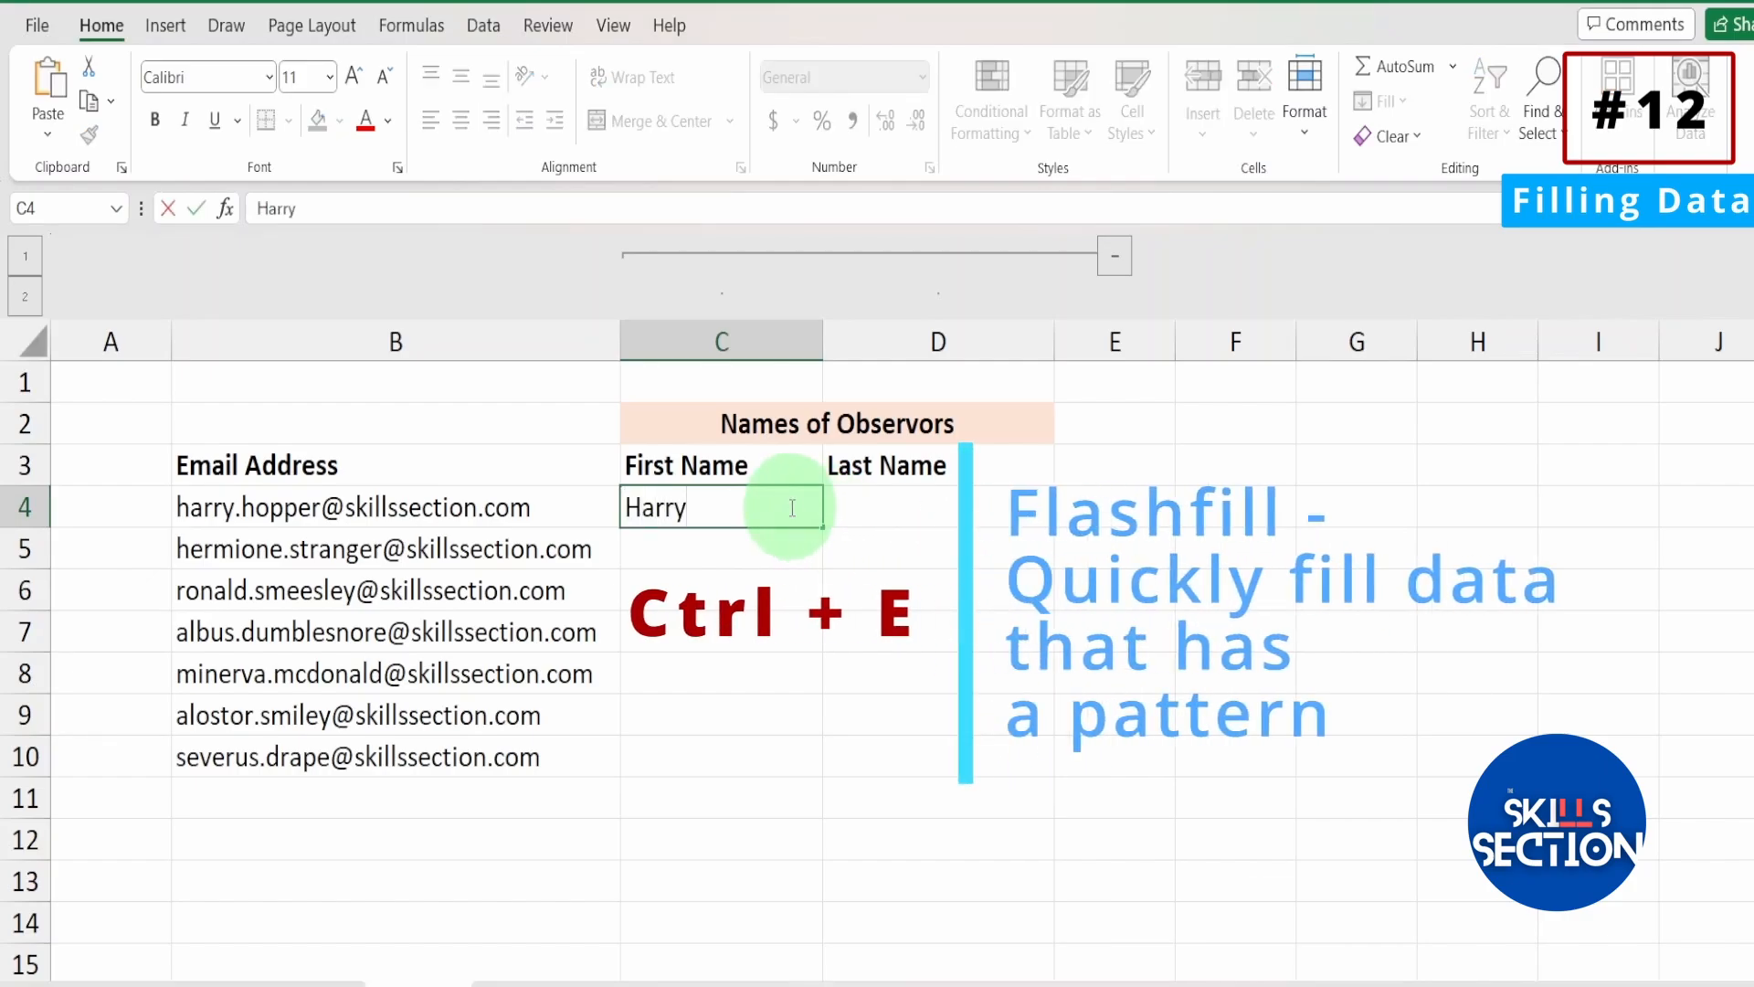
key(Tab)
text(Hopper)
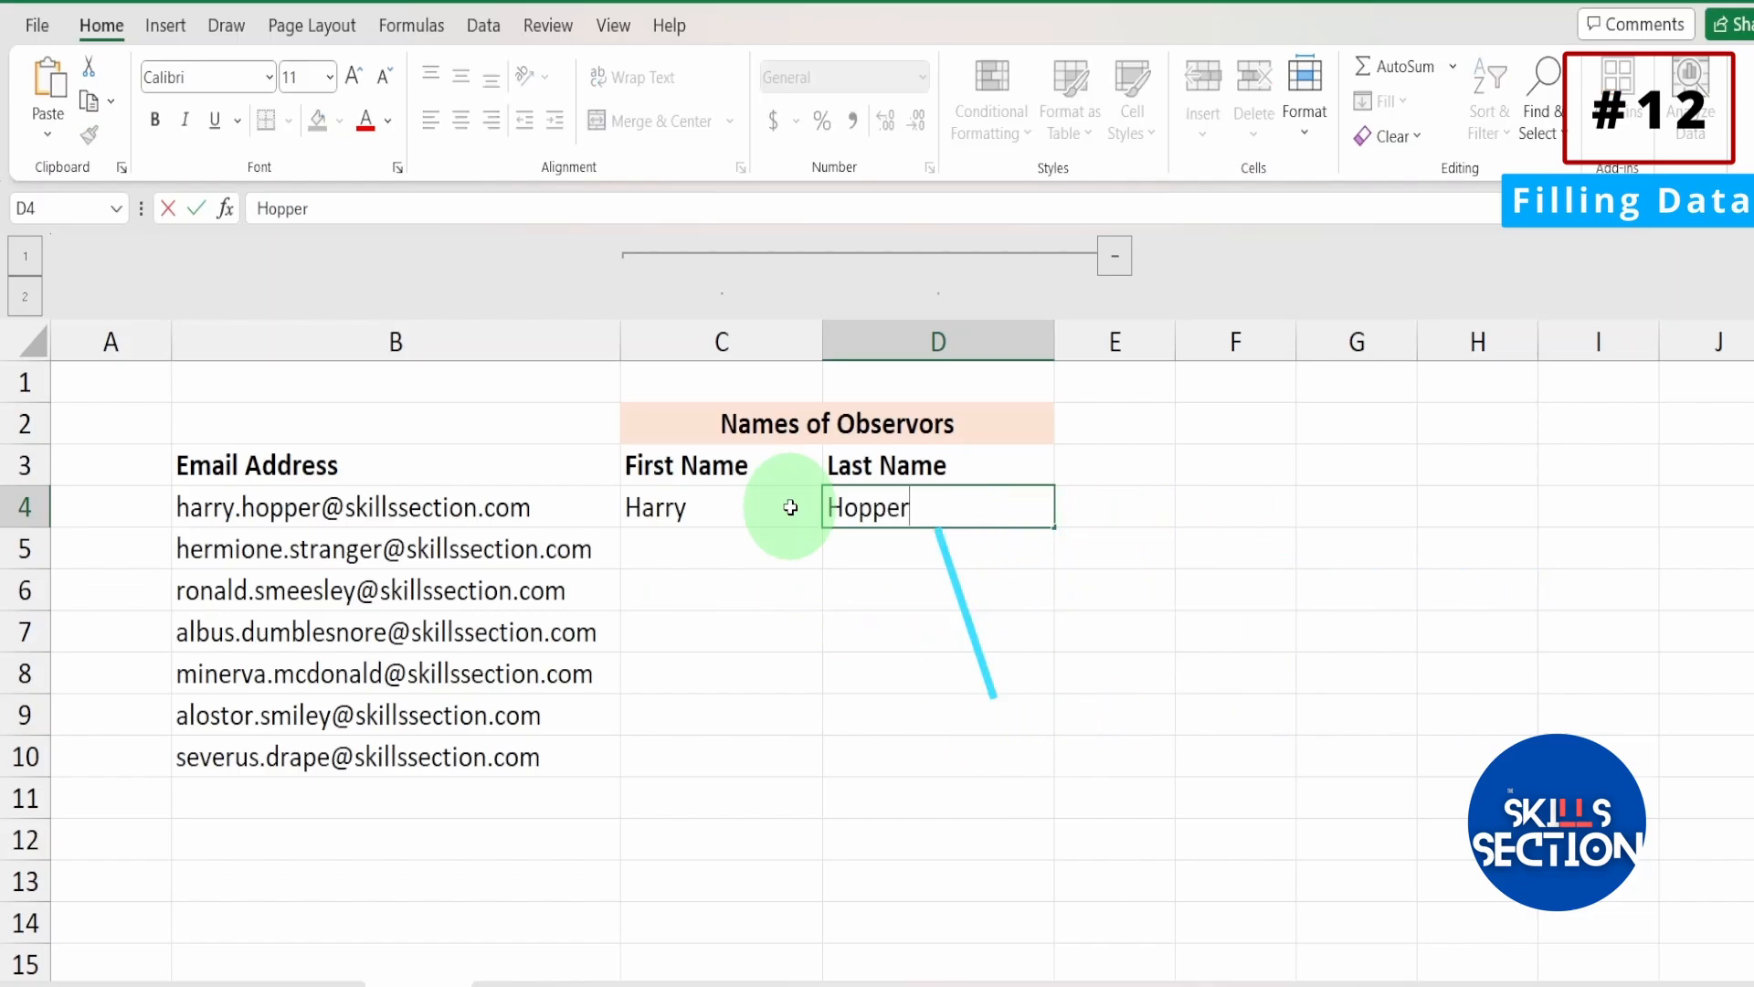
click(407, 507)
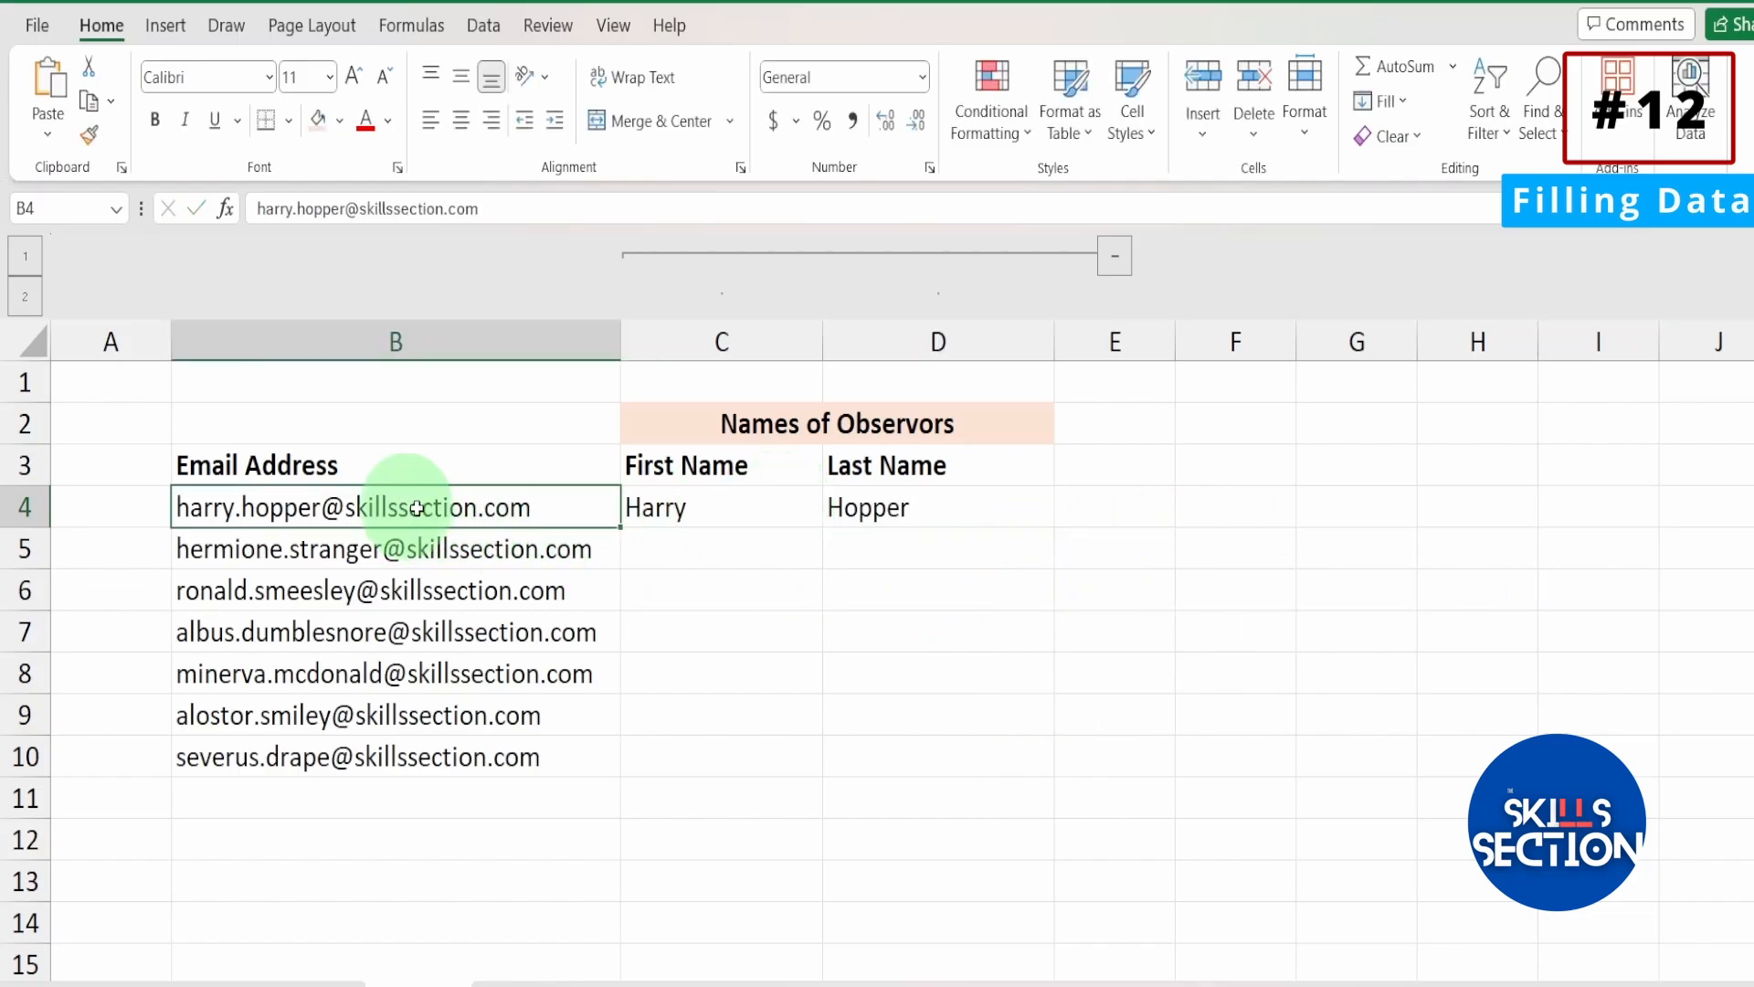
Compare the email address in B4 with the example first and last names in C4 and D4.
key(Right)
key(Right)
click(393, 509)
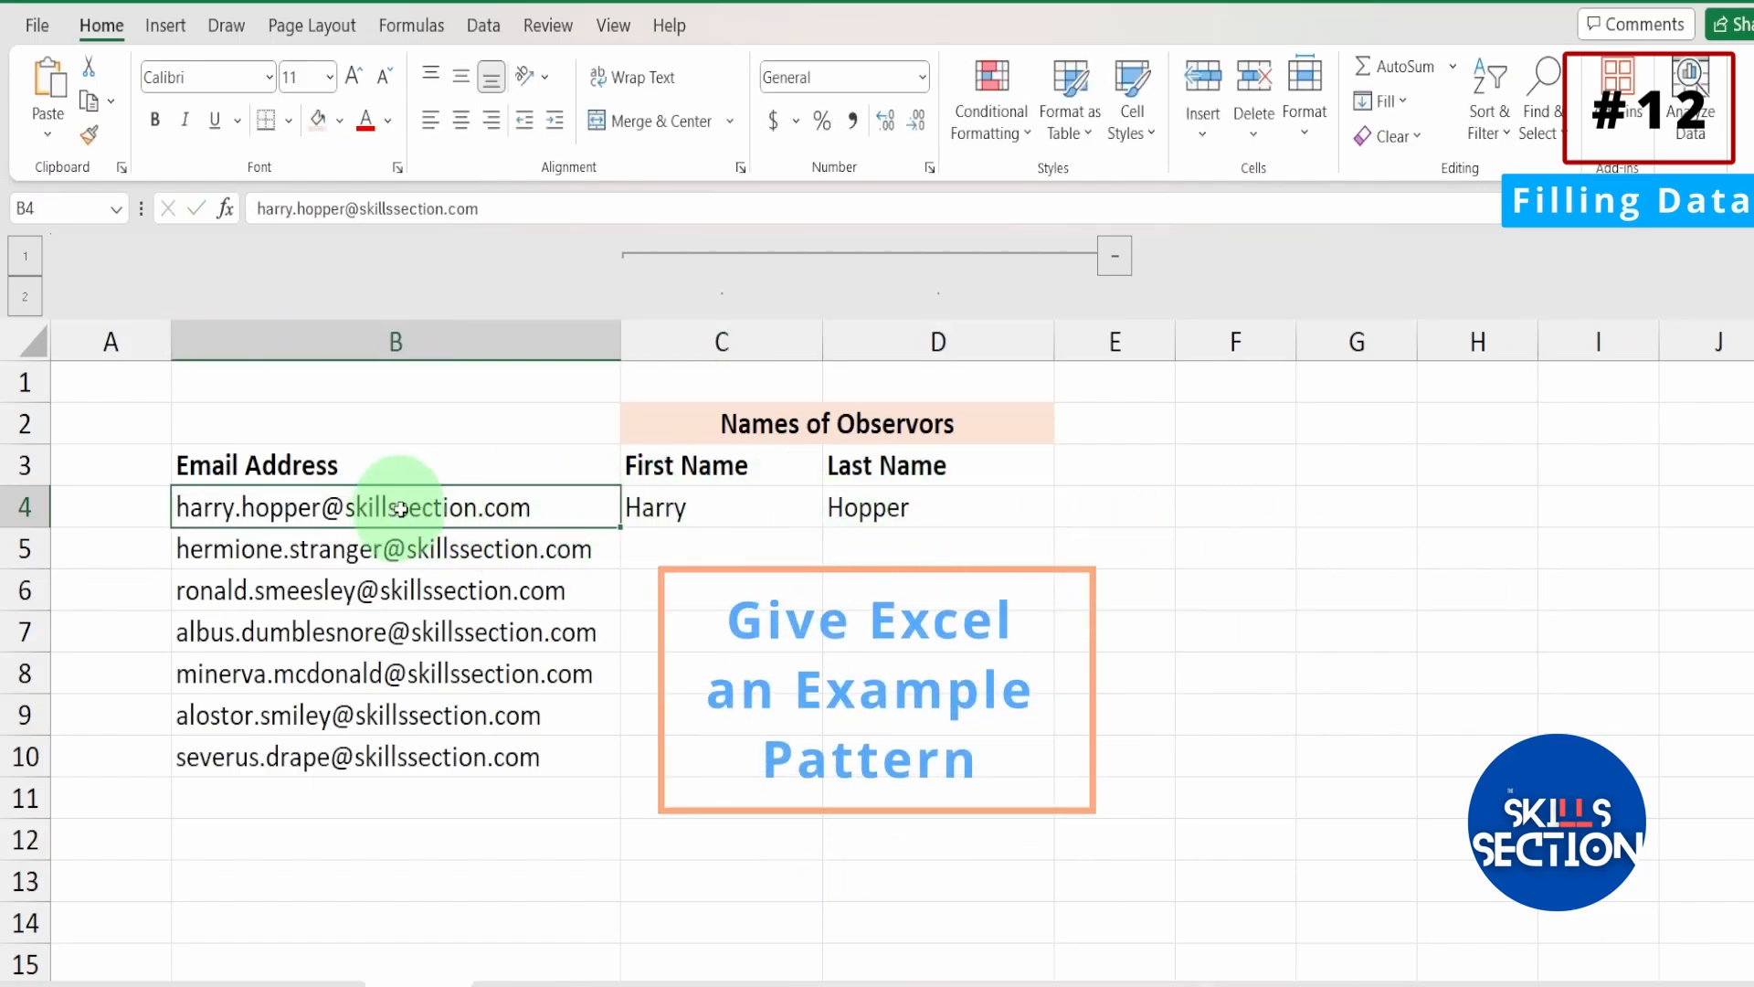
click(651, 512)
click(852, 519)
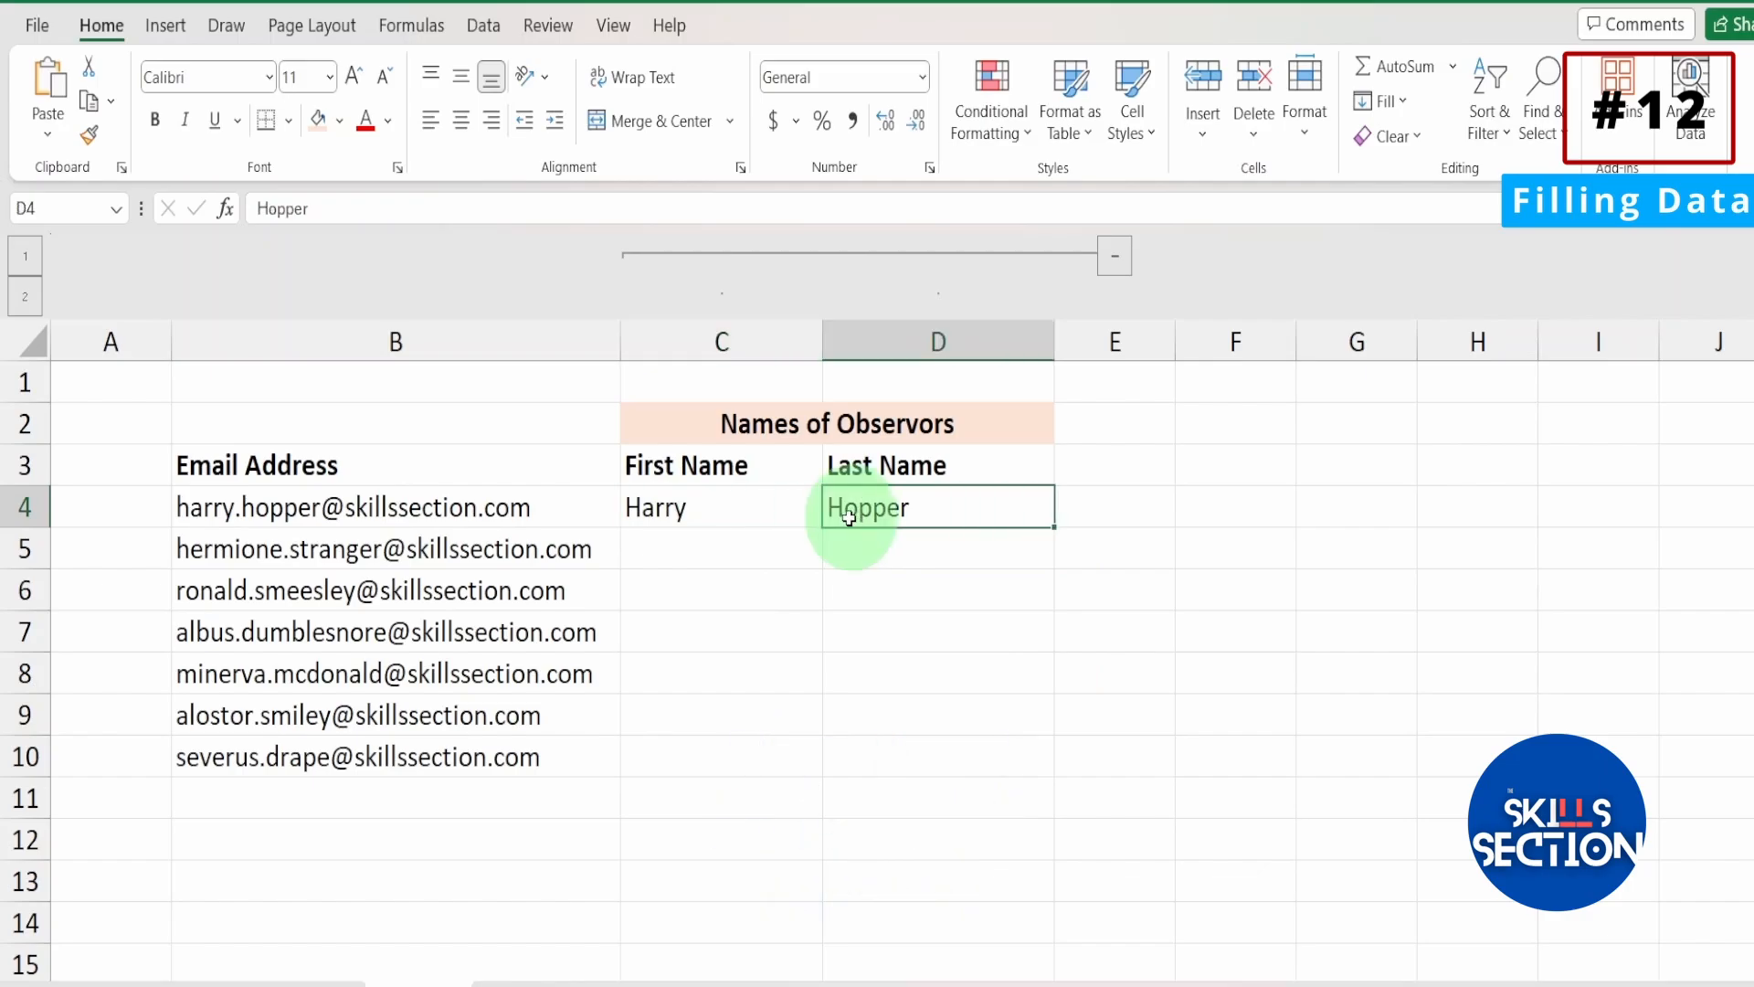
Flash Fill the remaining First Name cells from C5 down, and select D5 in the Last Name column.
click(719, 565)
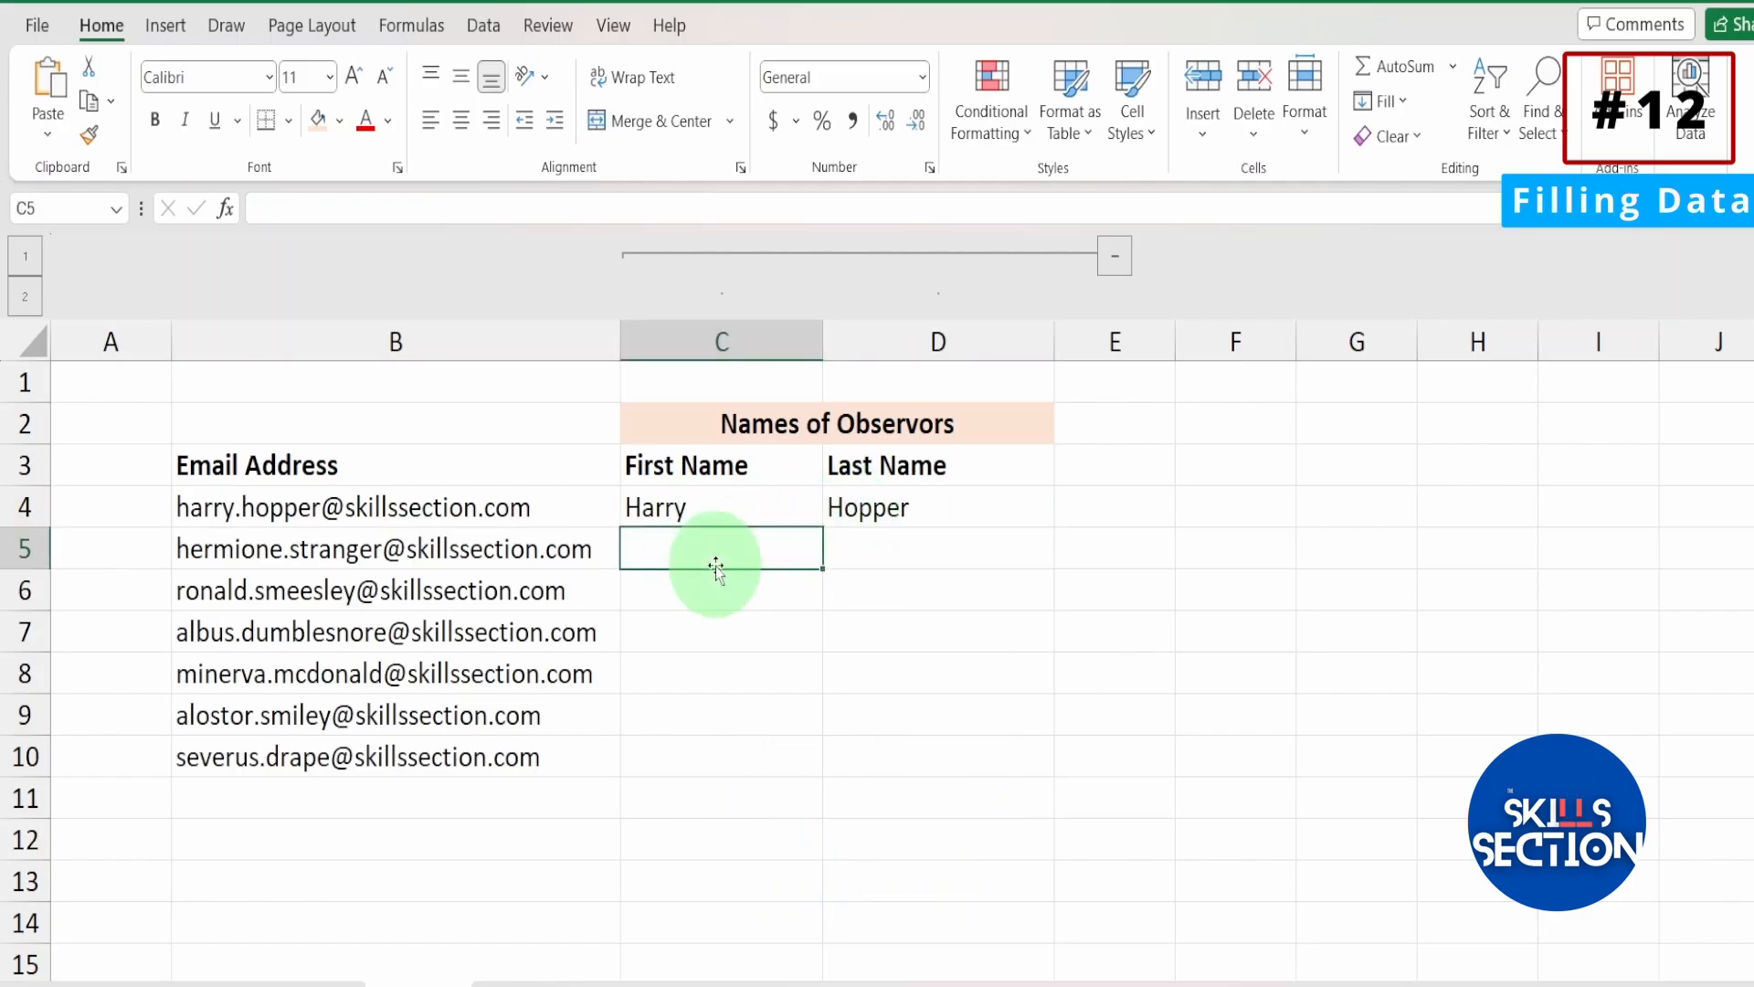
key(ctrl+e)
key(Right)
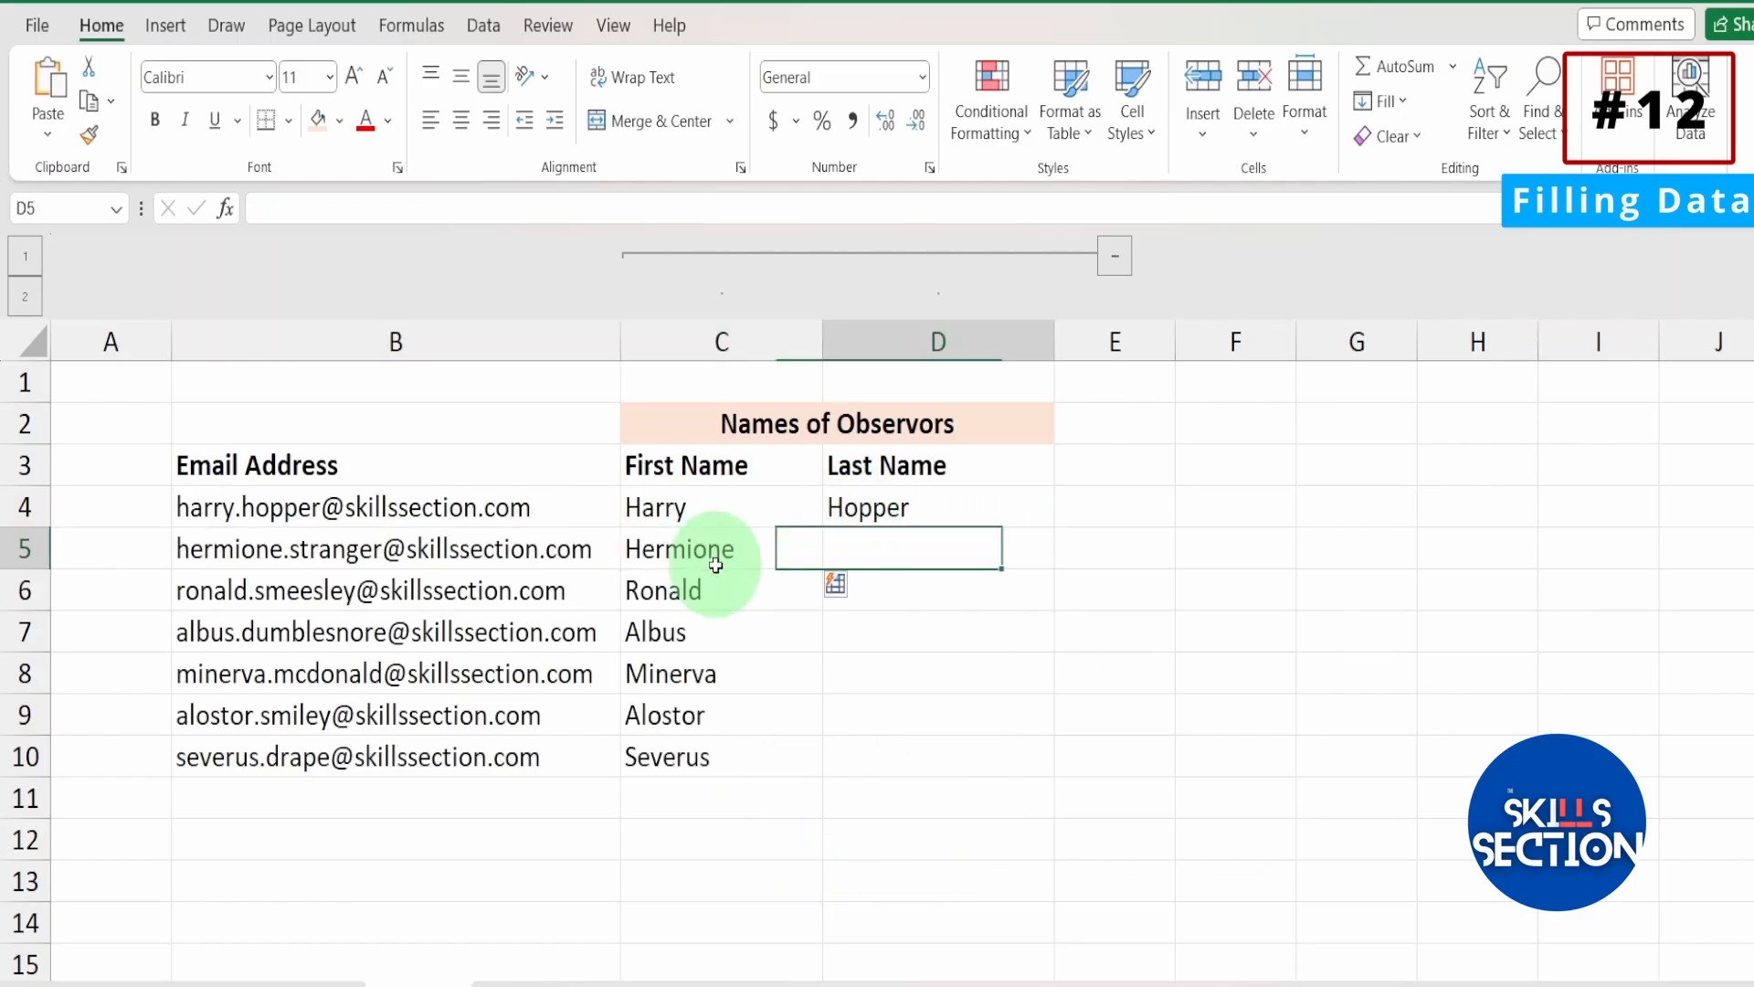
On the product sales sheet, copy the Total Sales formulas in D3:D28.
click(533, 348)
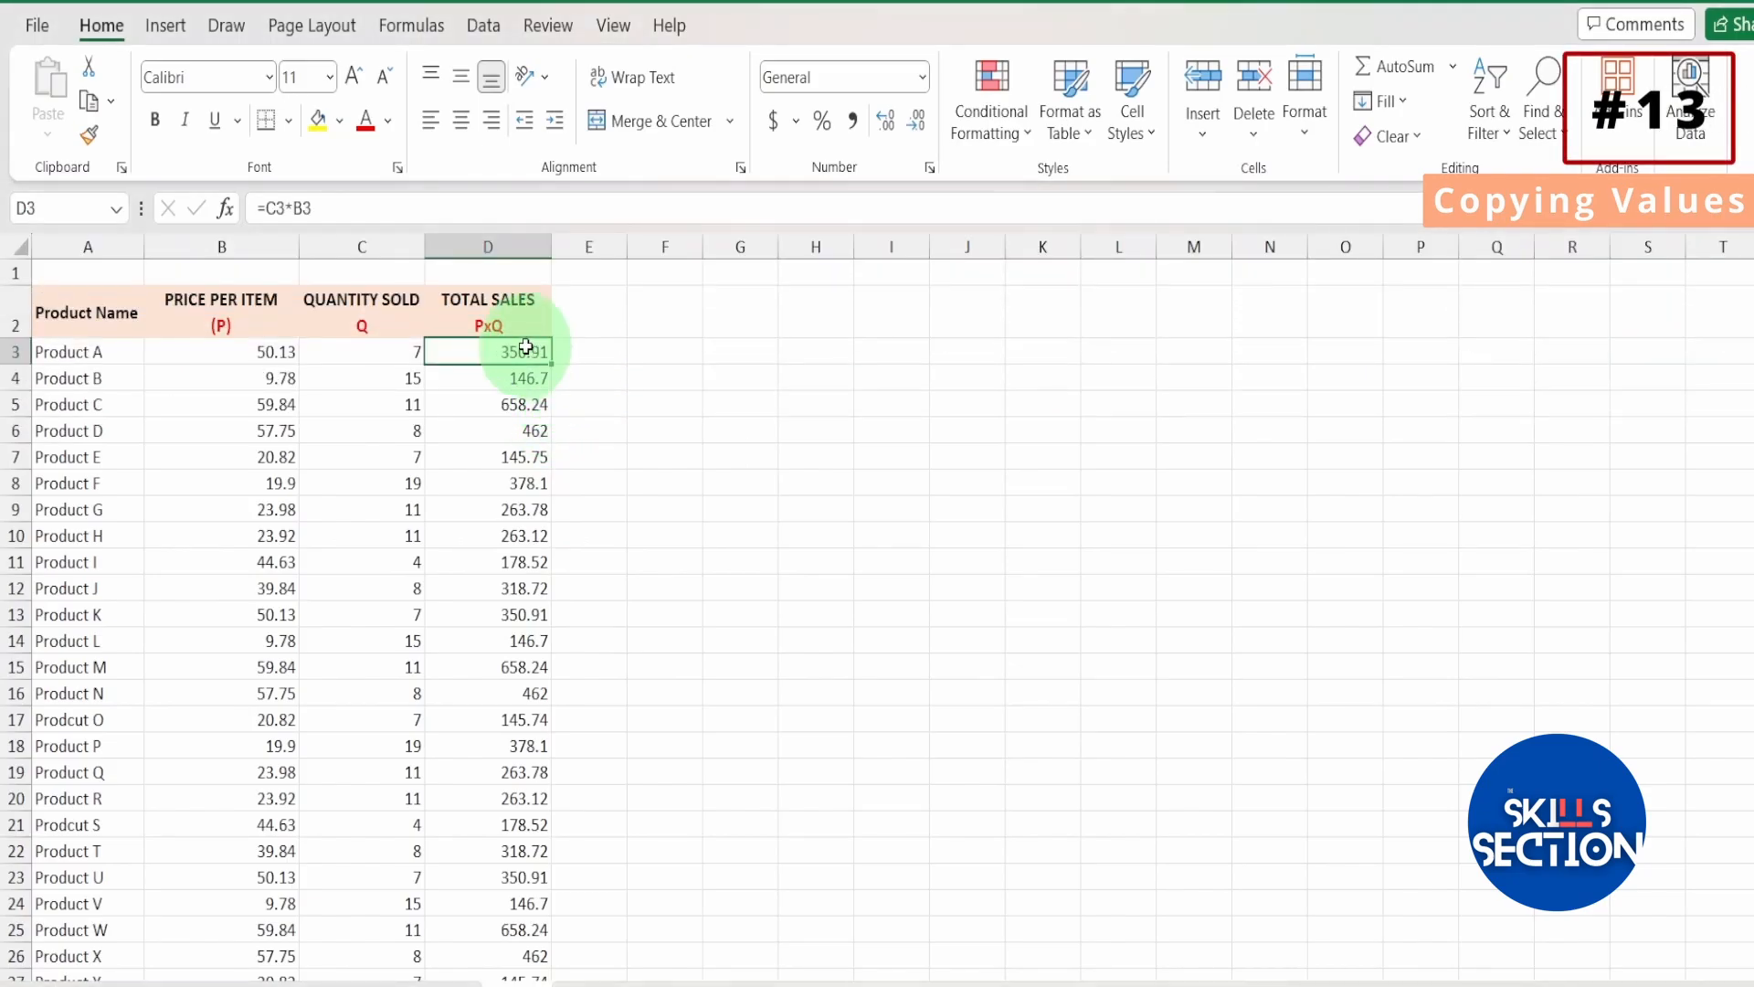
drag(526, 348, 538, 950)
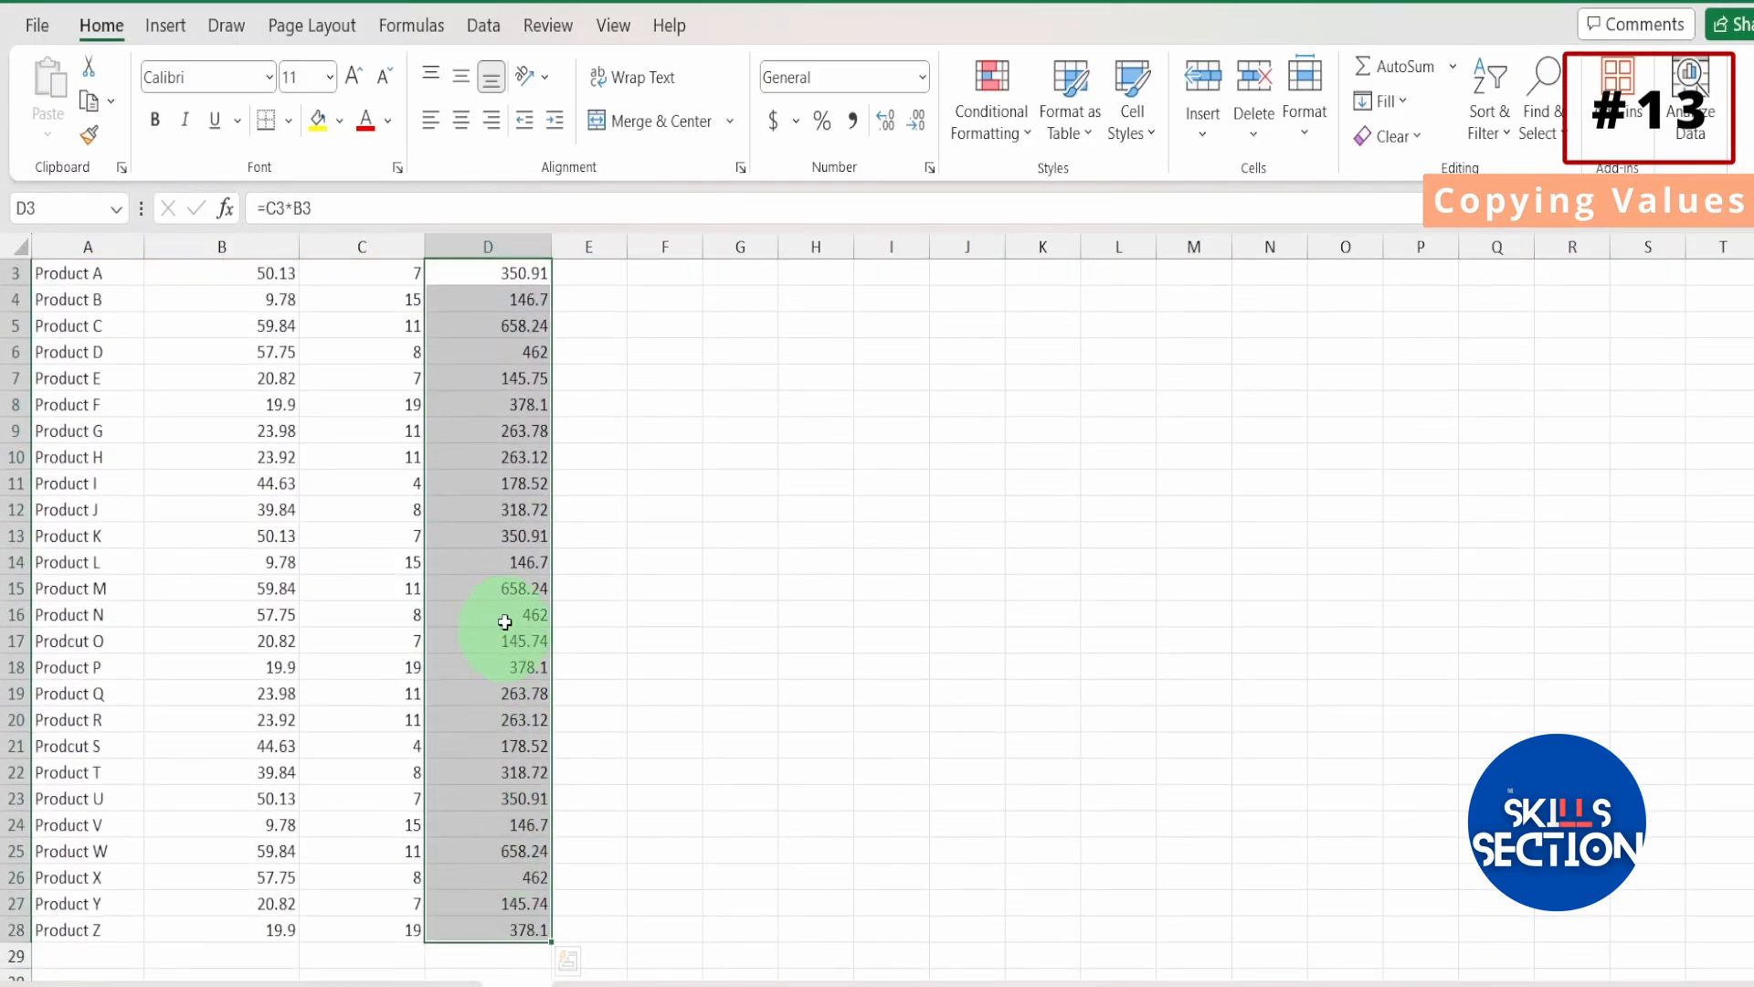
scroll(490, 603, up, 1)
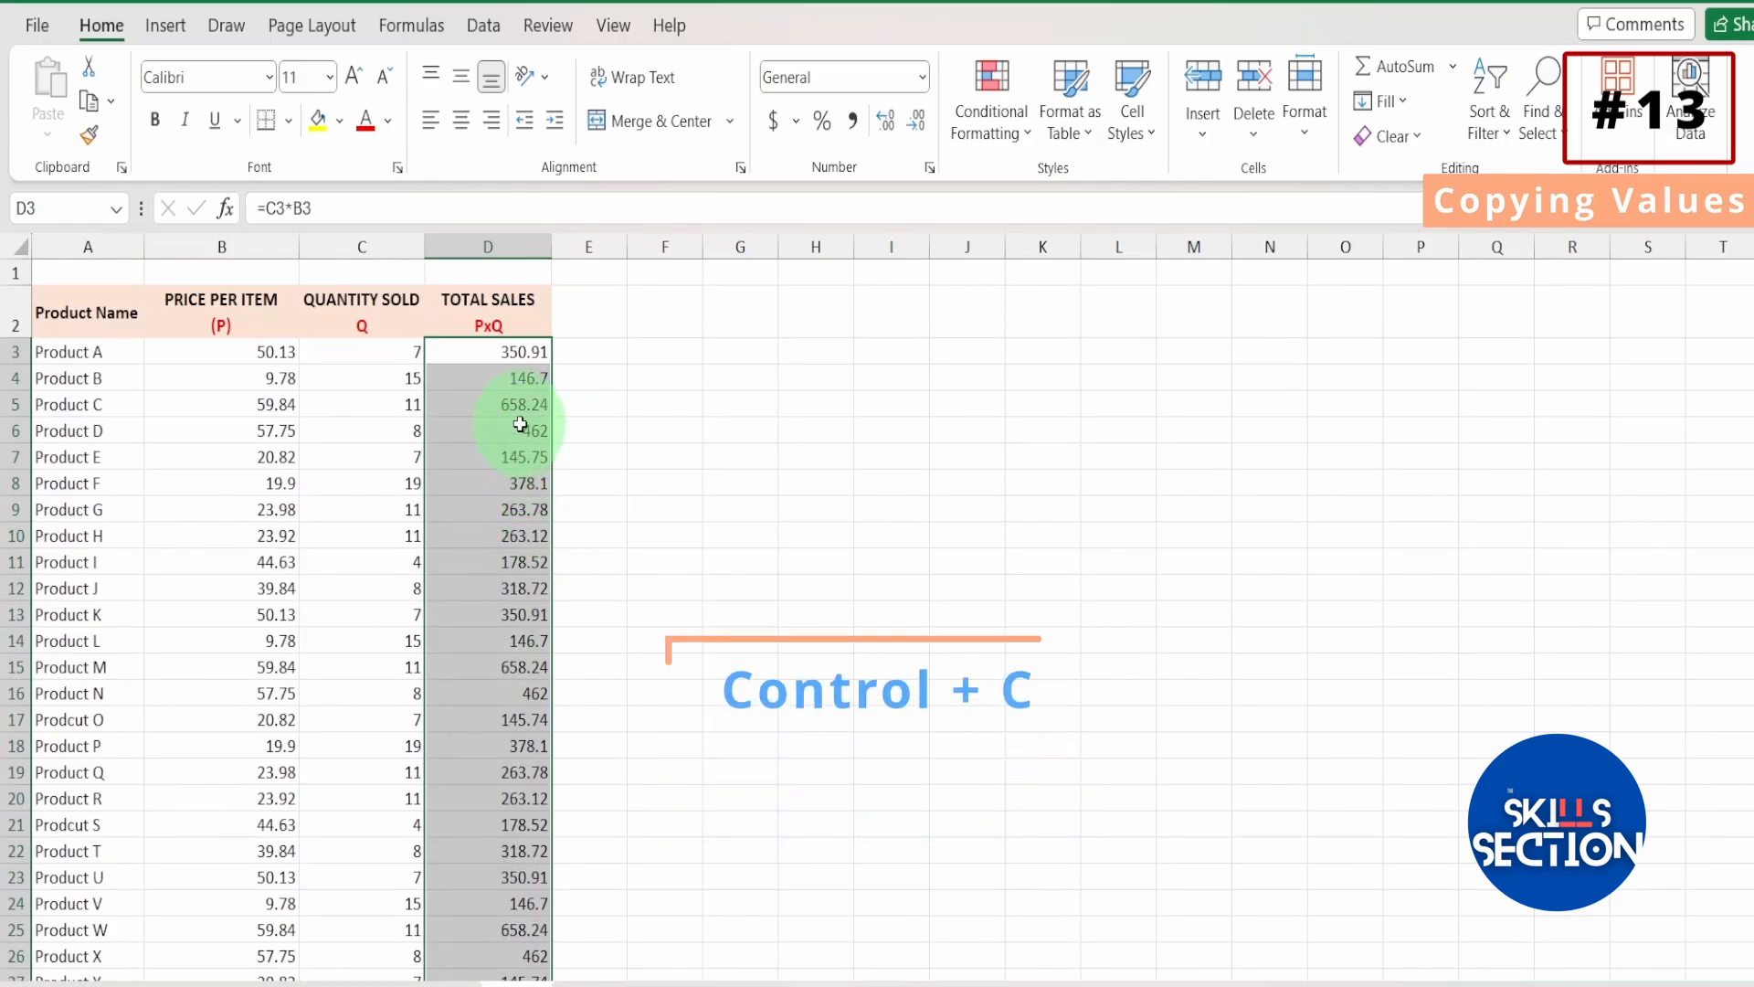
key(ctrl+c)
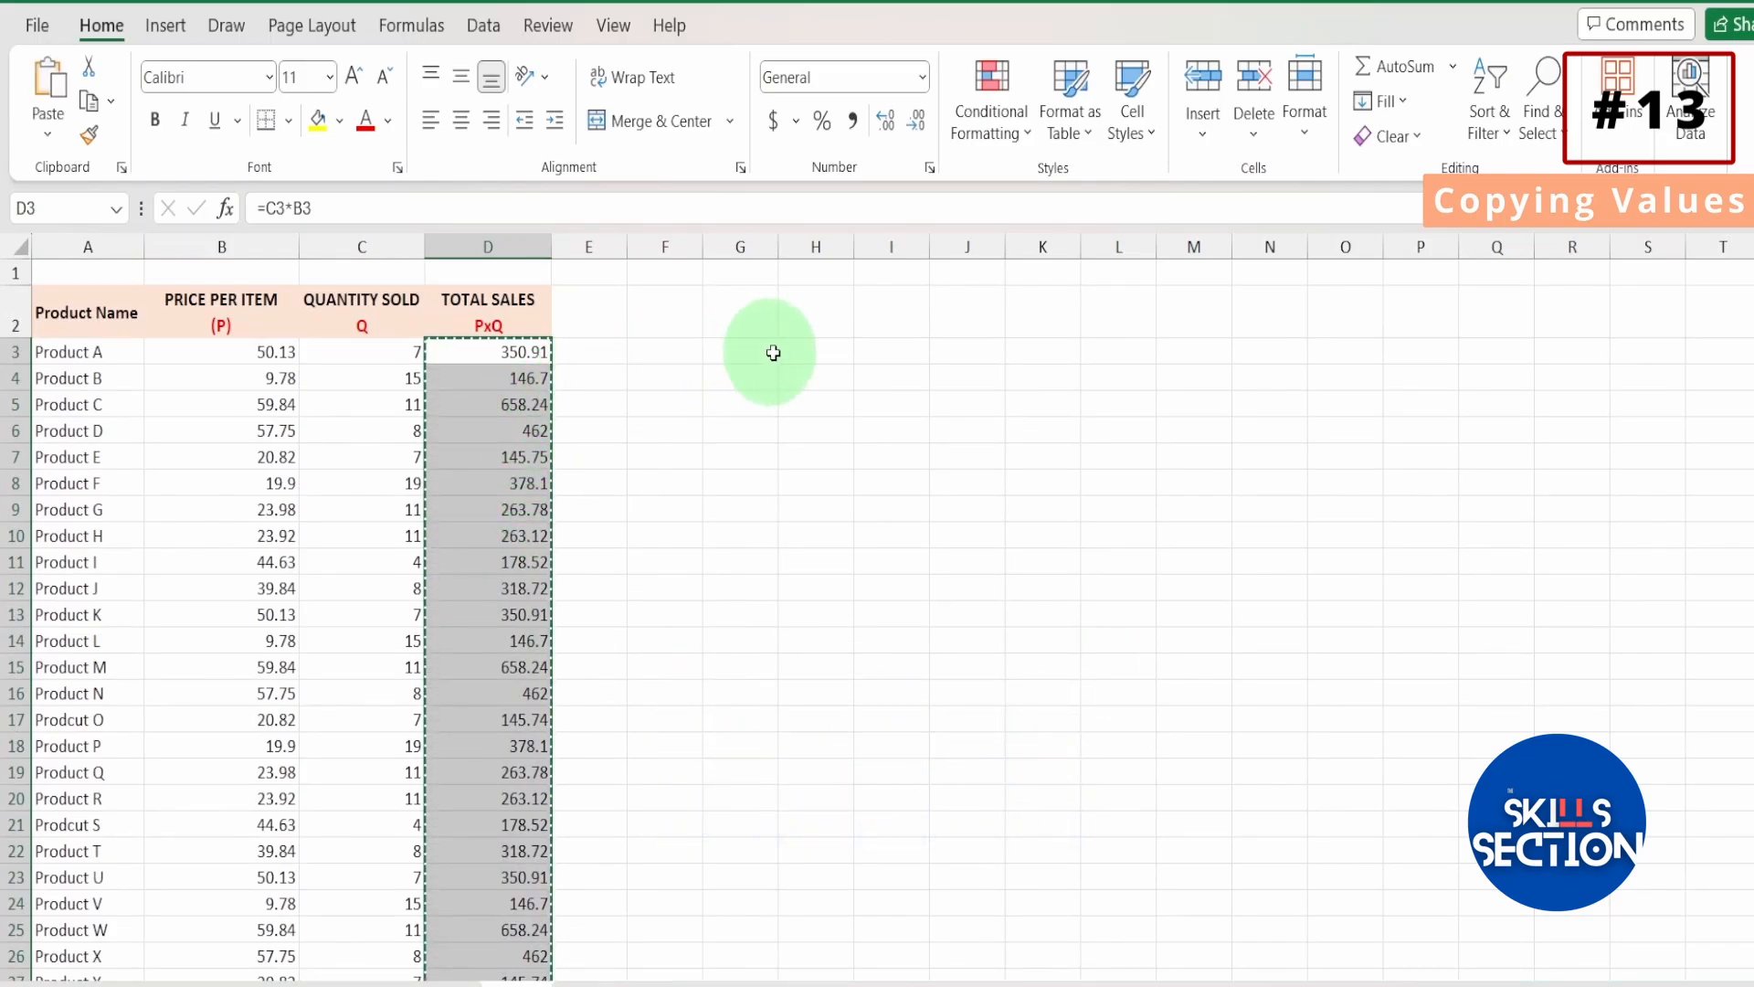
Paste the copied Total Sales data as values only, starting at cell H3.
click(813, 347)
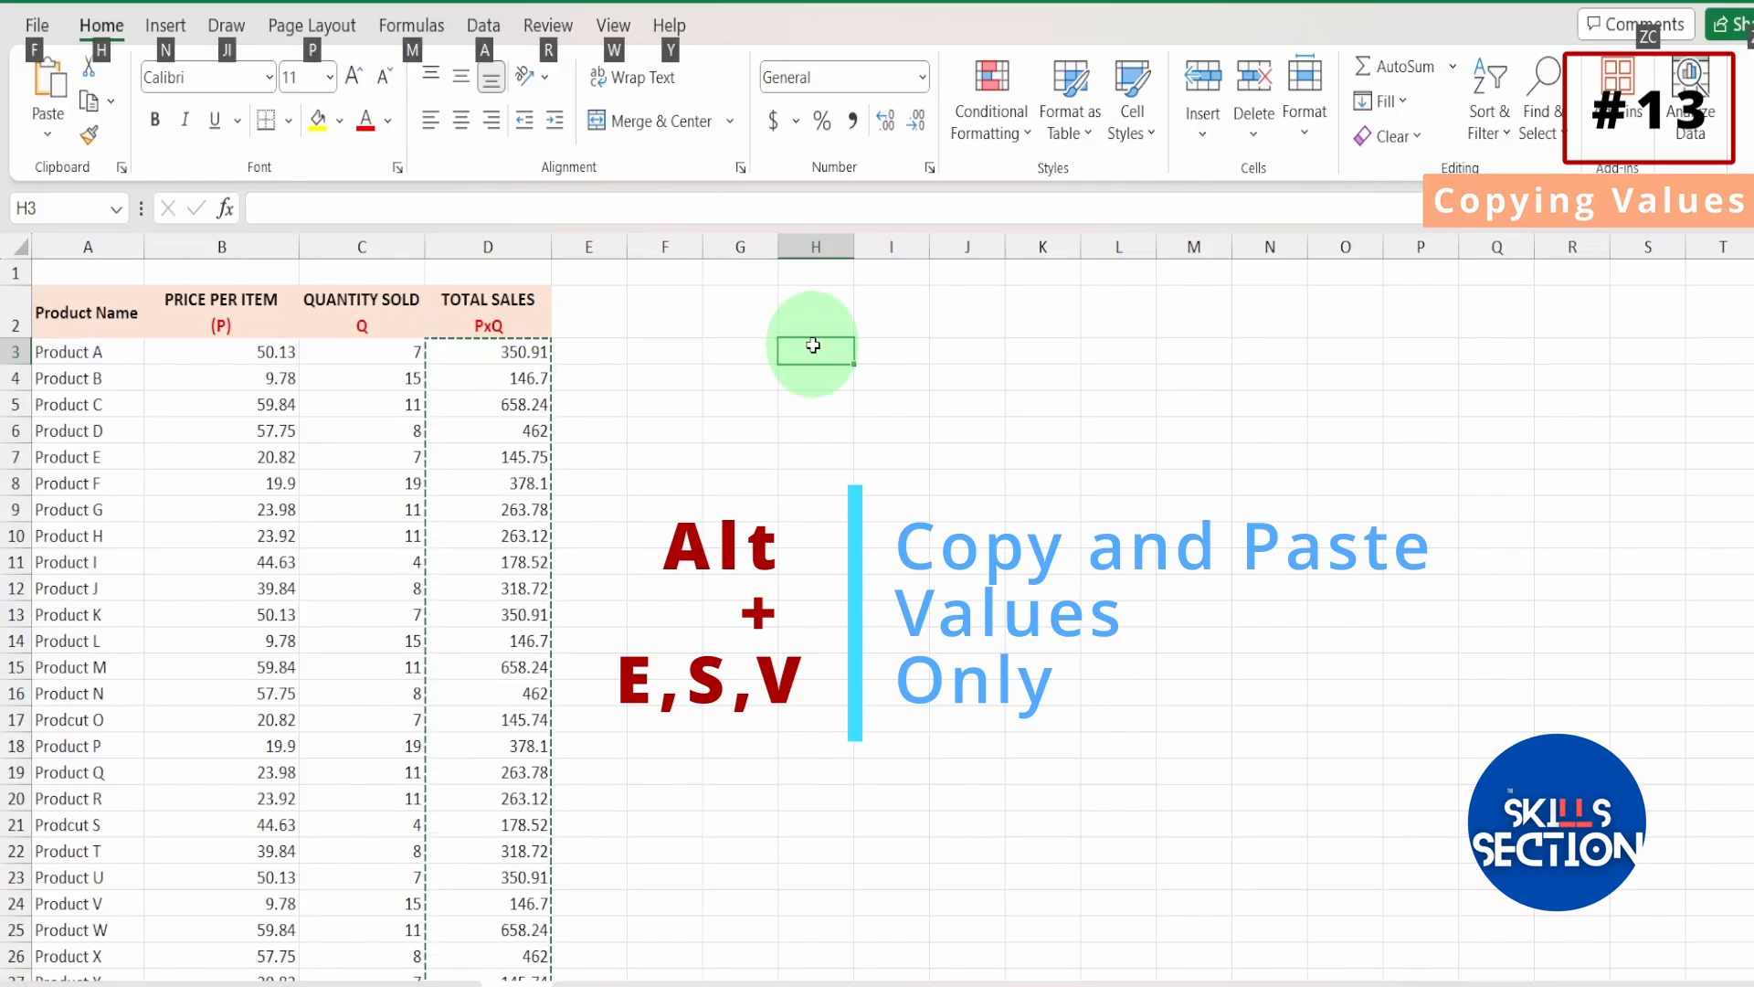
key(alt+e)
key(s)
key(v)
click(554, 696)
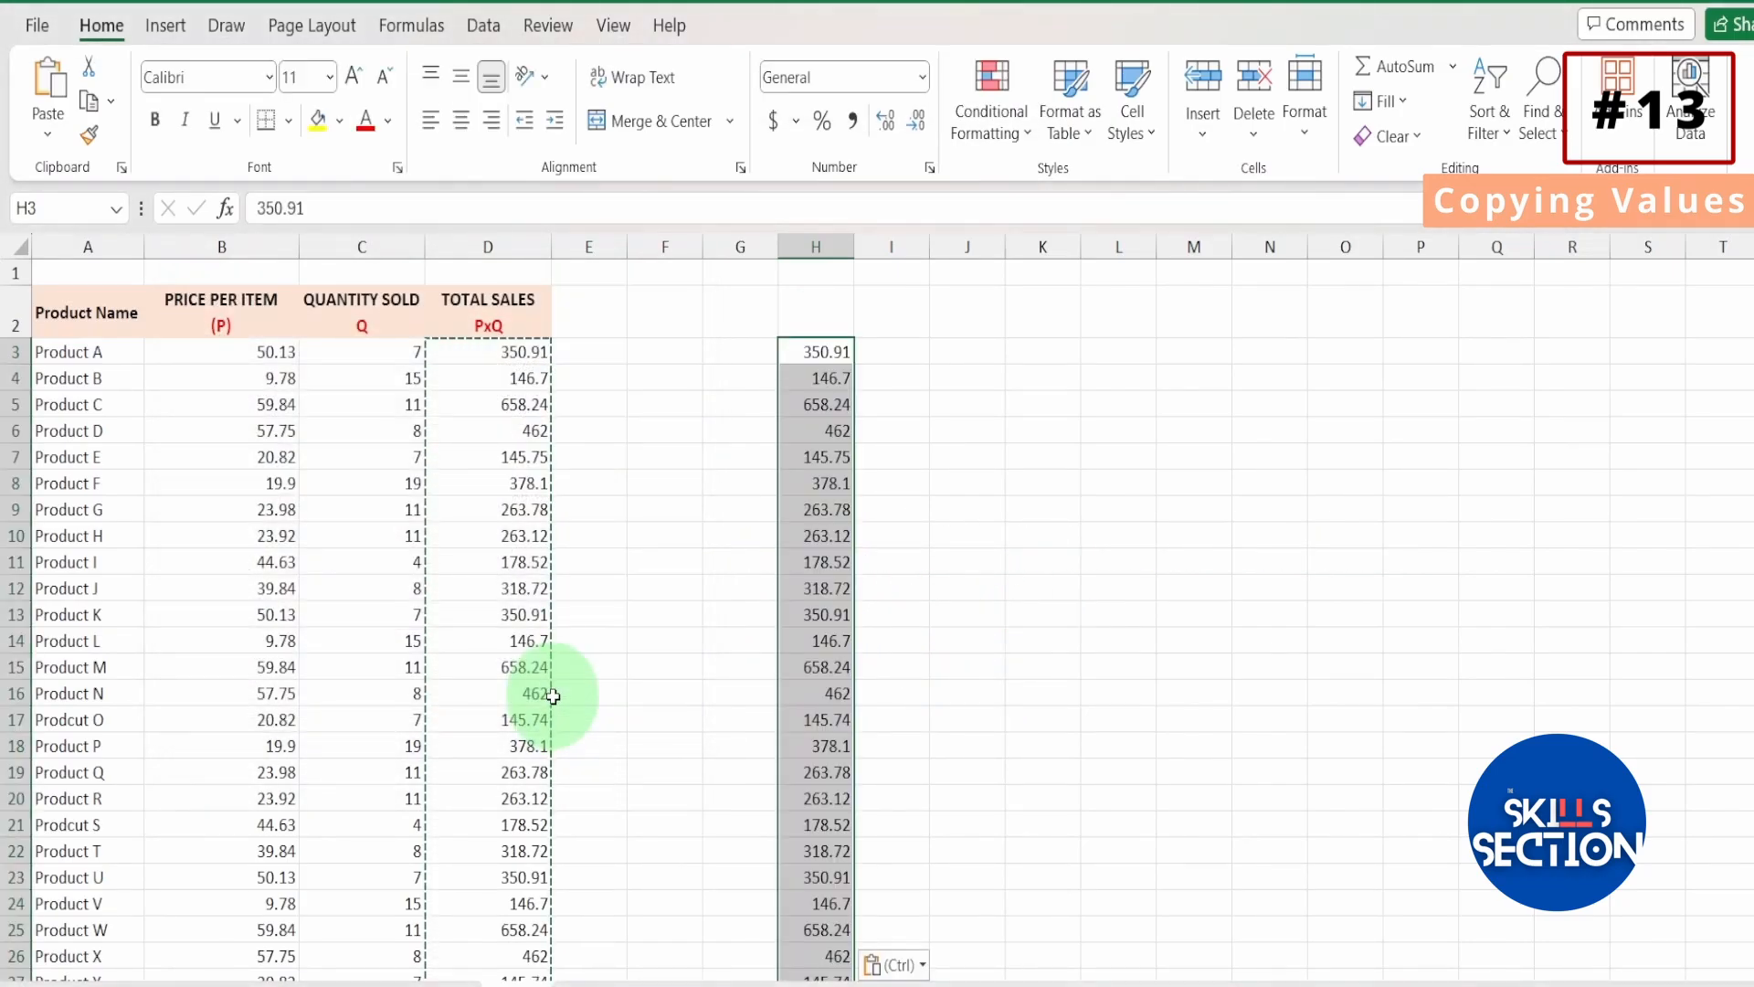
Inspect several pasted cells in column H to check whether they hold plain values instead of formulas.
click(826, 404)
click(824, 377)
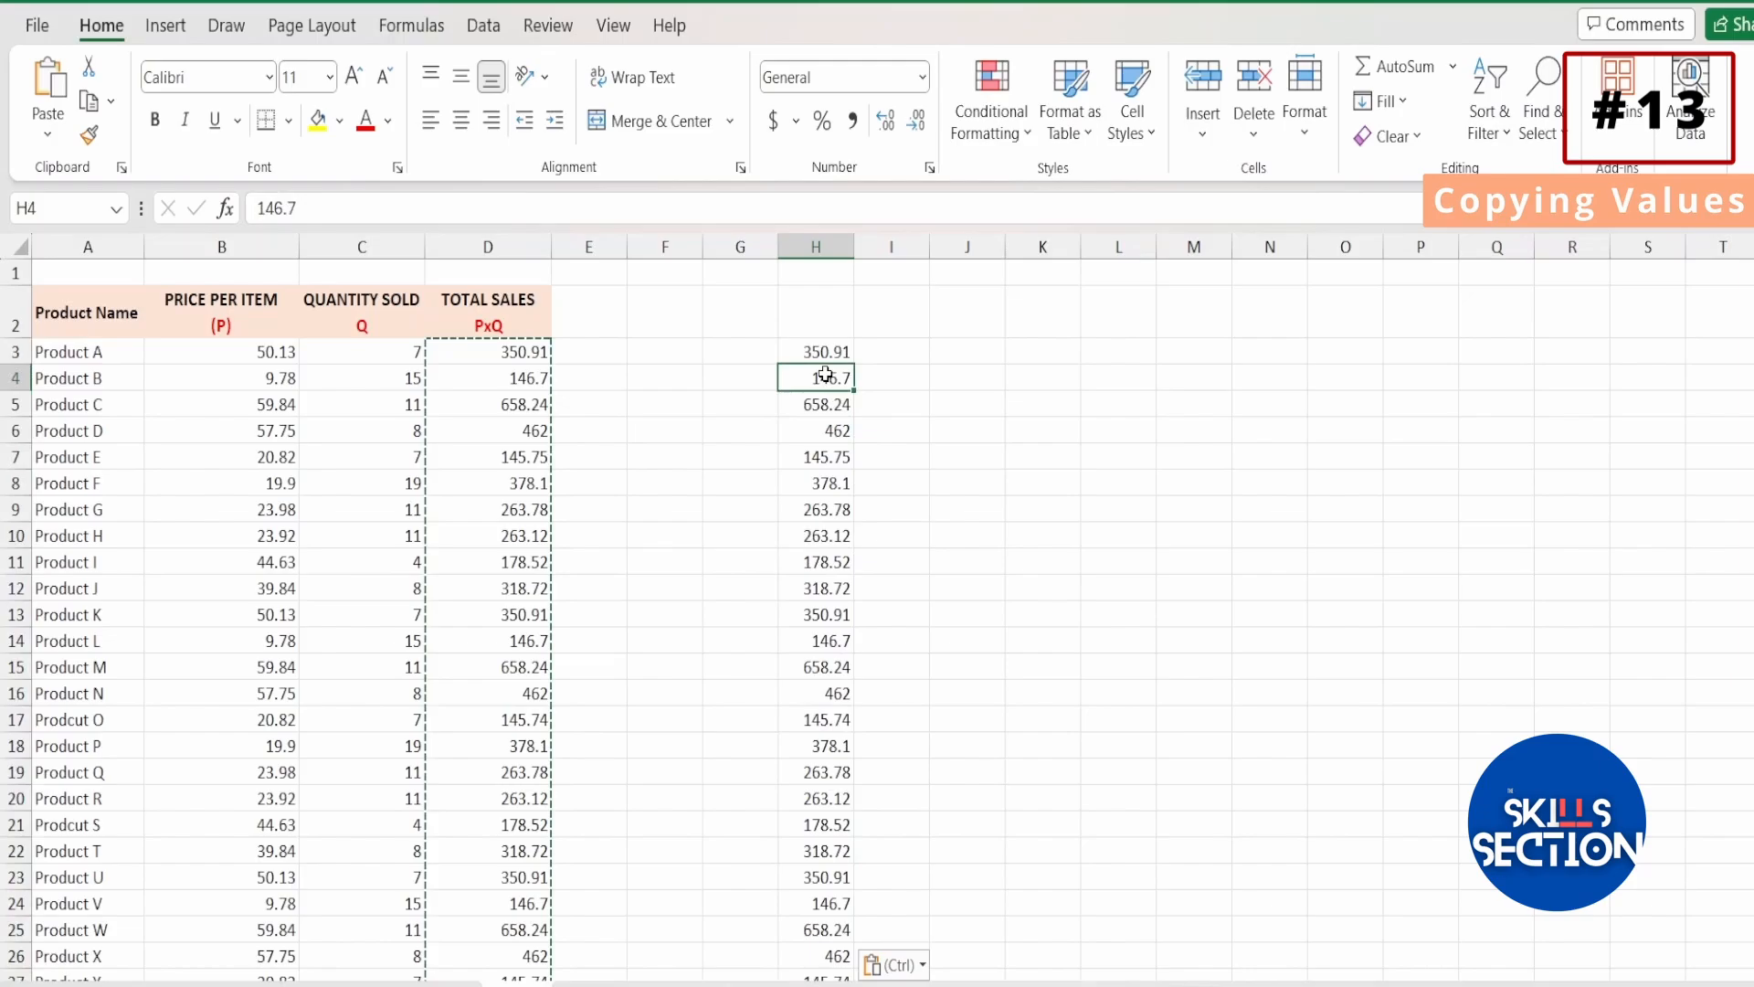
click(827, 457)
click(827, 587)
click(835, 693)
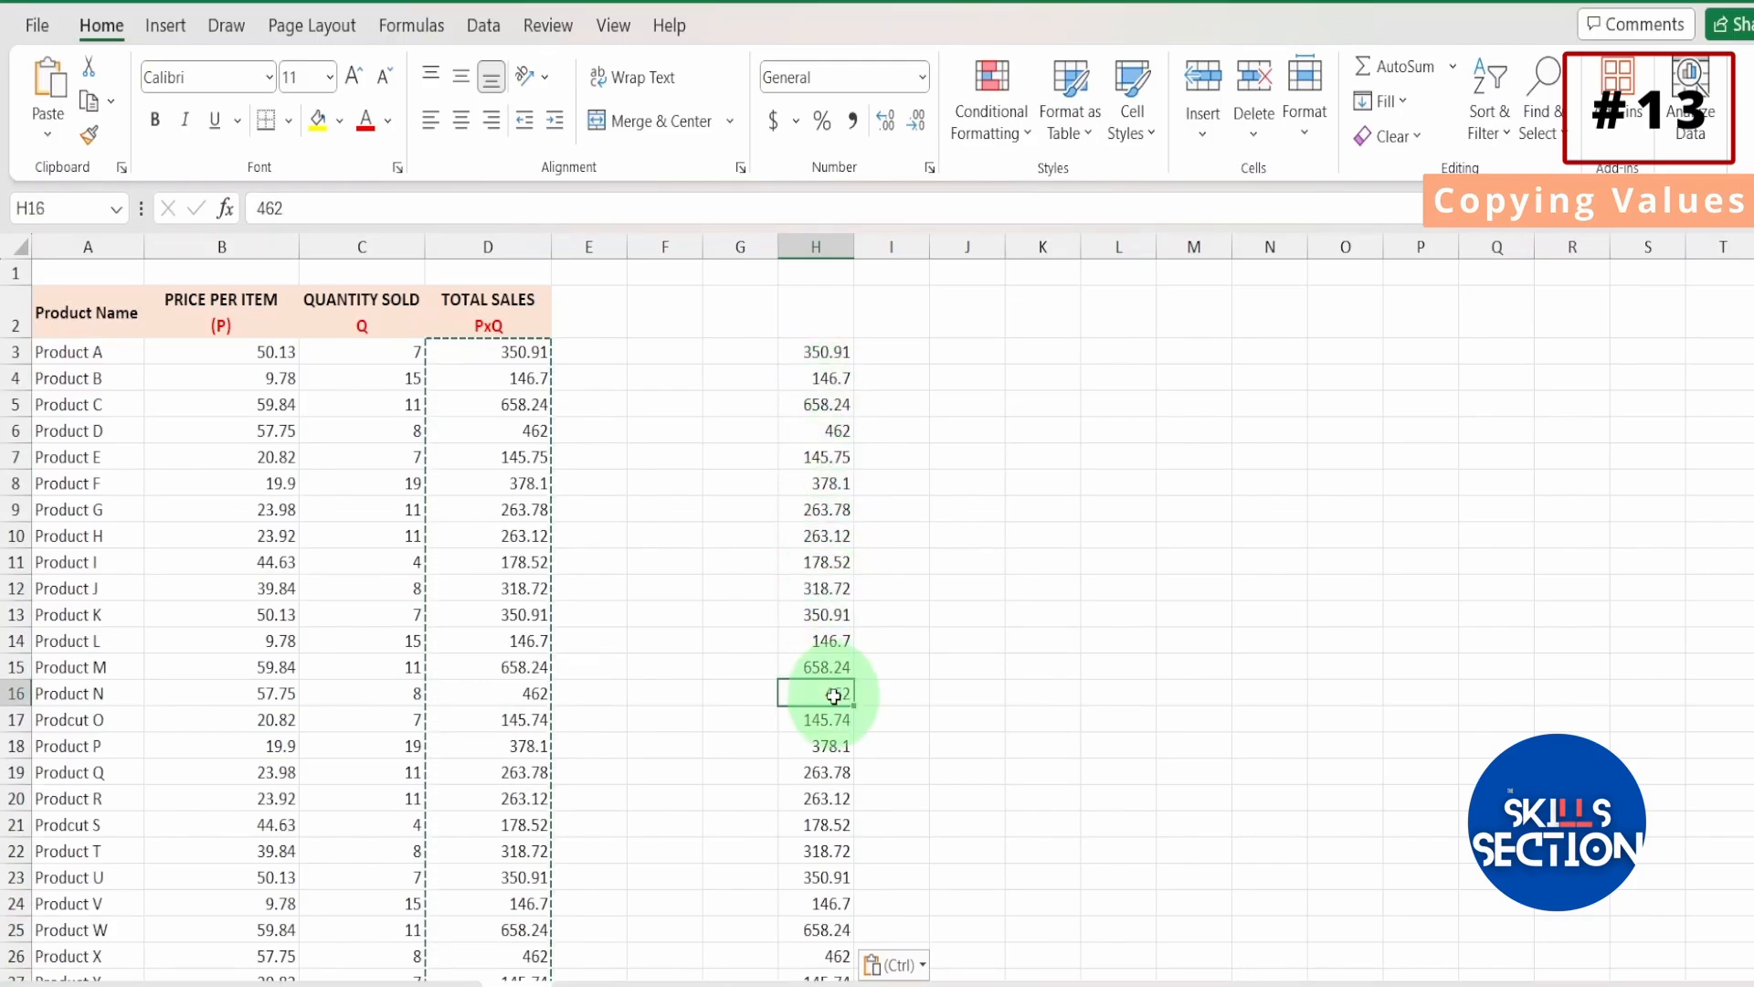
click(827, 454)
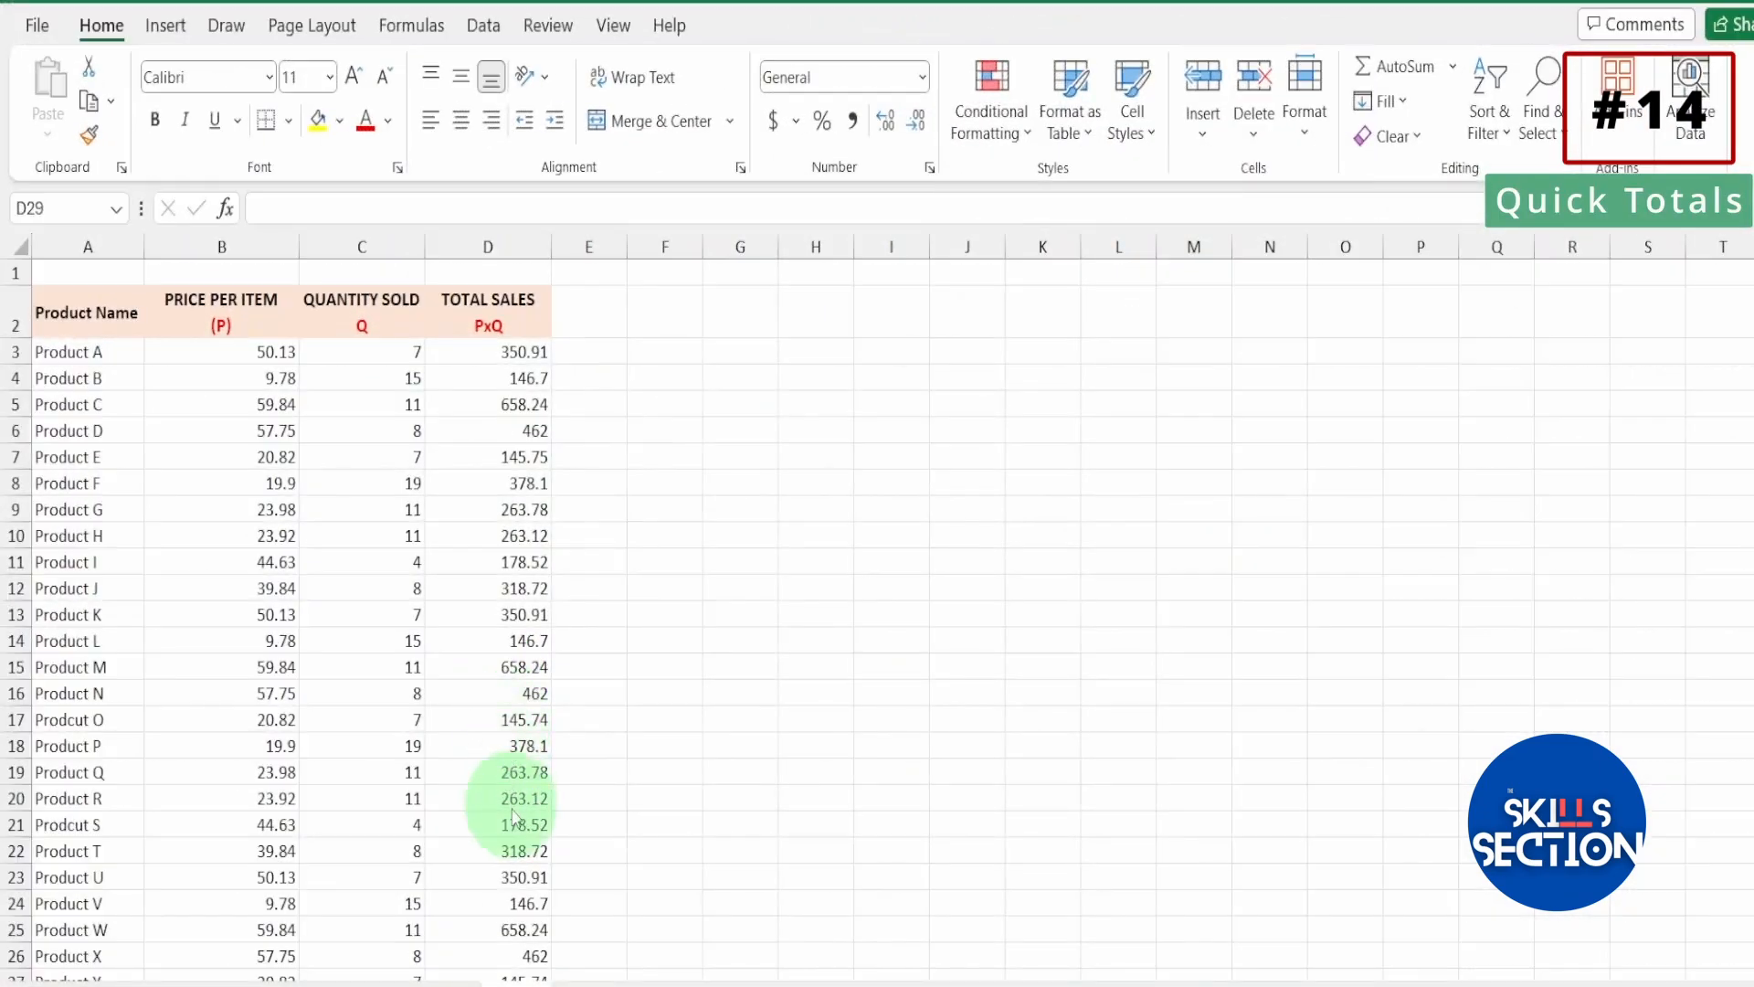
Total the Total Sales column in cell D29 with AutoSum over D3:D28, and select the total.
scroll(514, 815, down, 3)
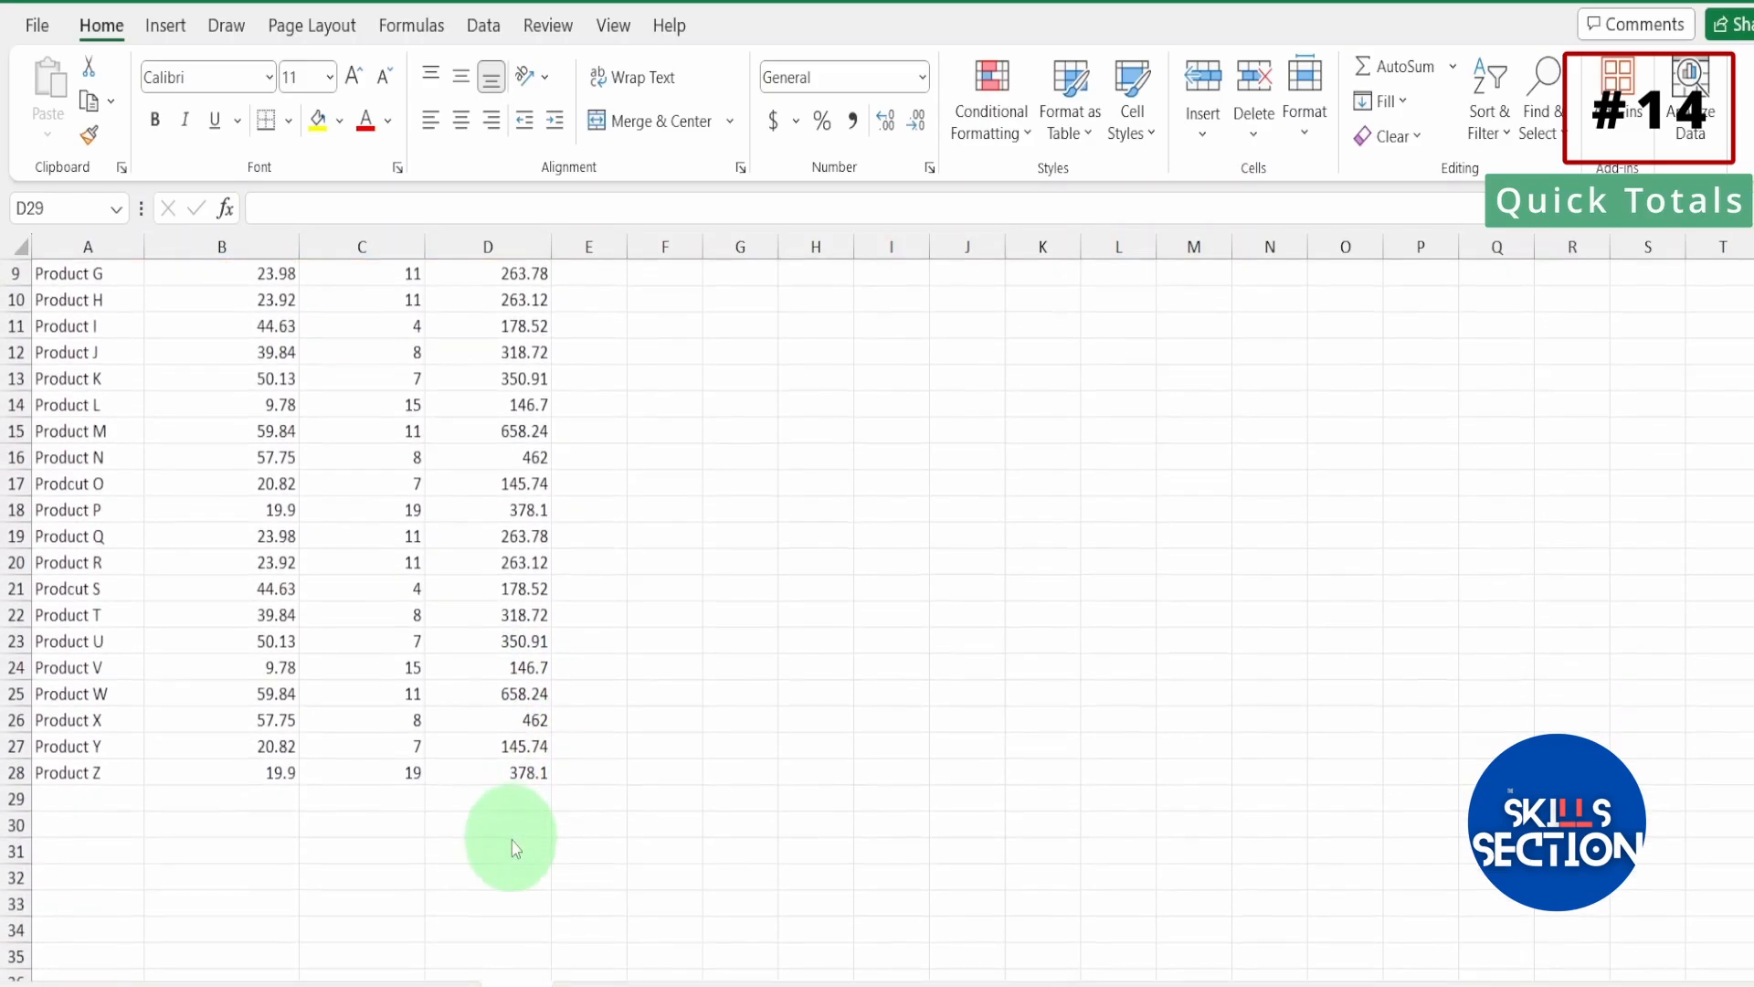
scroll(519, 813, up, 3)
scroll(519, 804, down, 2)
scroll(519, 731, up, 2)
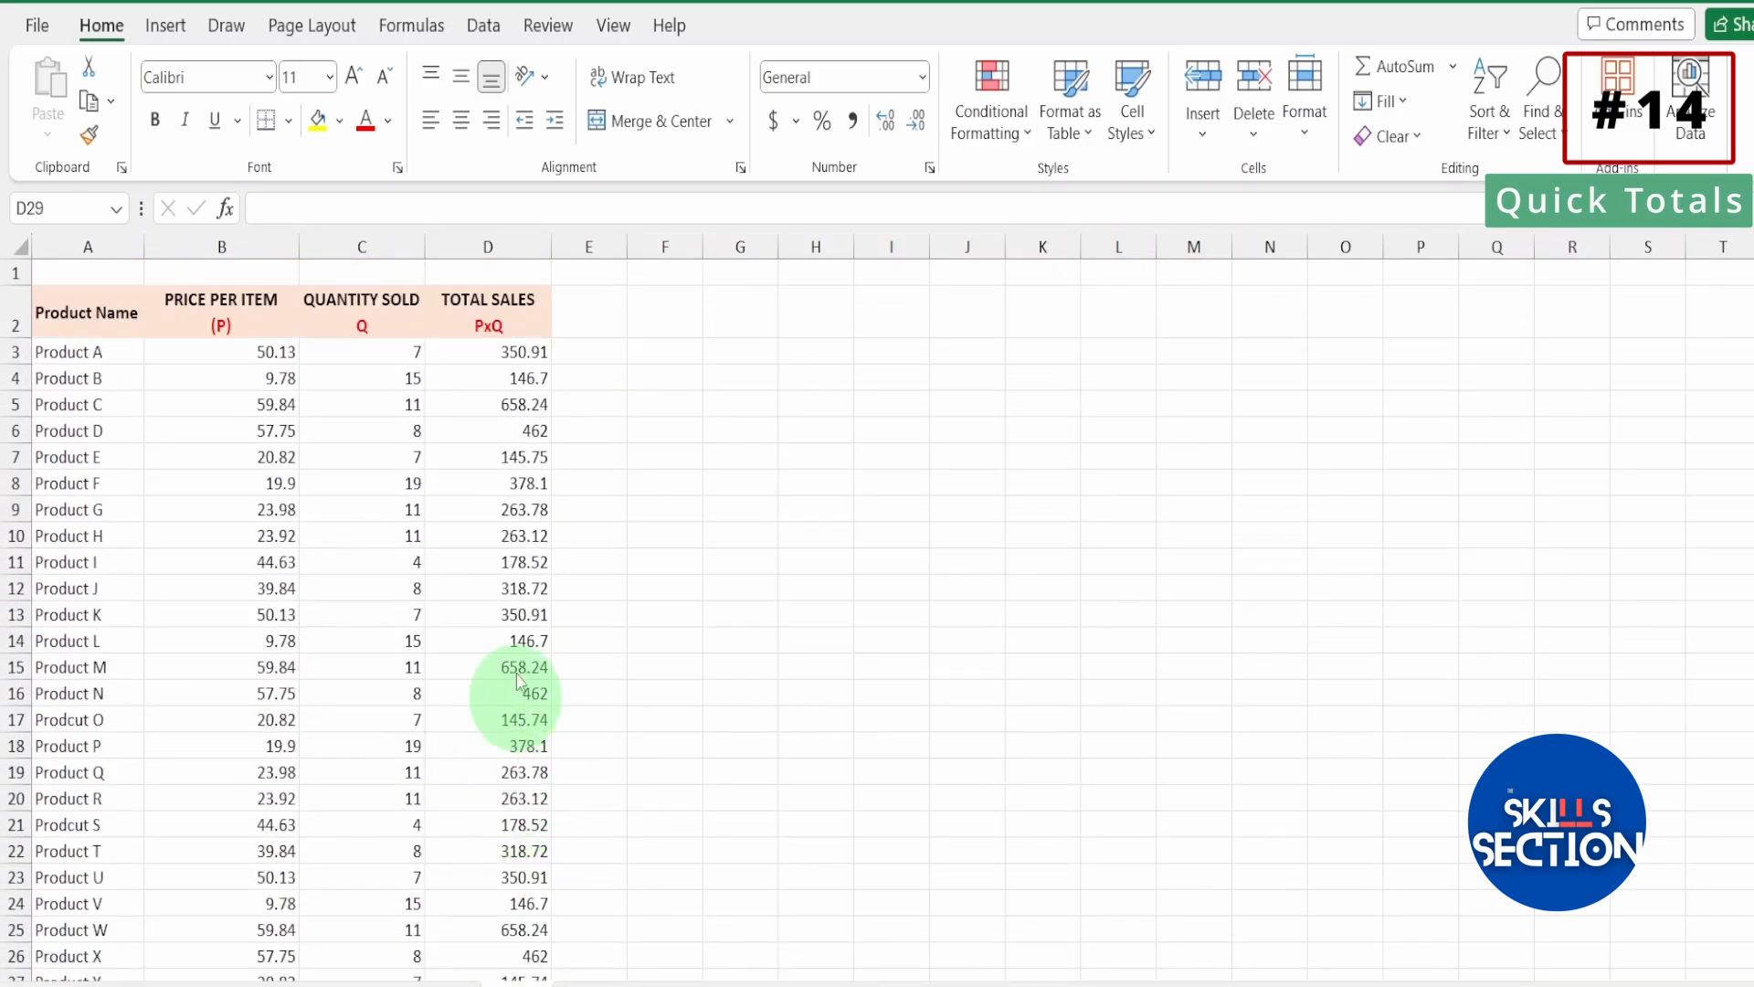
scroll(525, 630, down, 5)
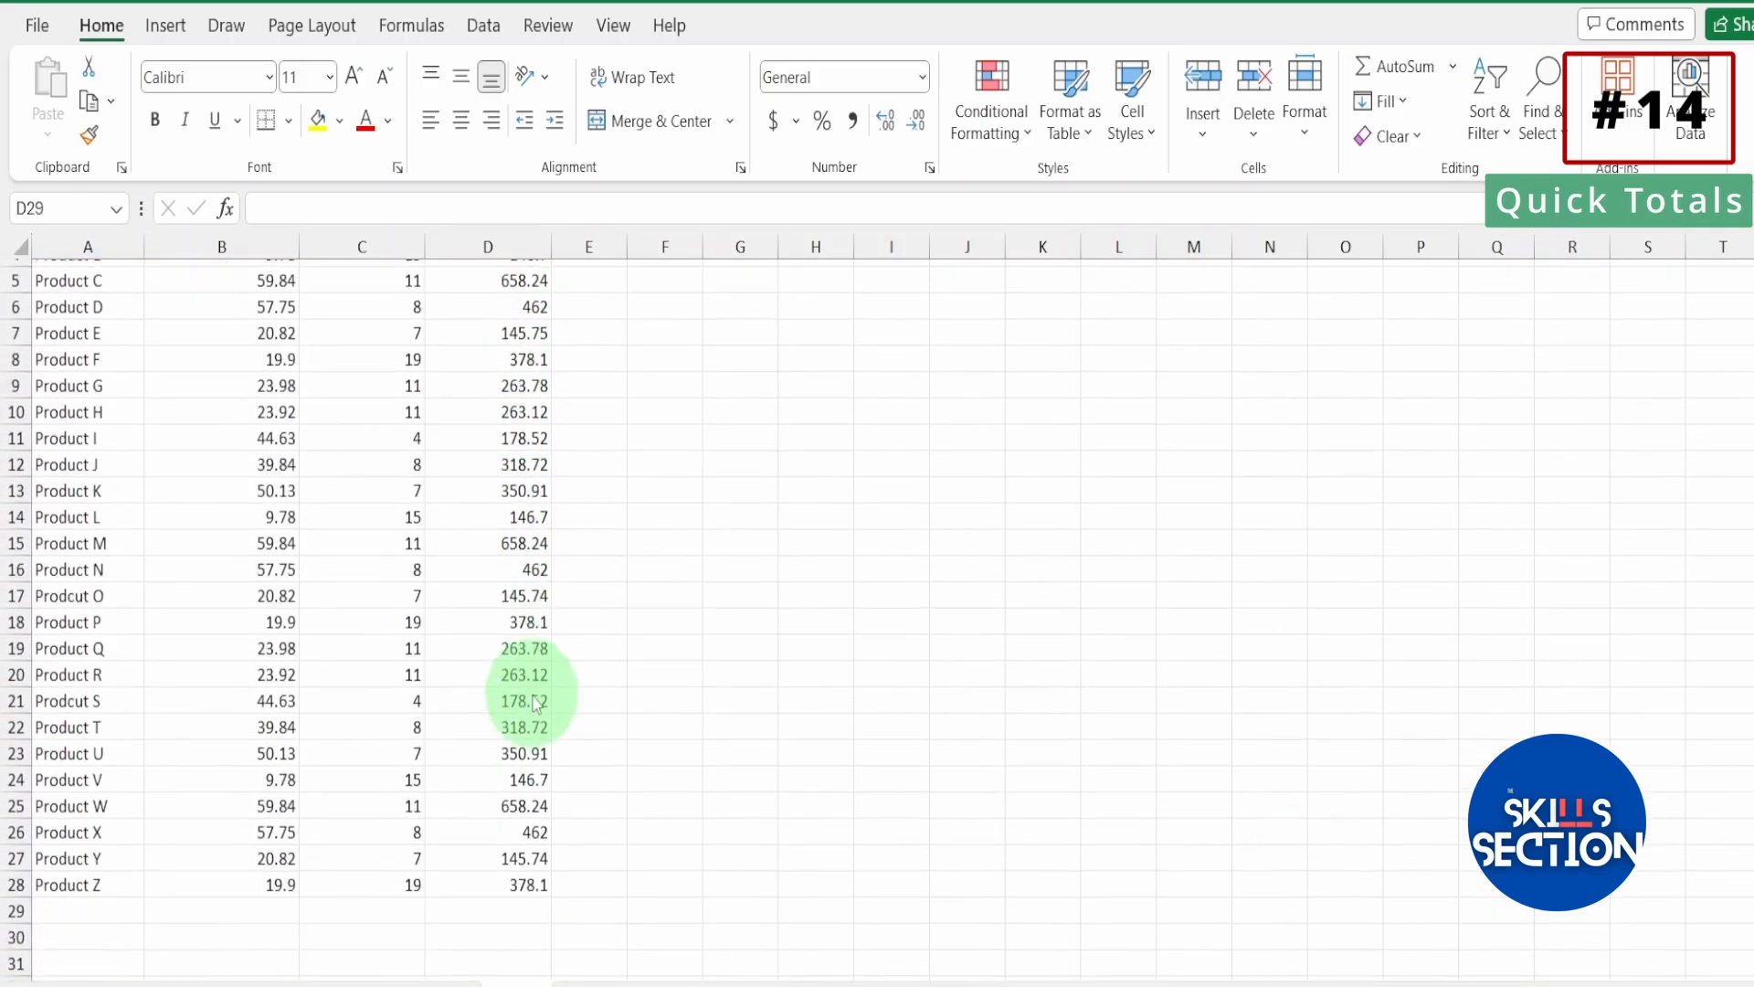
click(519, 642)
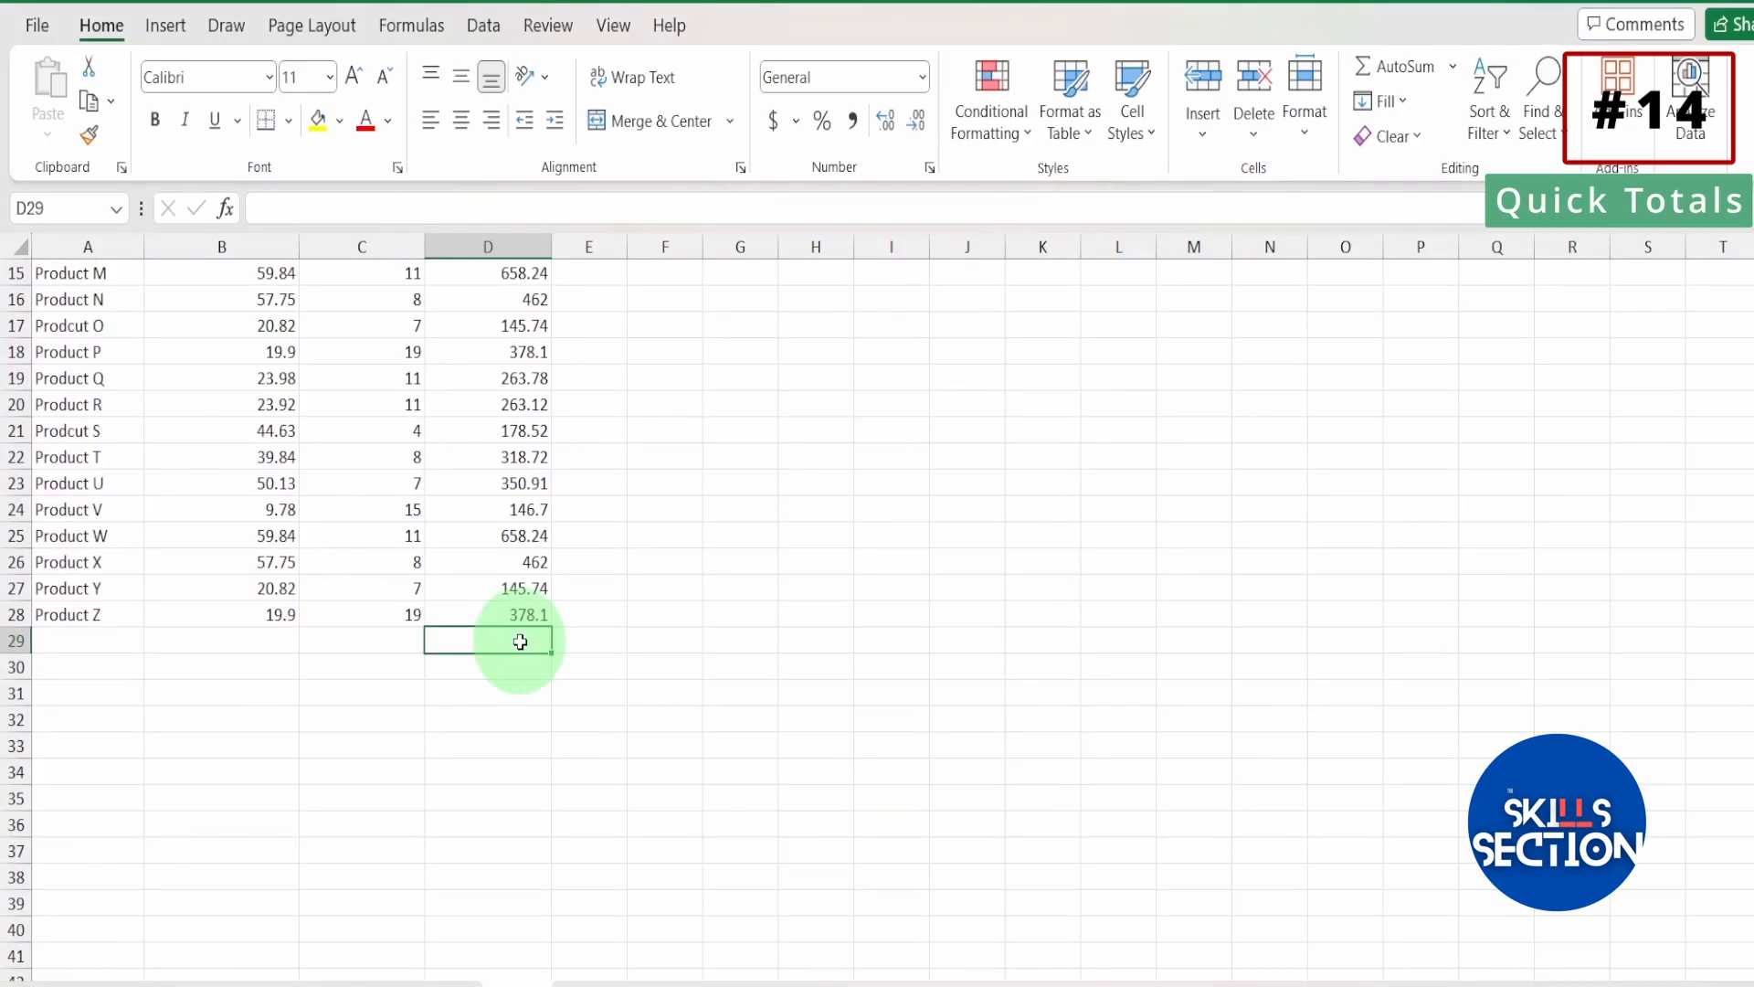
key(alt+equal)
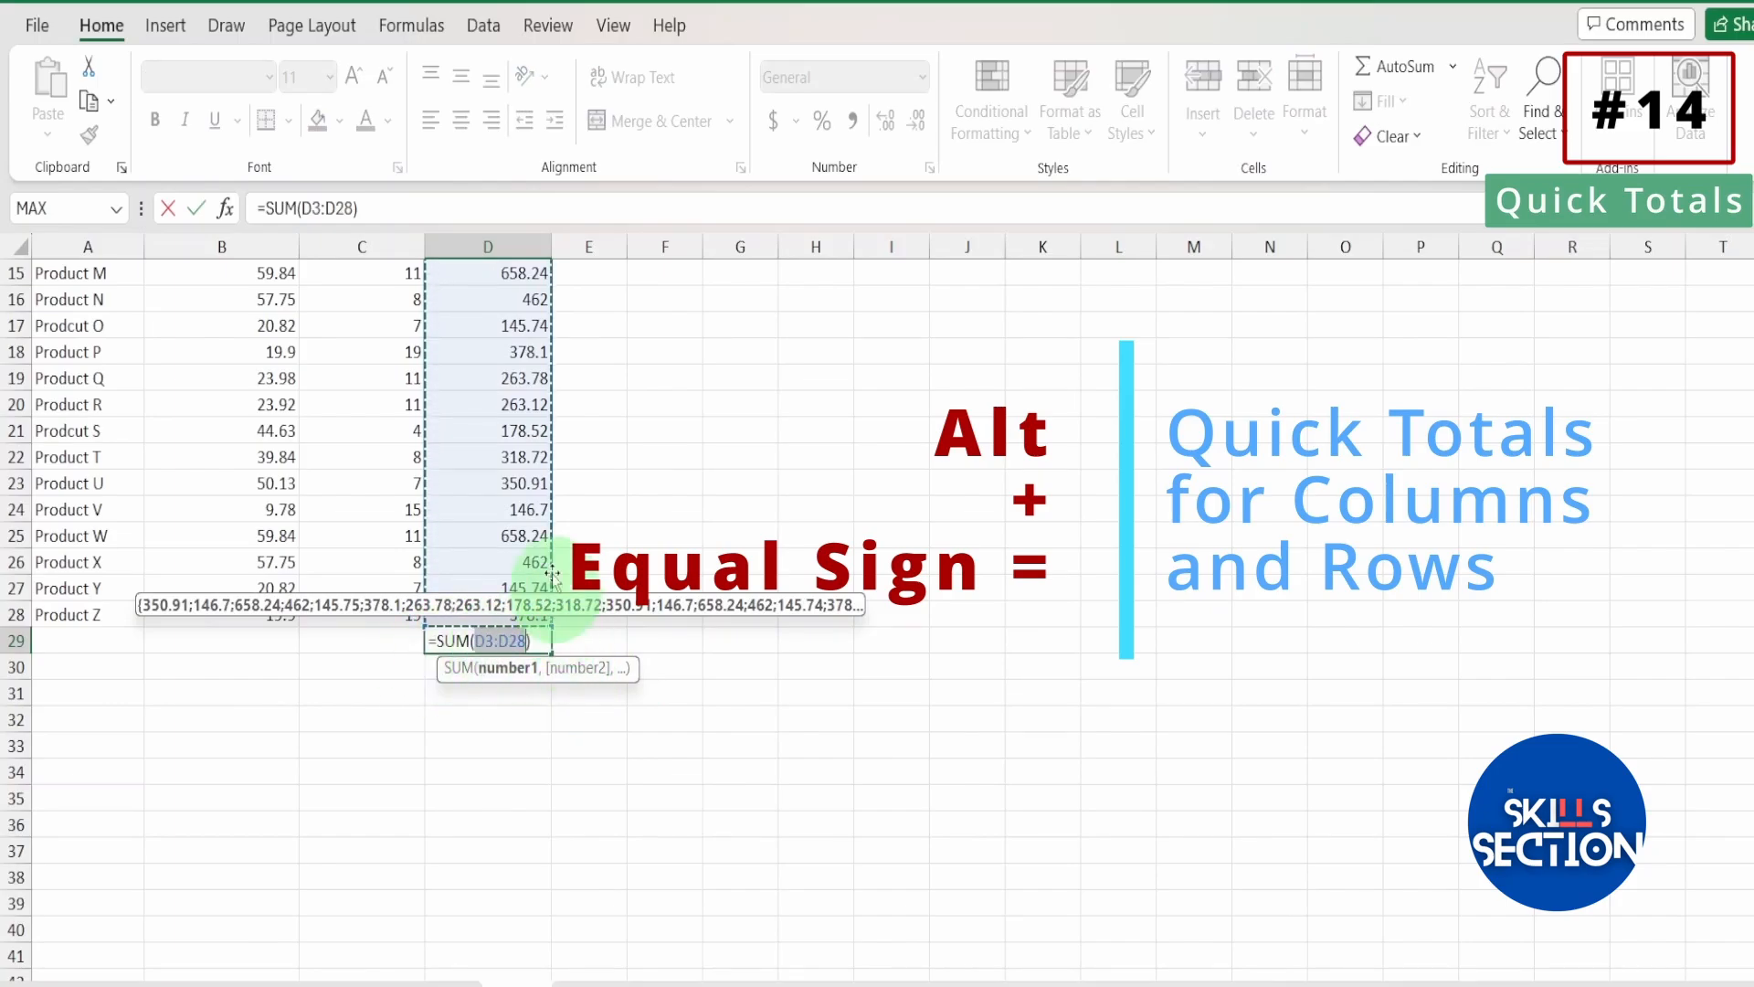
scroll(475, 384, up, 5)
scroll(498, 411, down, 2)
scroll(498, 411, down, 1)
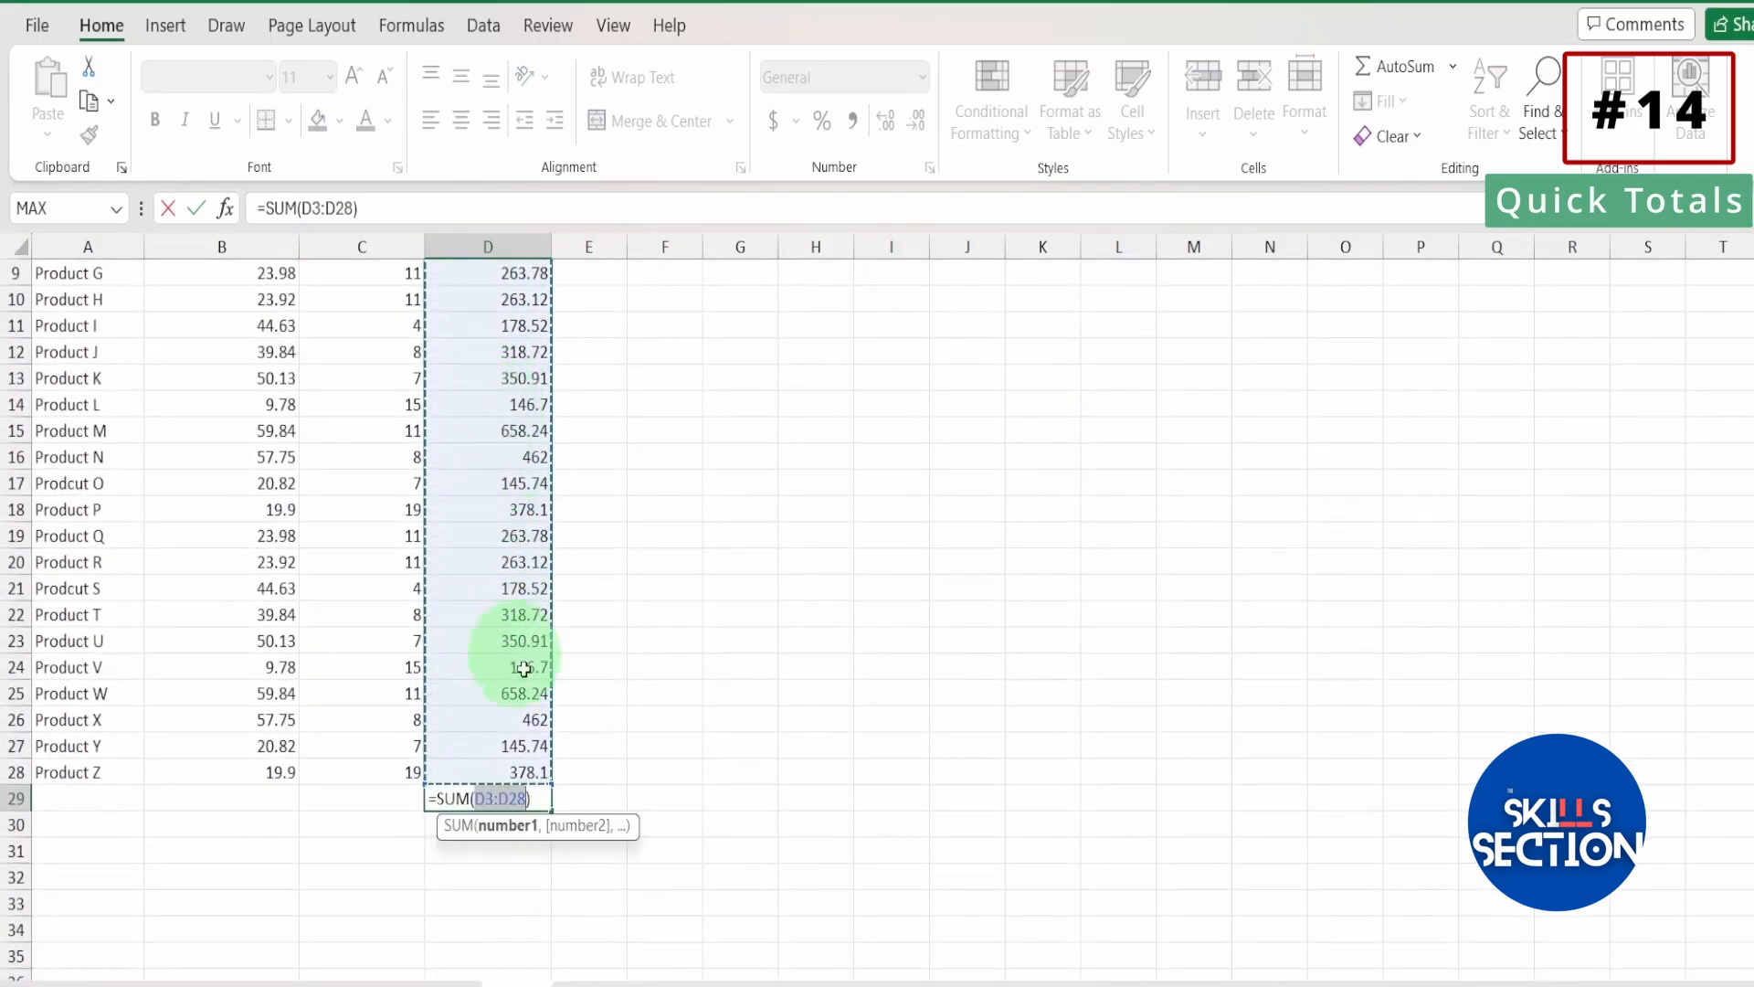
key(Return)
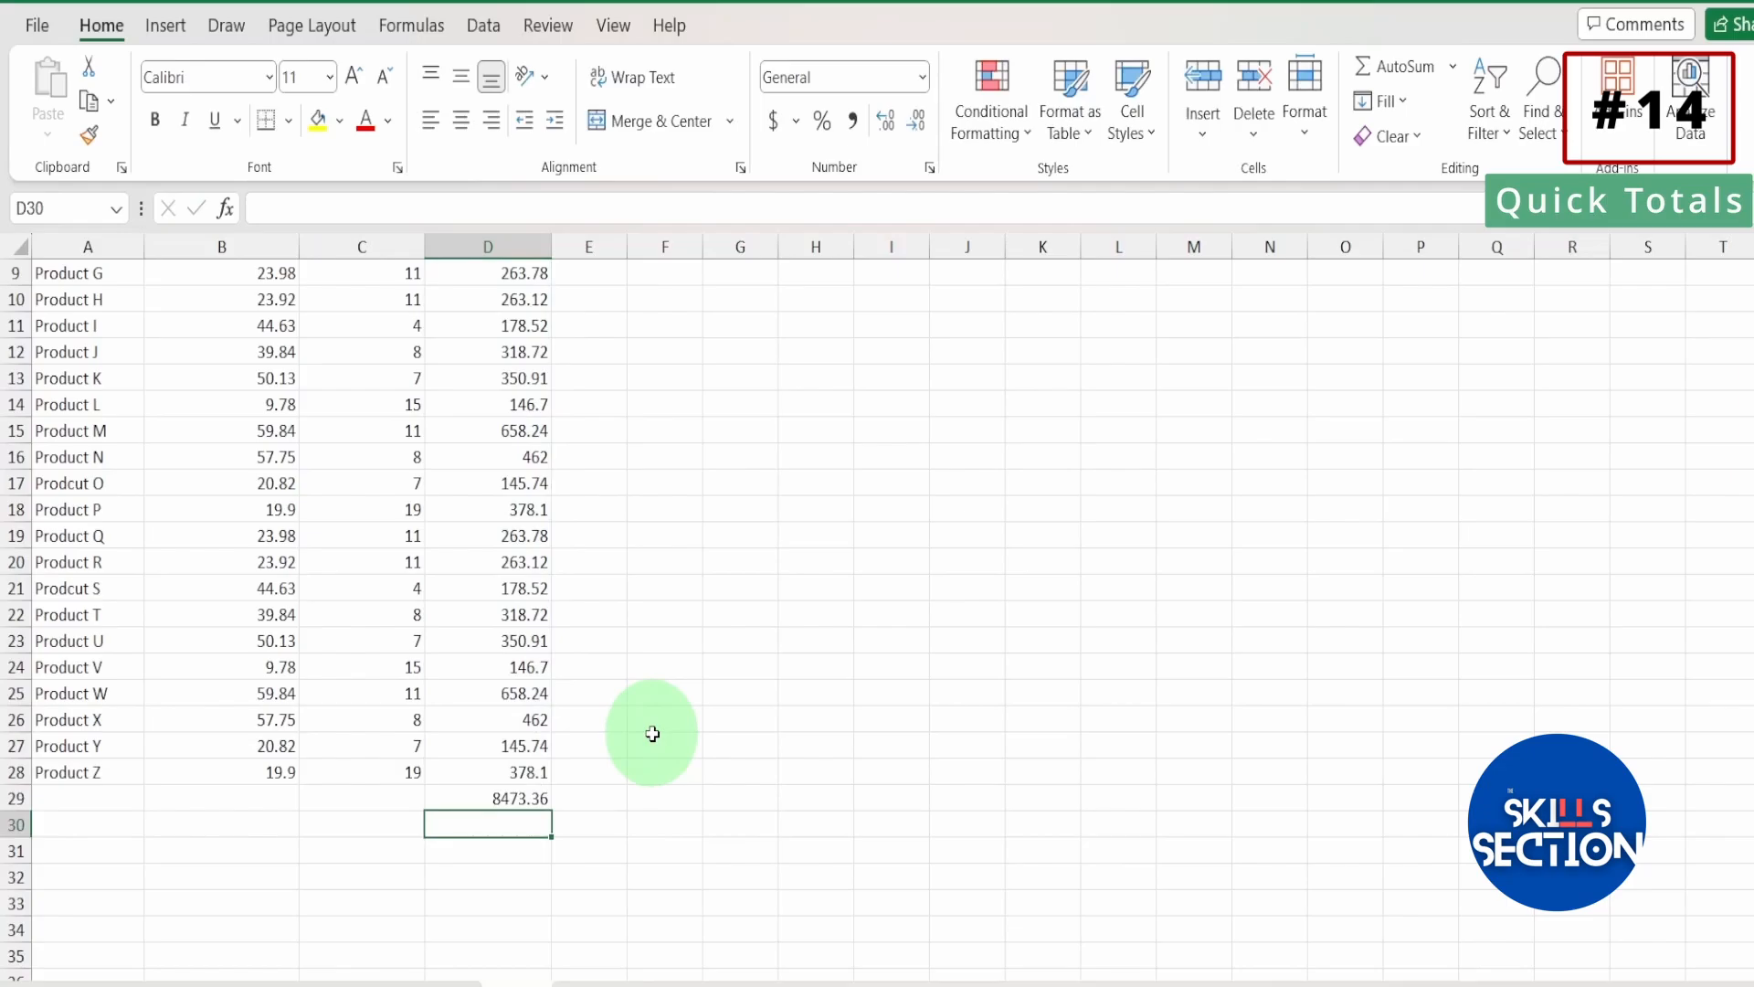
click(531, 800)
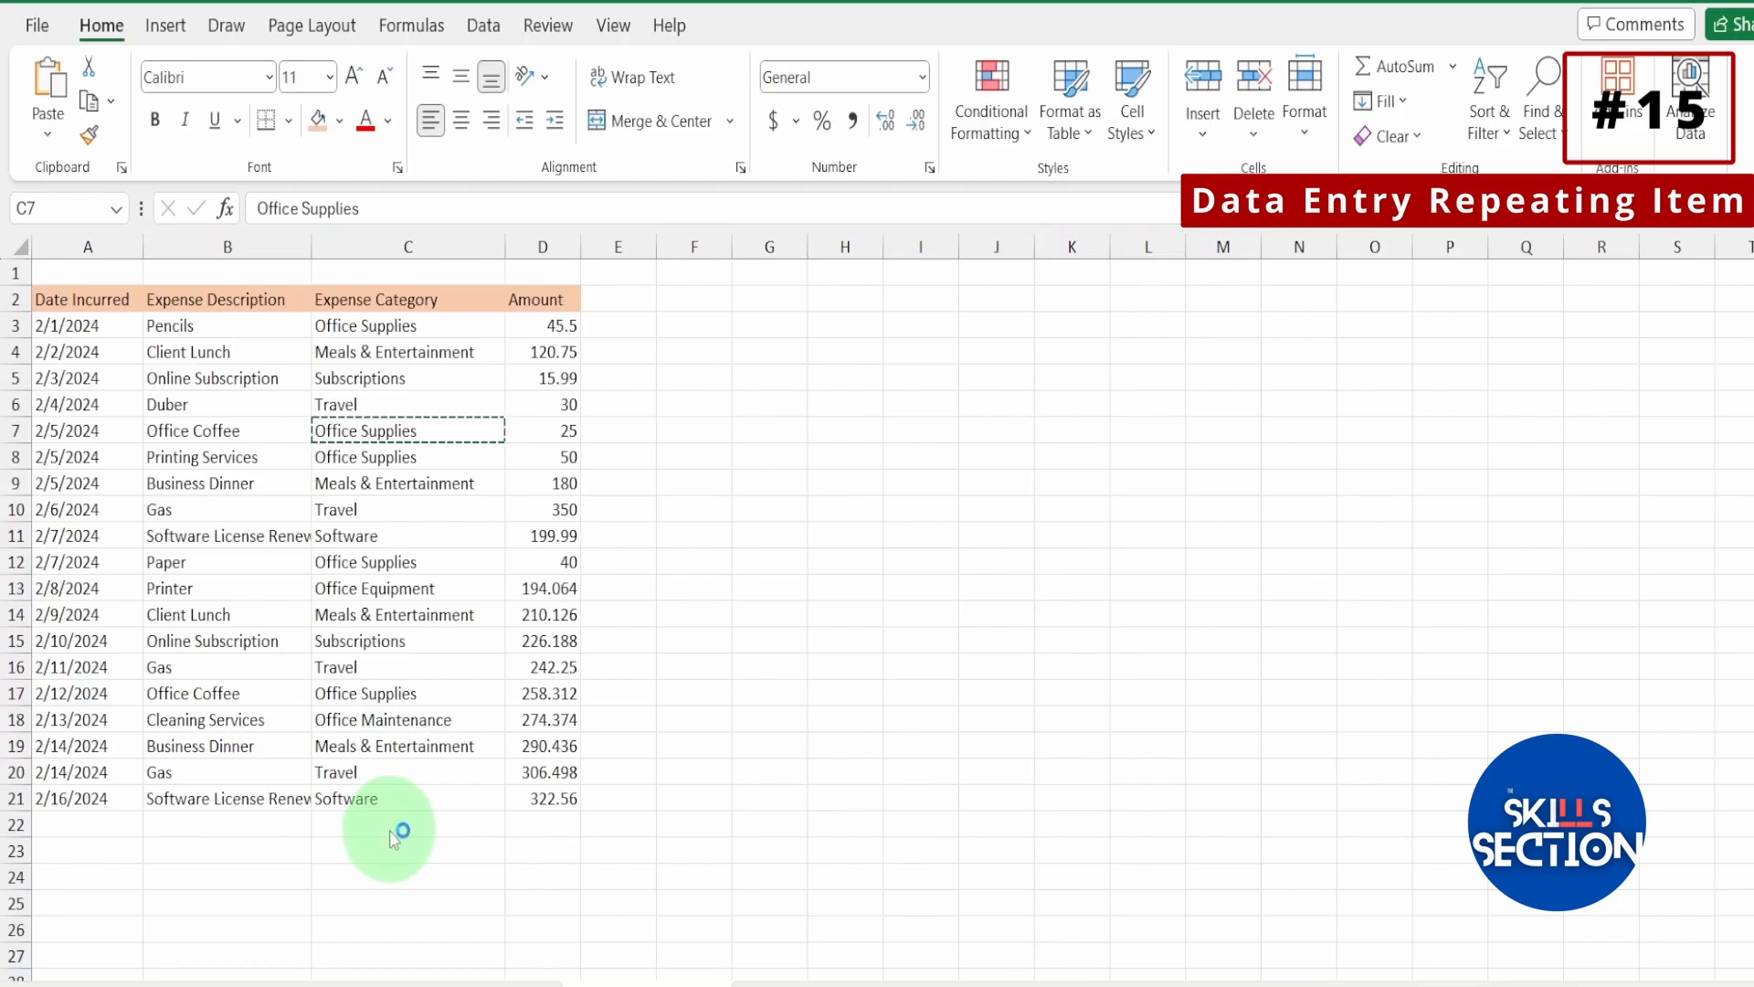
On the expense sheet, paste the copied Office Supplies category into cell C22 and end the copy mode.
click(388, 824)
text(Office Supplies)
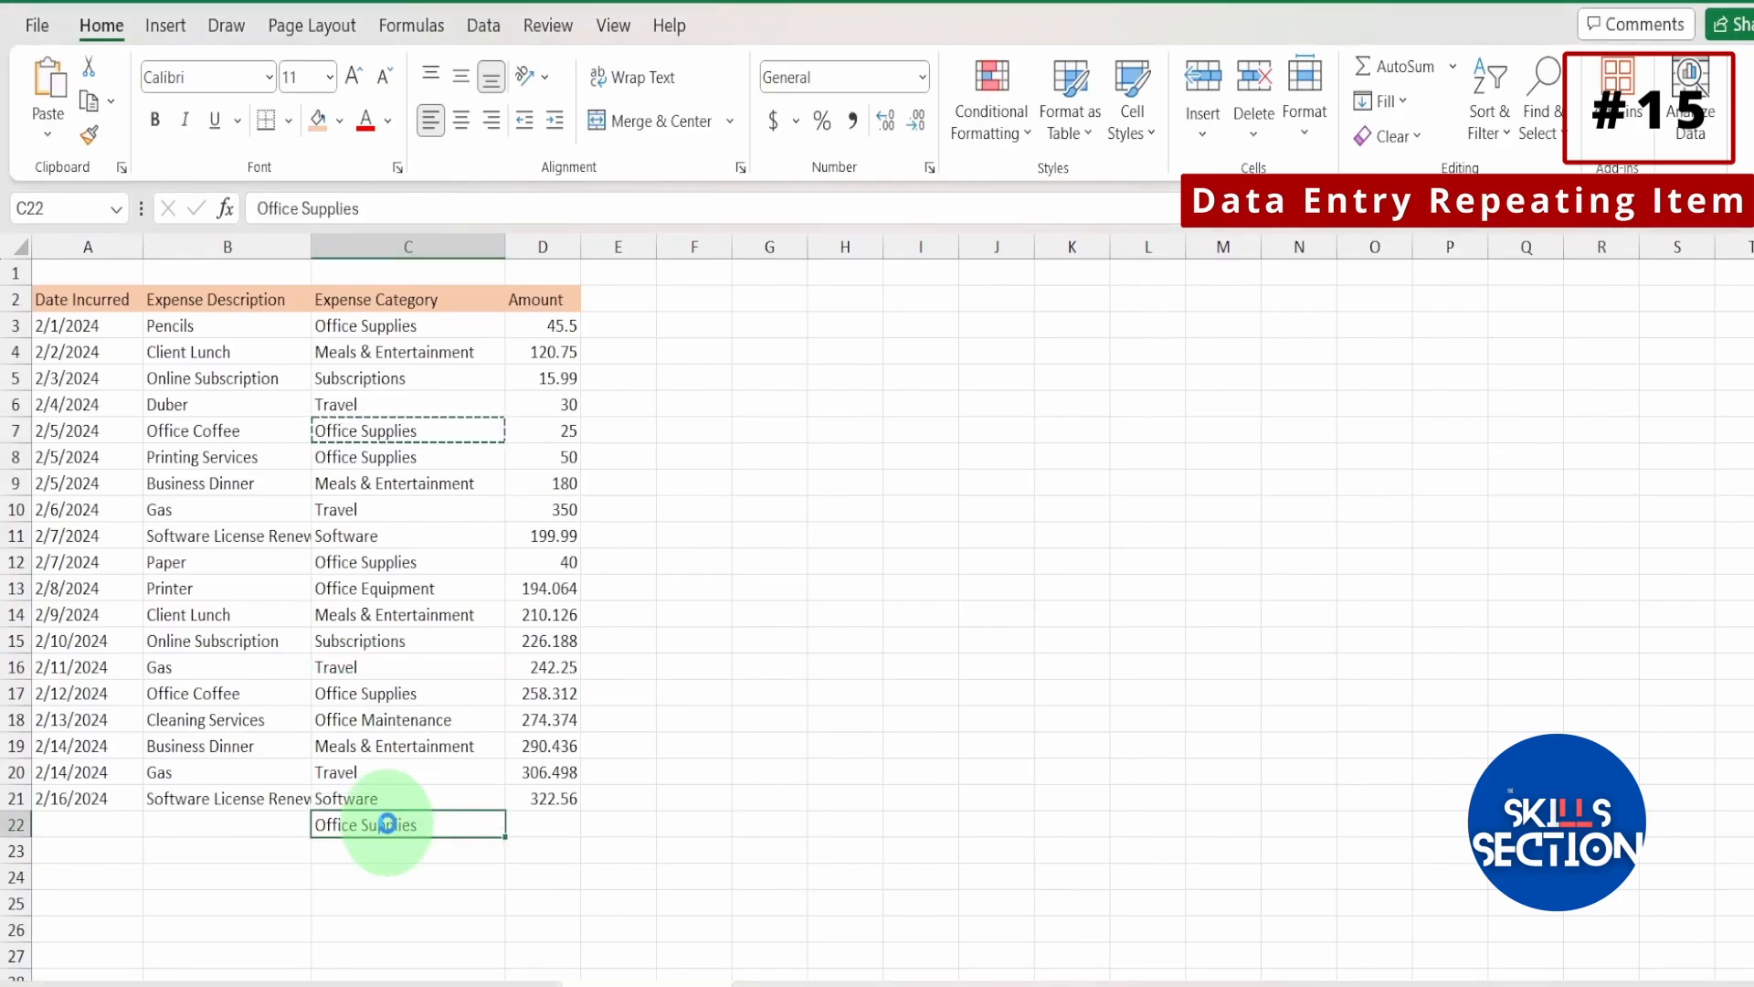
key(Escape)
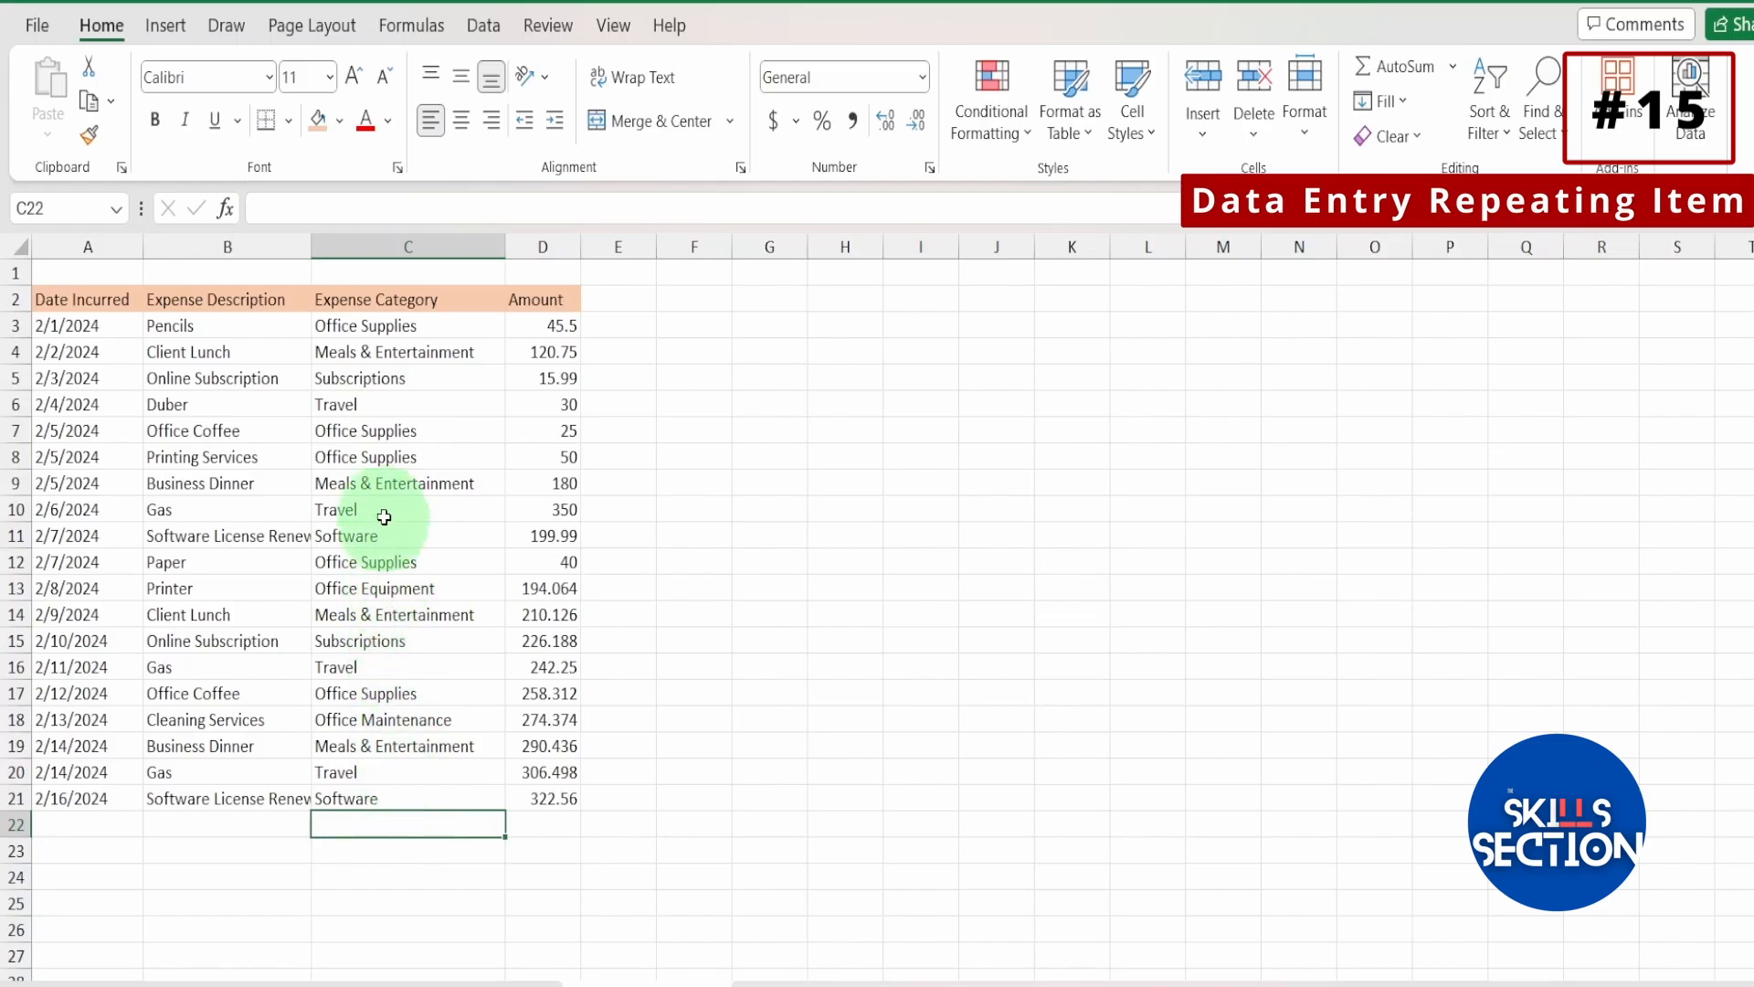
Open the pick list of existing Expense Category entries for the empty cell C22.
click(386, 457)
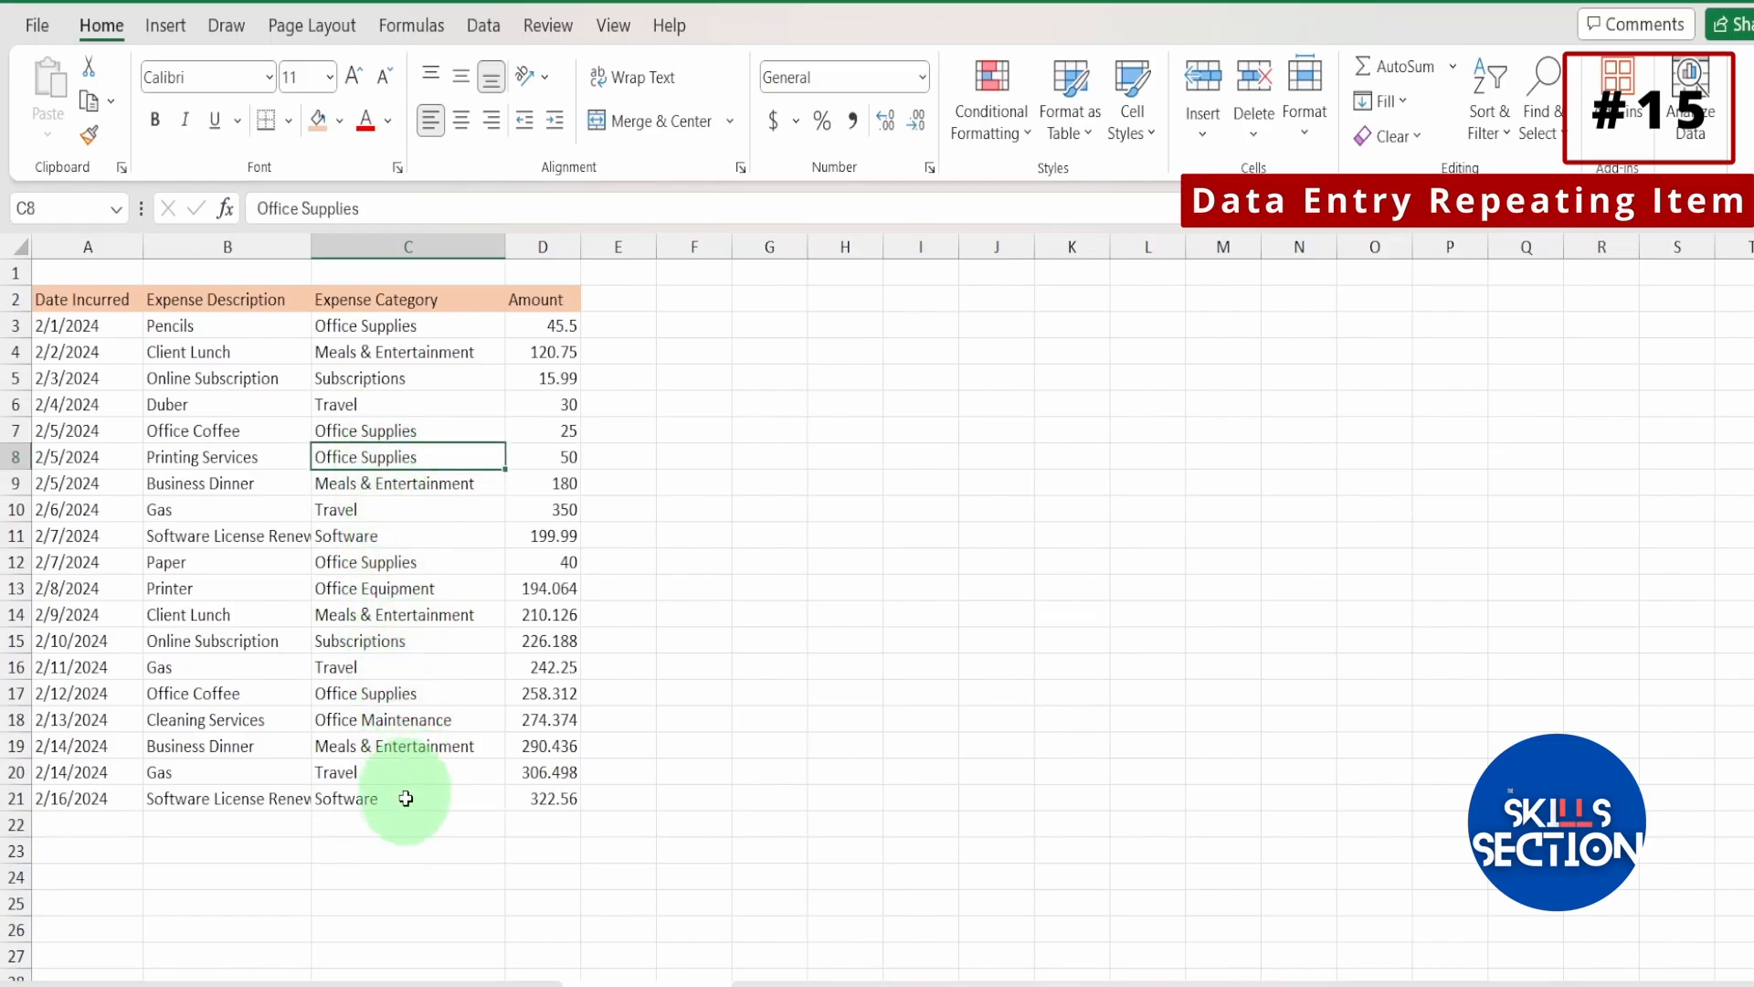
click(408, 822)
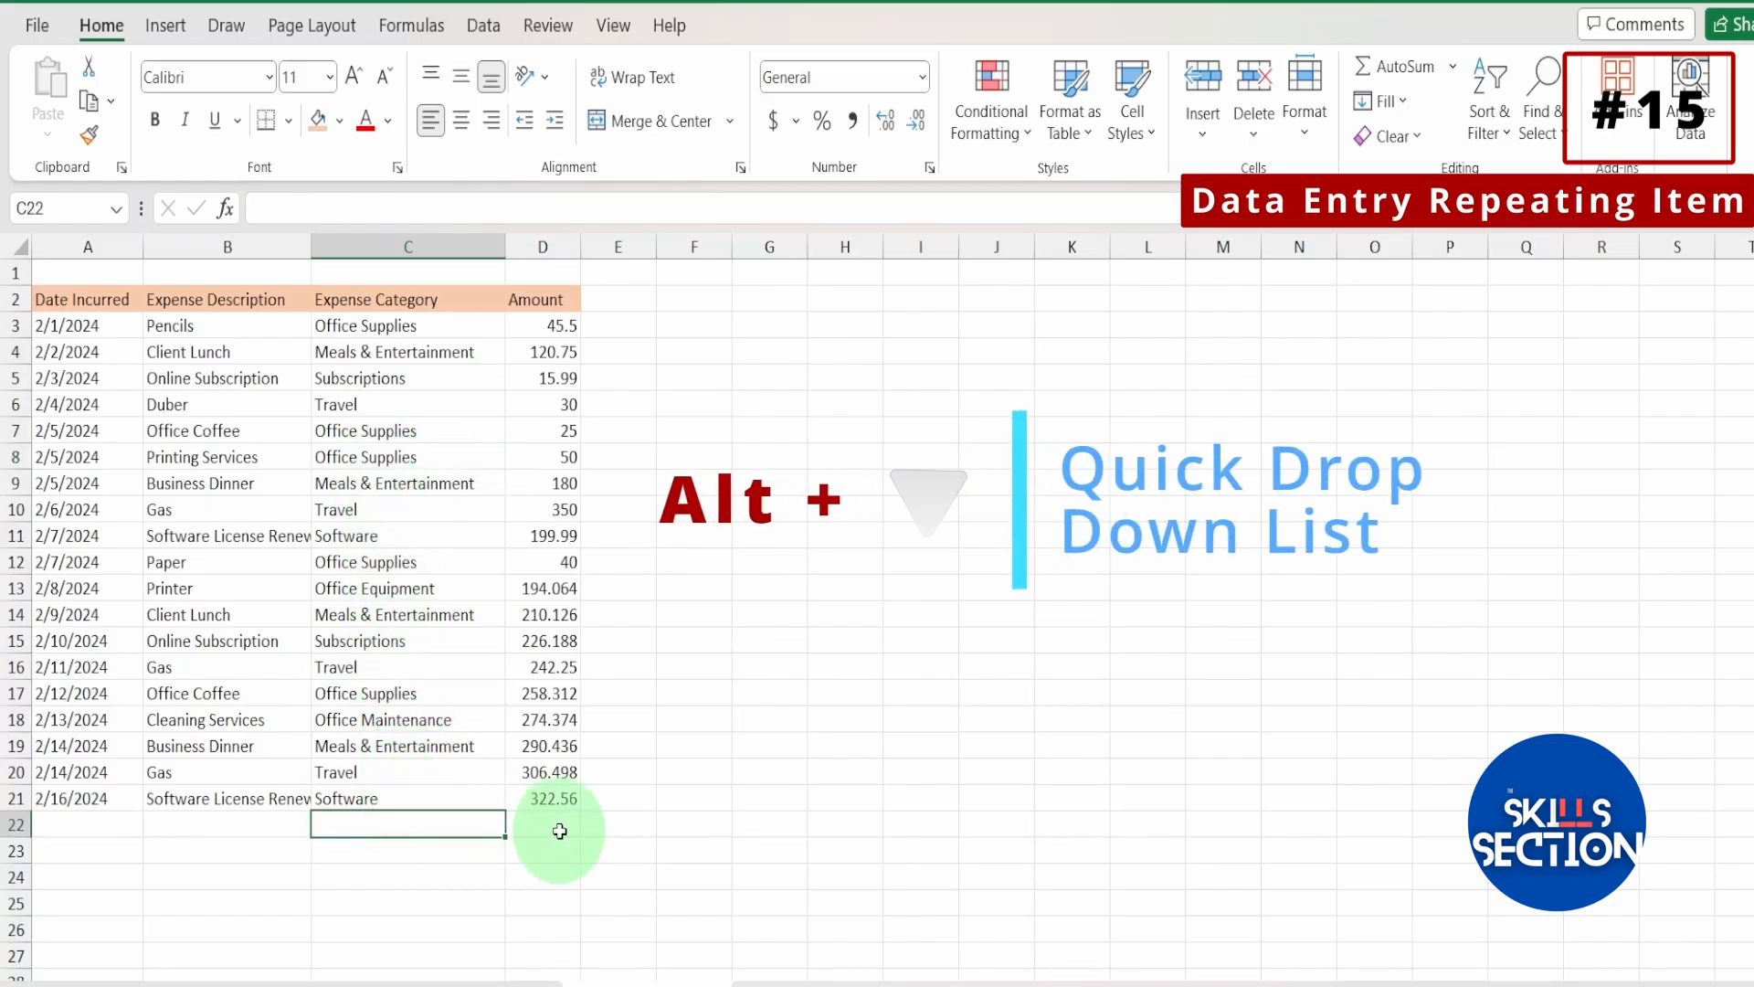
key(alt+Down)
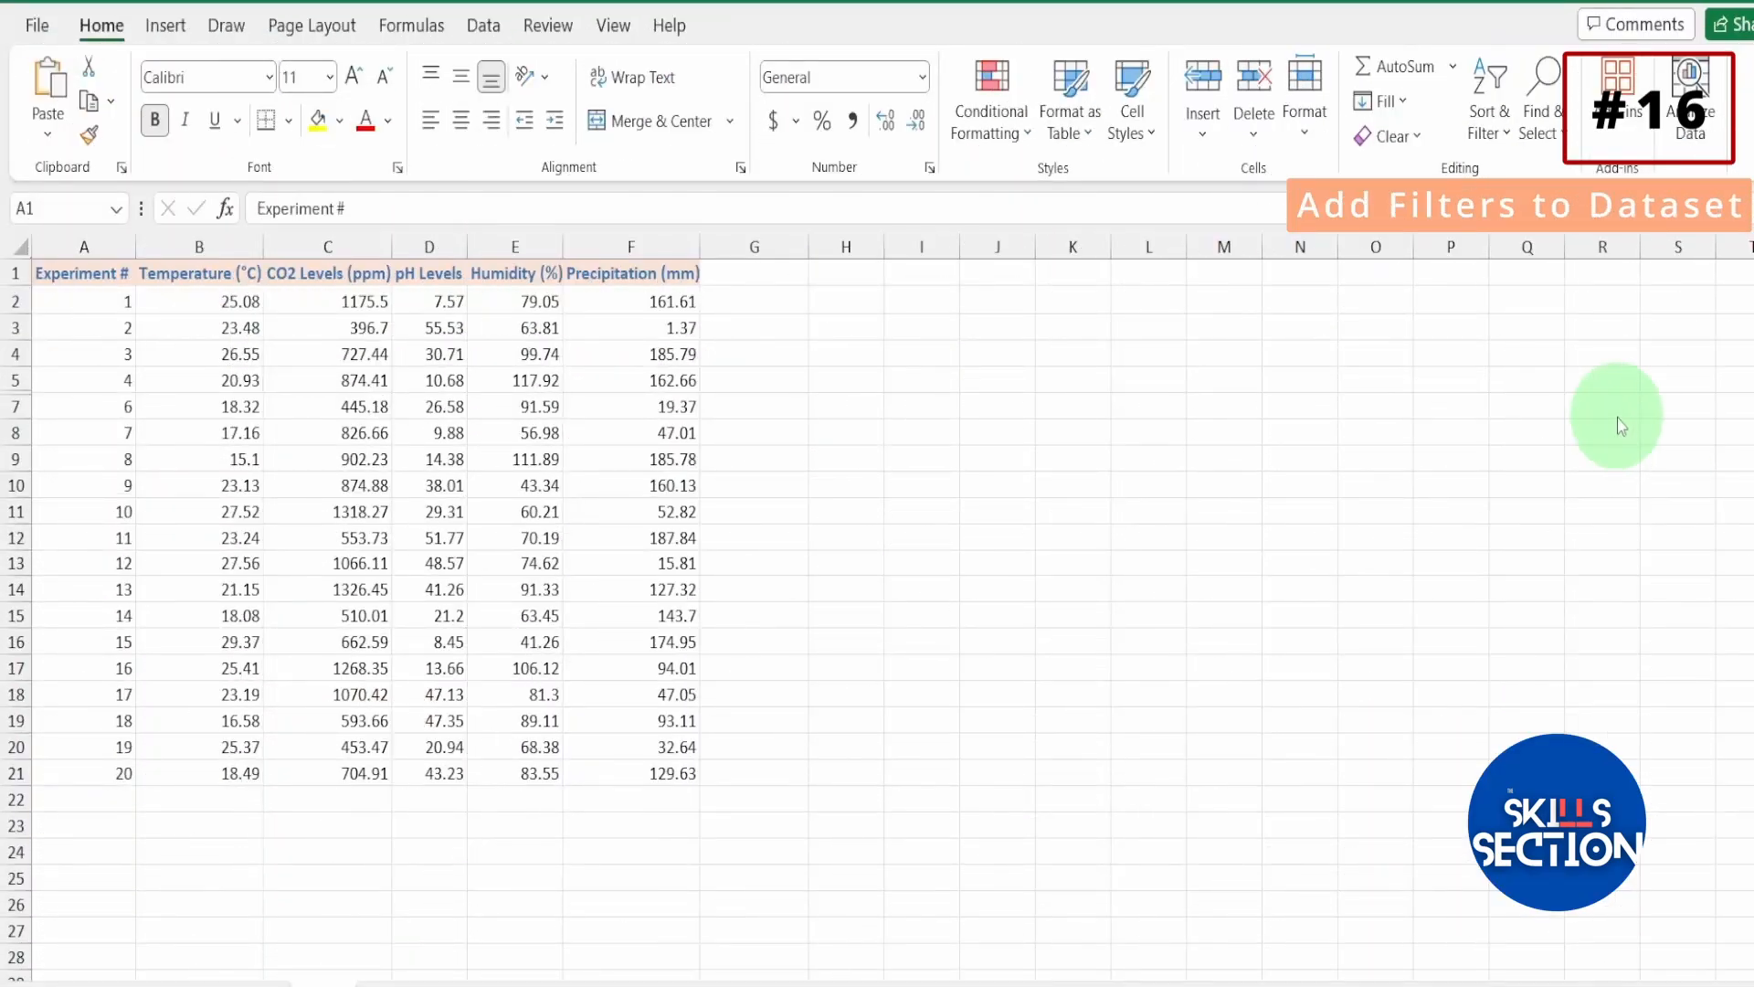
Add filters to the experiment dataset's header row, and view the Experiment # filter options without applying any.
click(88, 308)
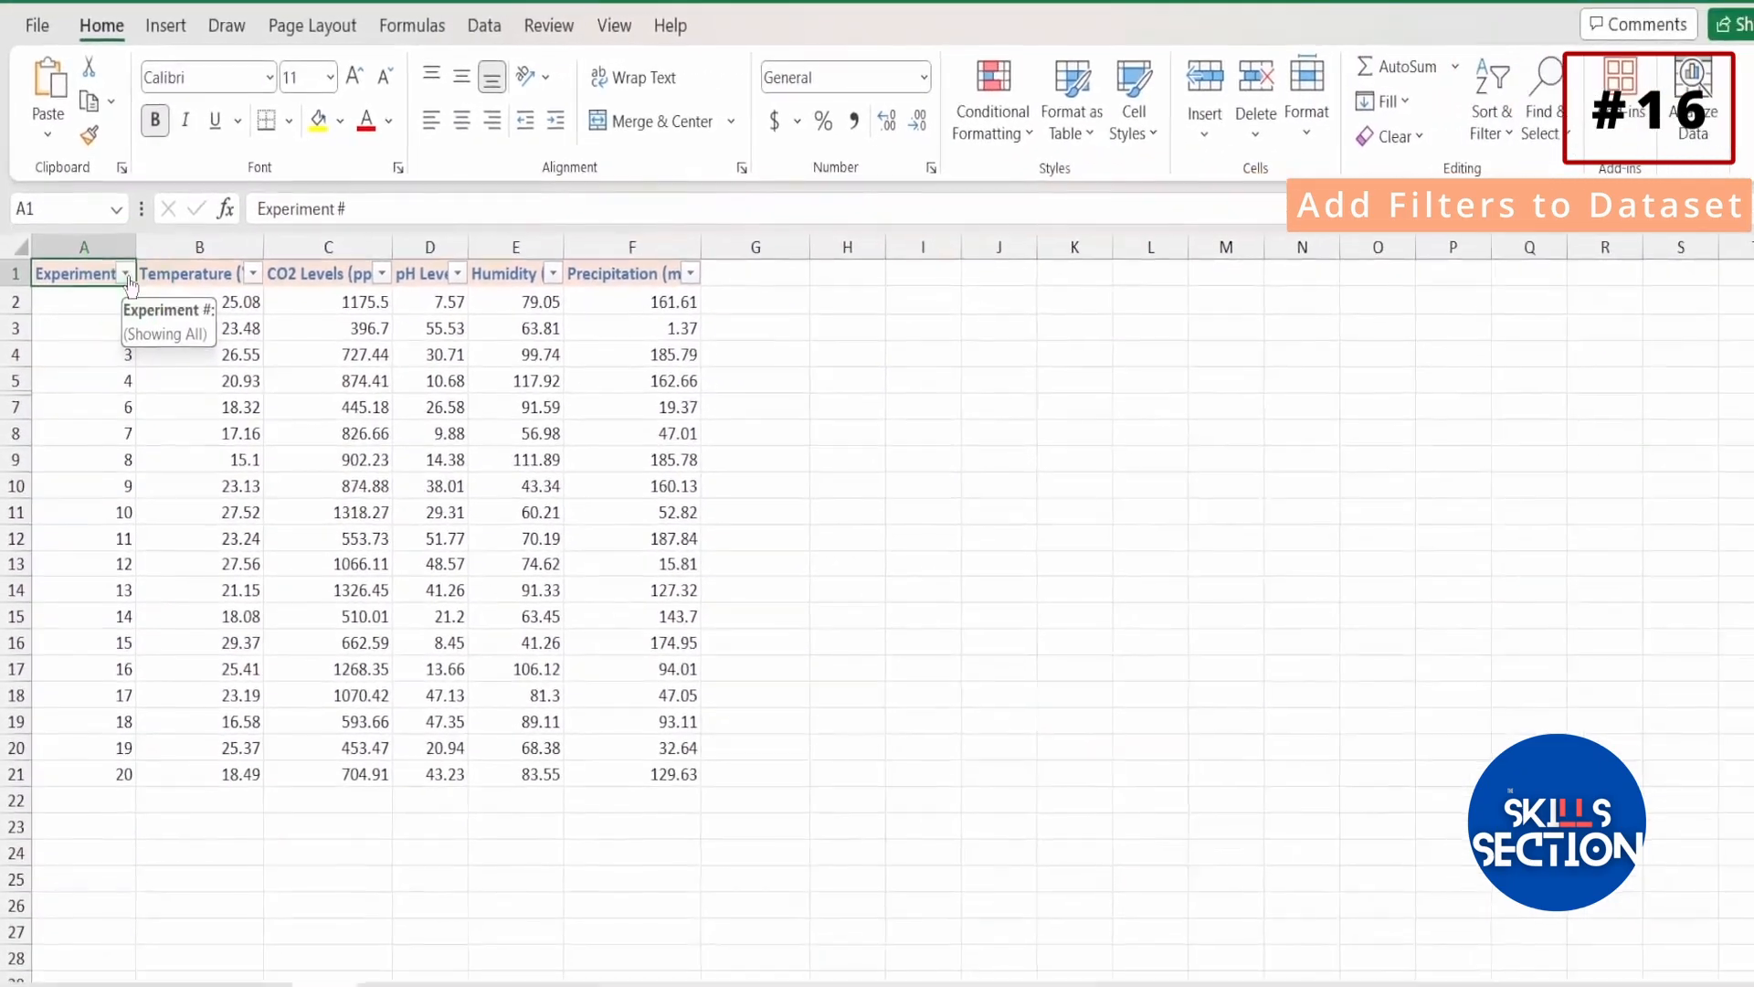
click(125, 274)
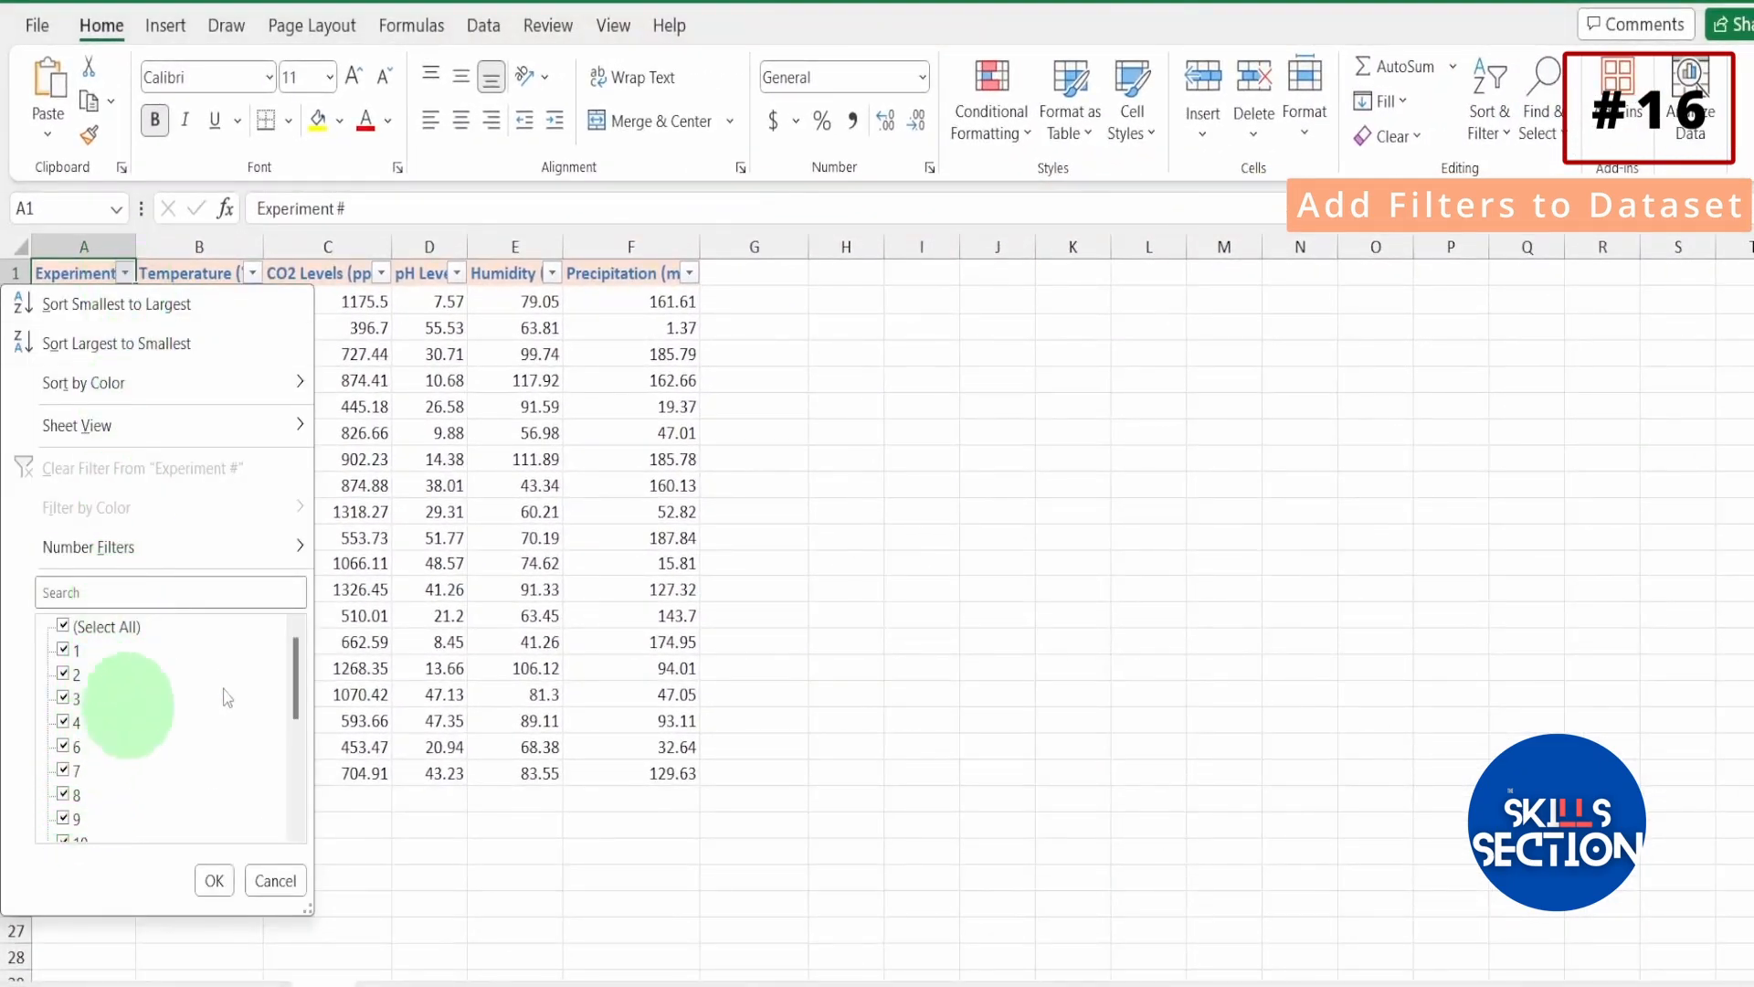
click(274, 881)
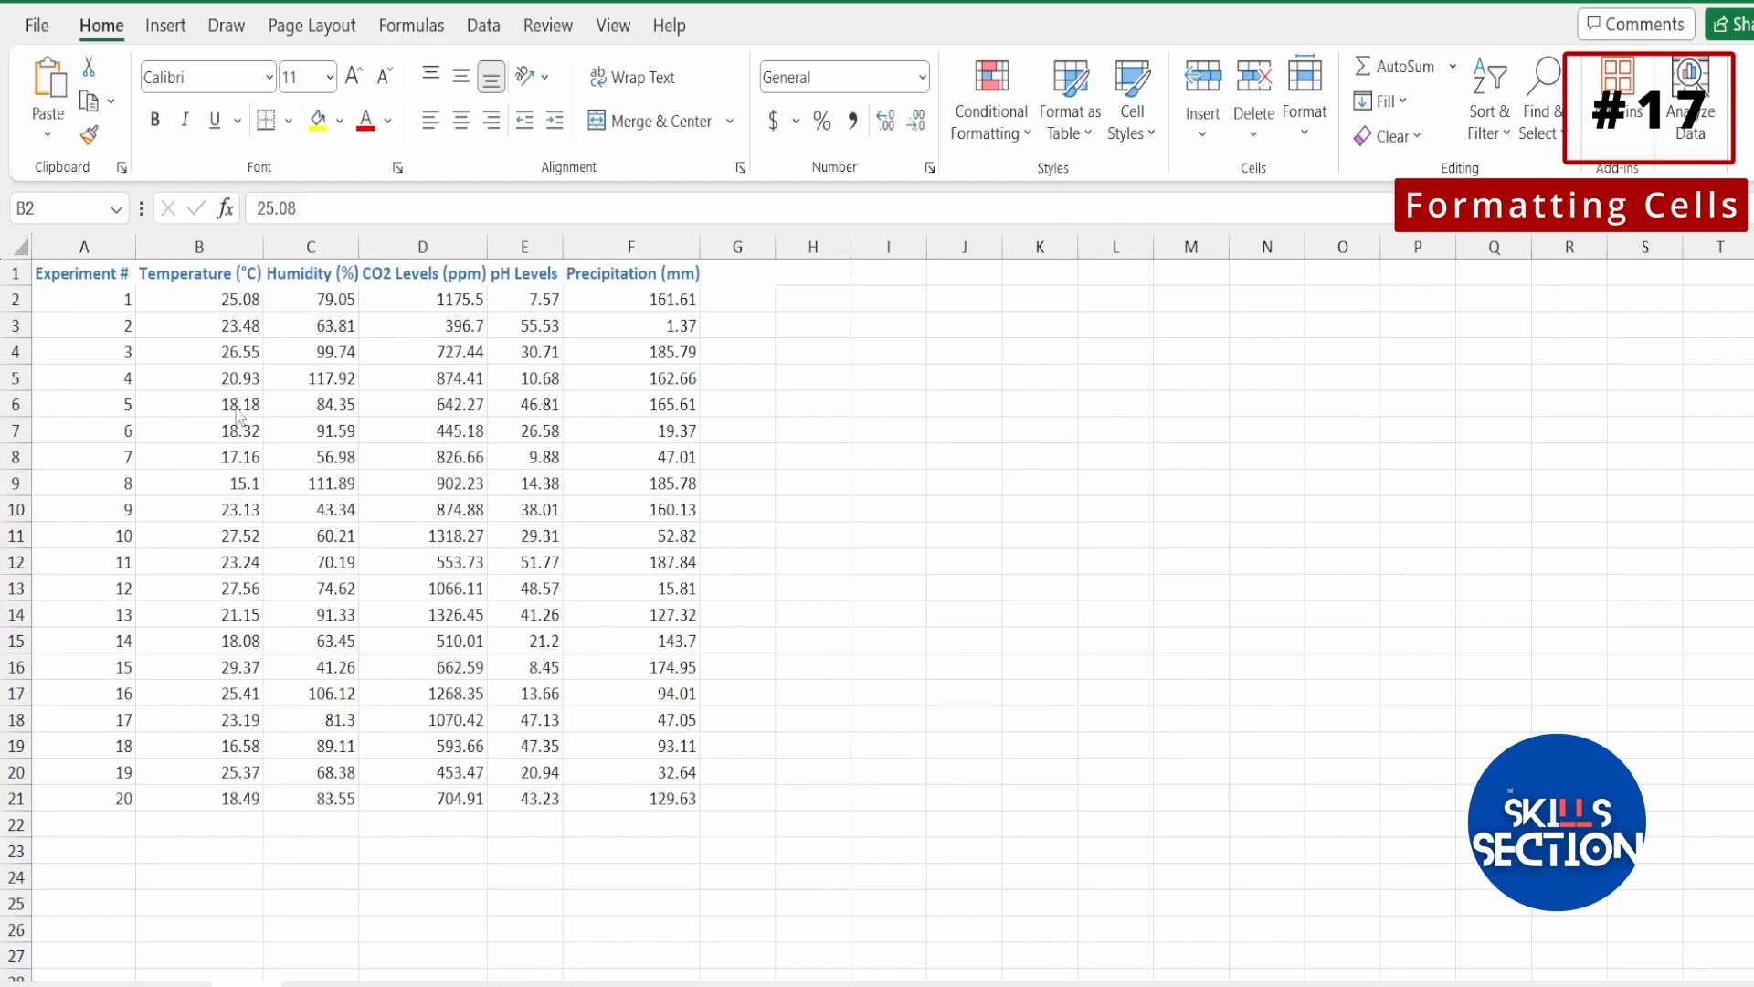
For cell A2 of the experiment dataset, open the Format Cells settings and look through the alignment, font, border and fill options.
click(100, 305)
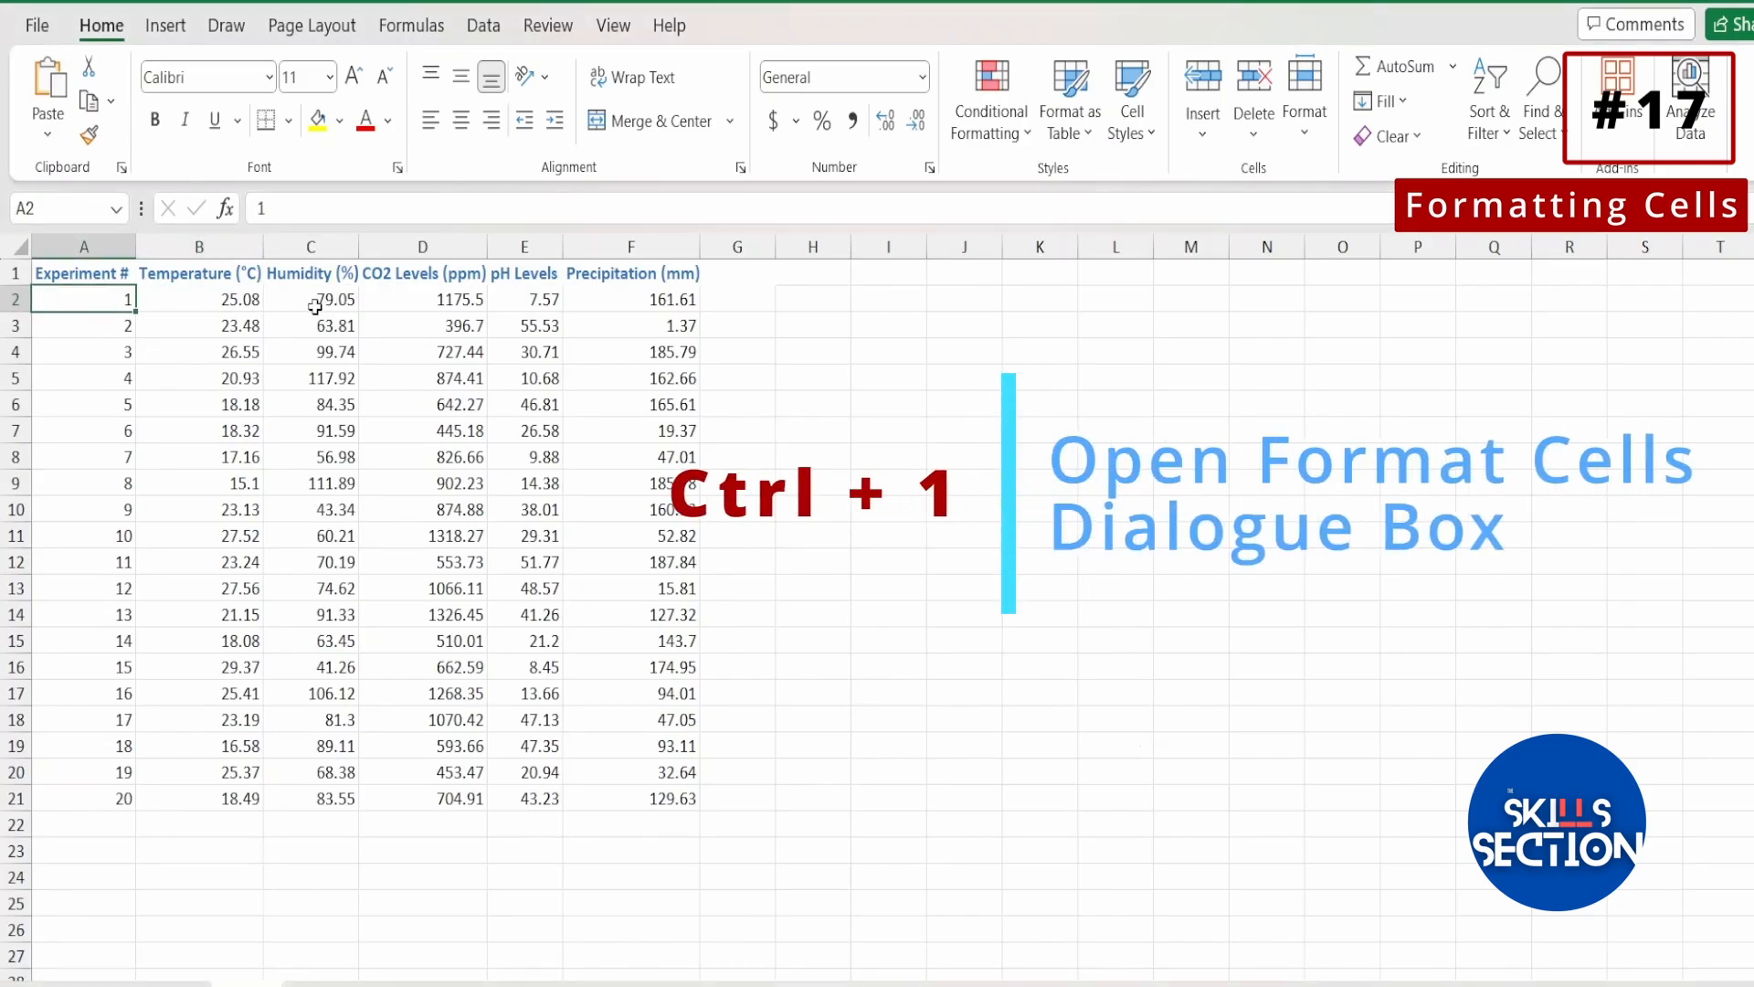
key(ctrl+1)
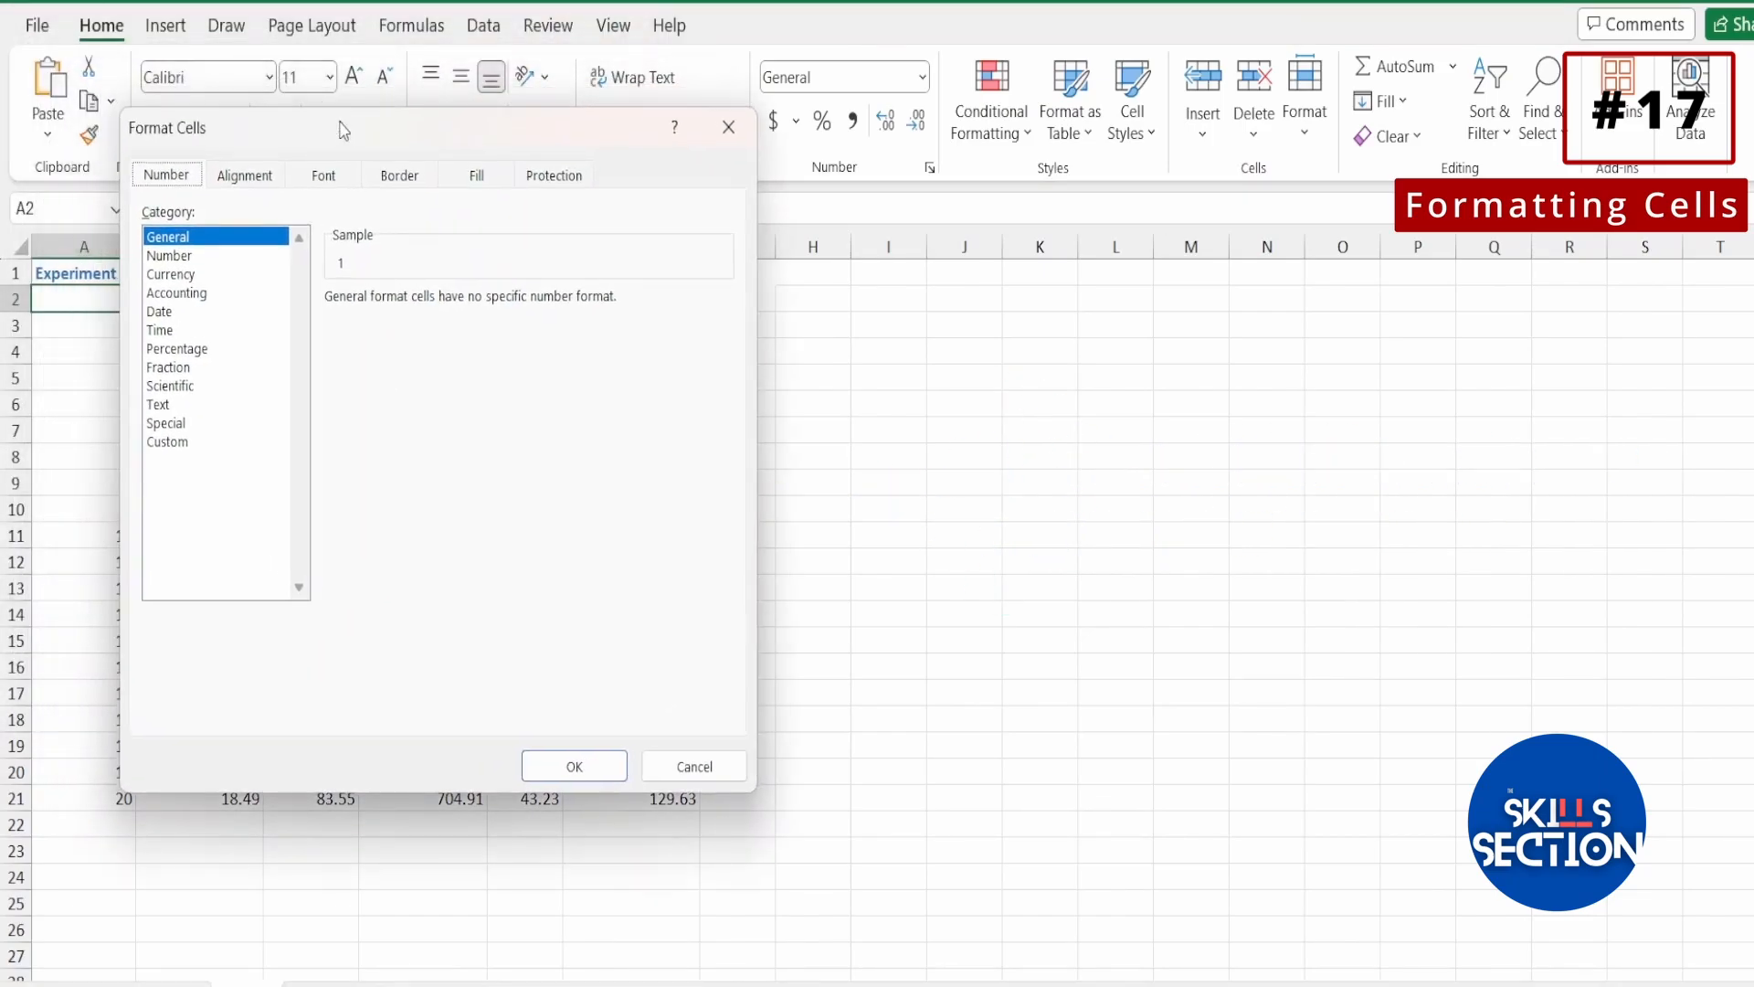
click(278, 181)
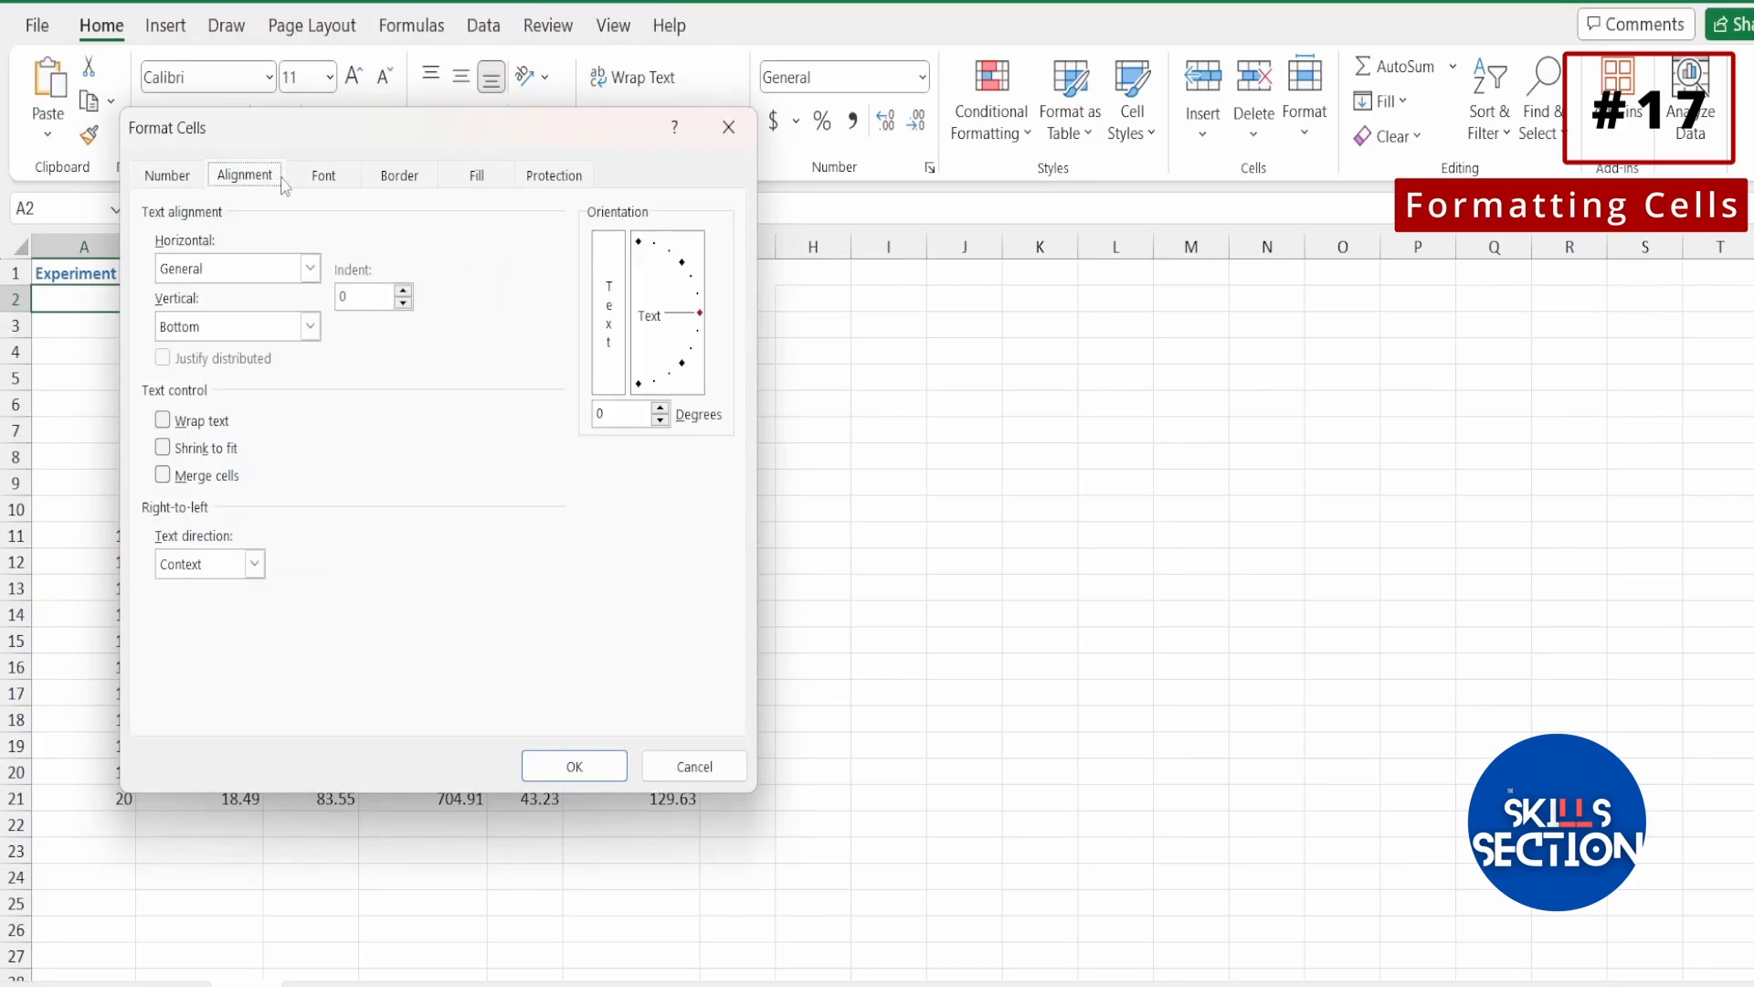
click(308, 186)
click(395, 177)
click(491, 176)
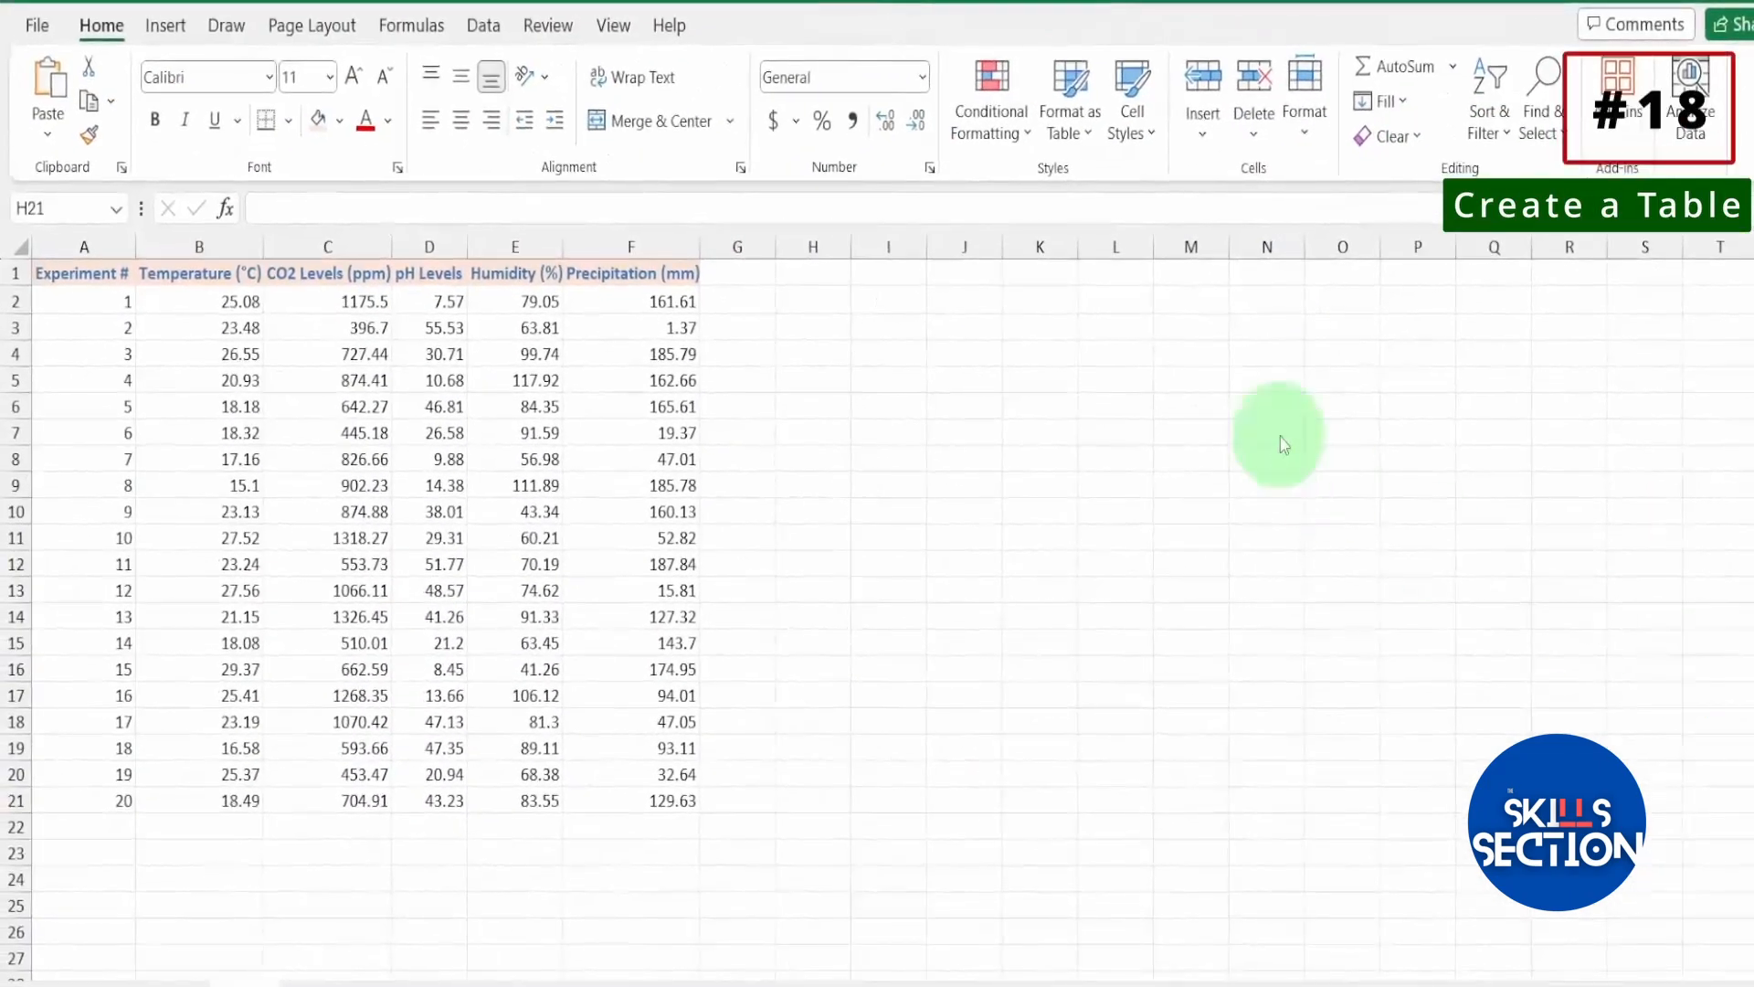
Convert the experiment dataset in A1:F21 to an Excel table, using the first row as headers.
click(93, 302)
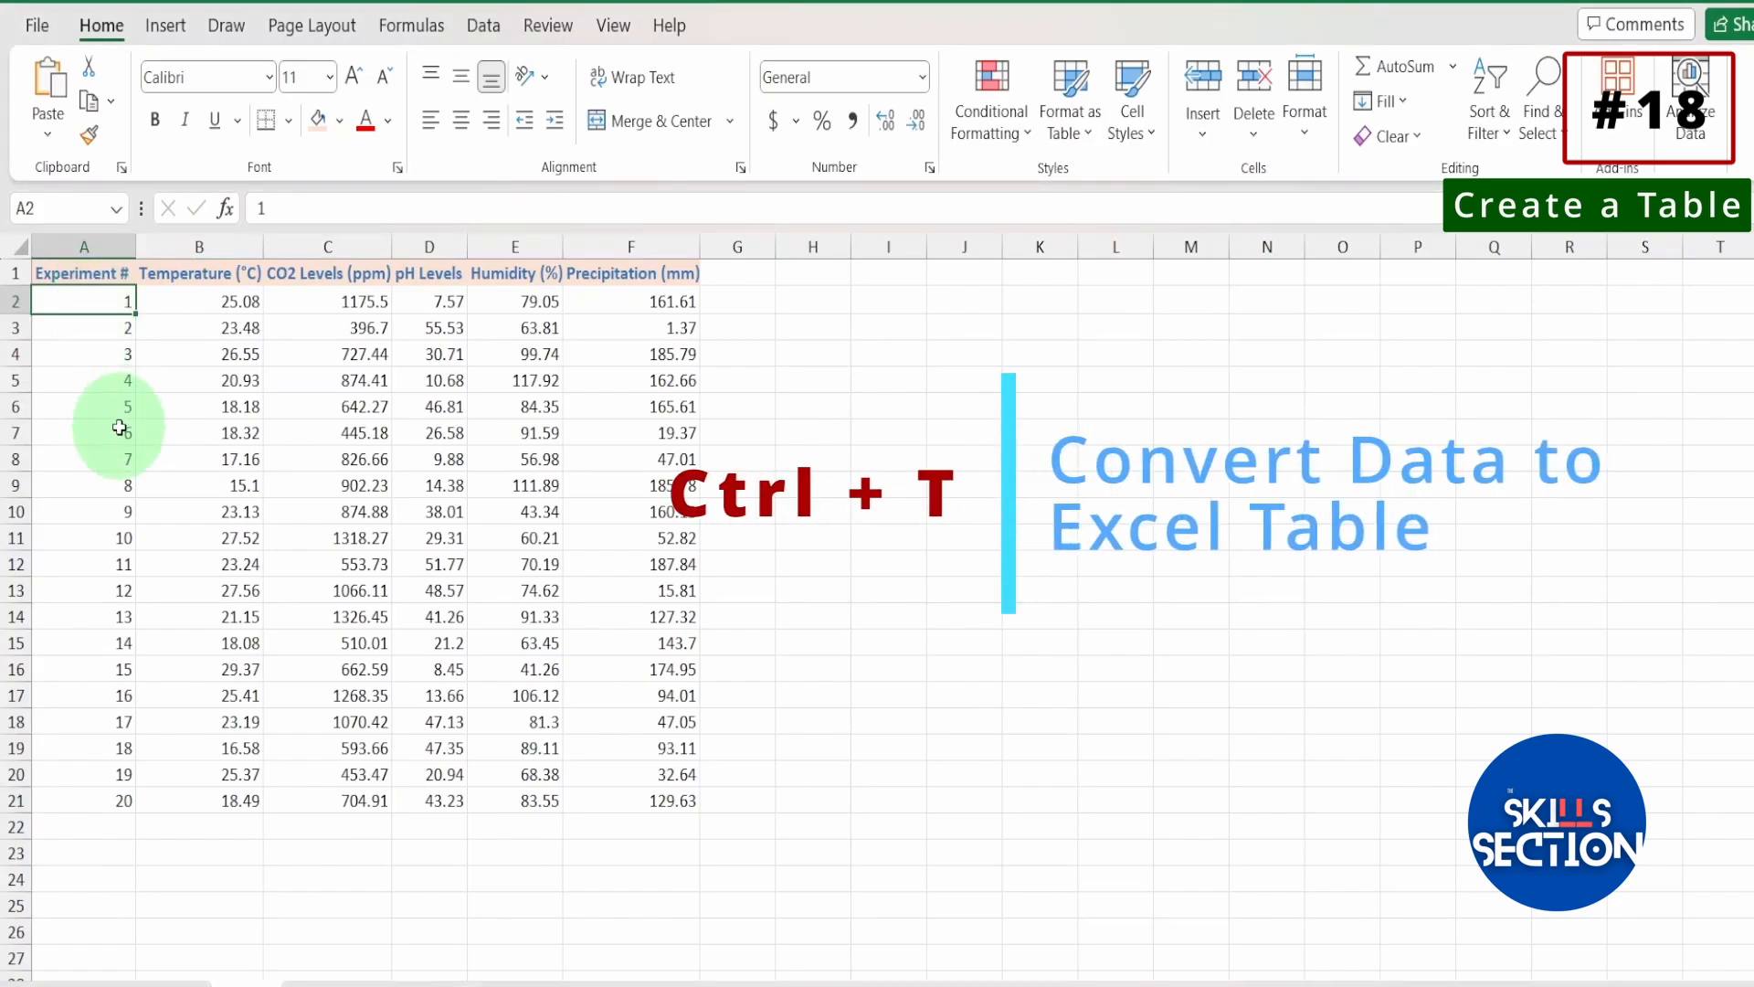
key(ctrl+t)
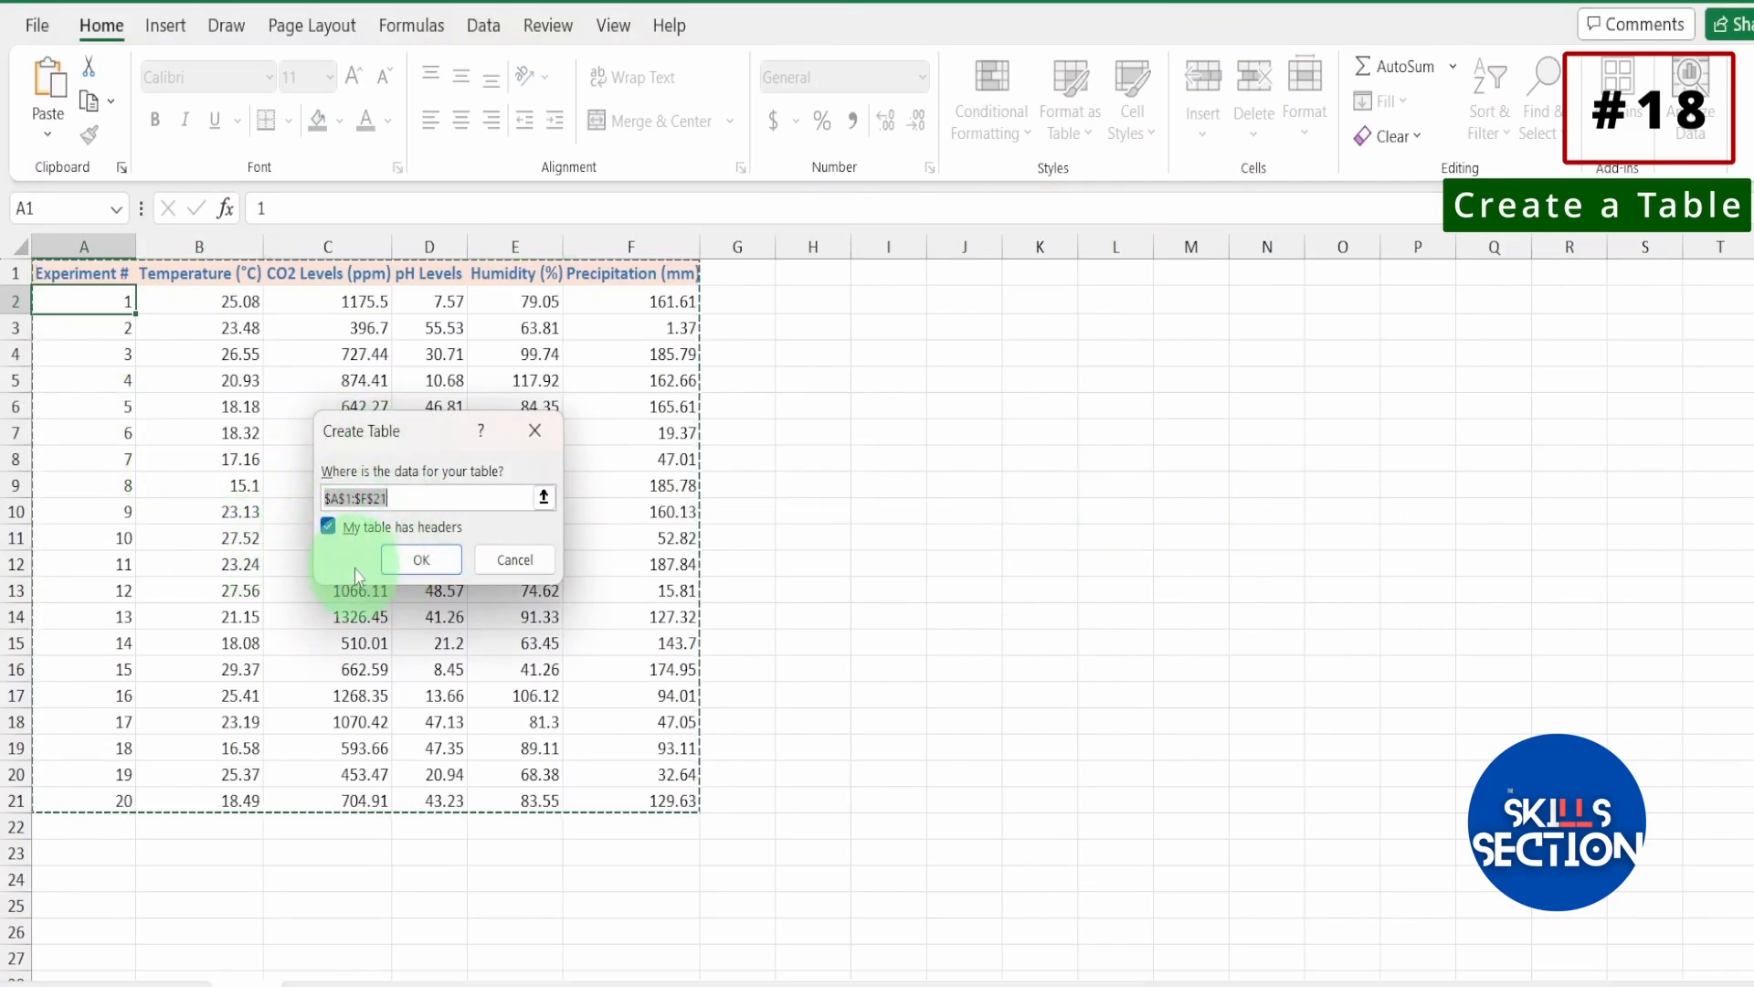
click(419, 559)
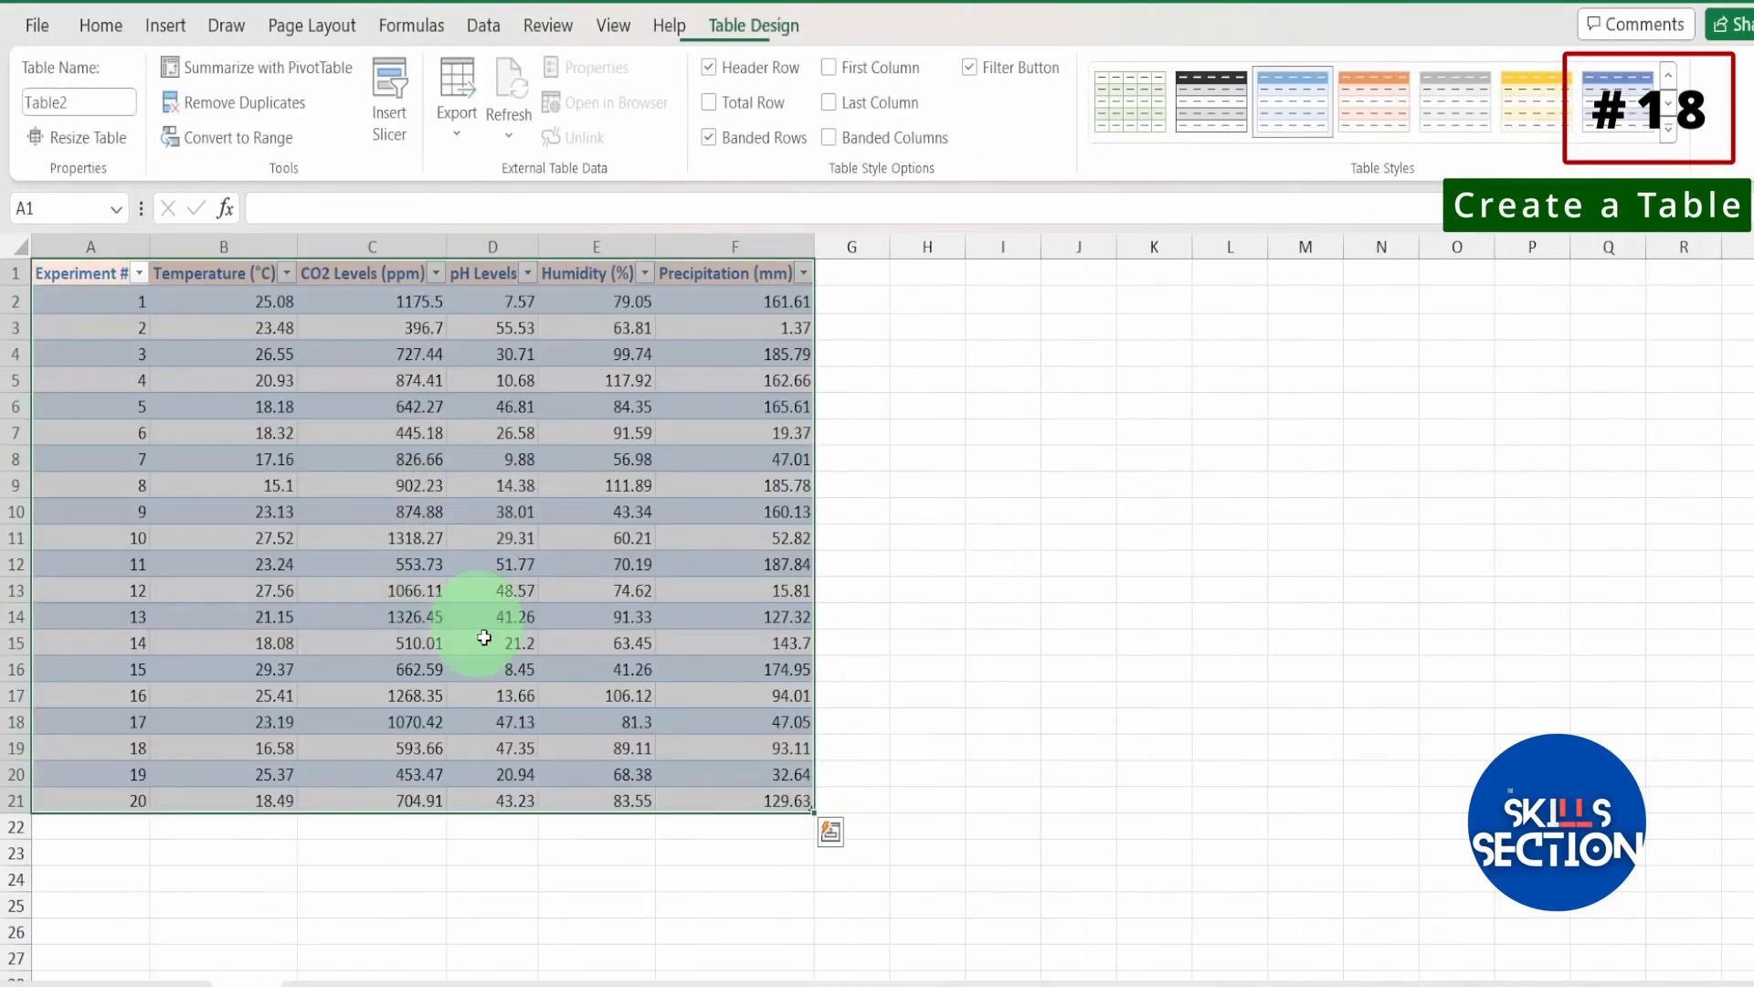
click(490, 514)
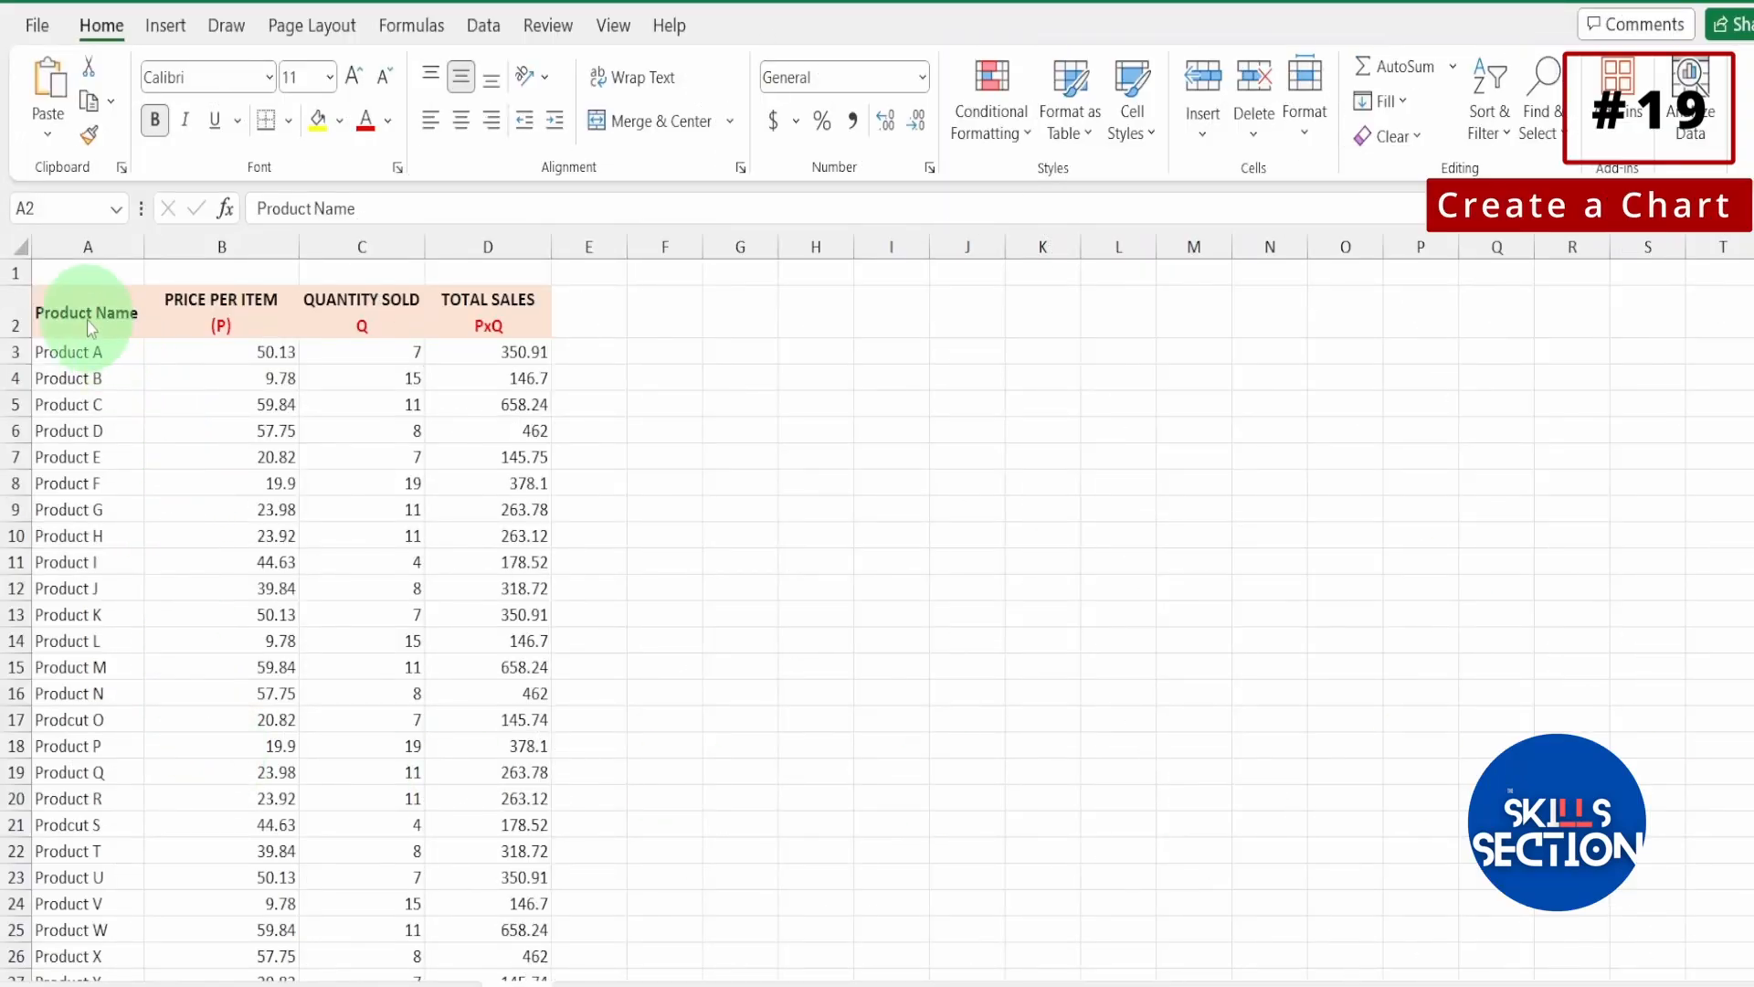
On the product sales sheet, select the whole dataset from the Product Name header and create a default embedded chart from it.
click(89, 318)
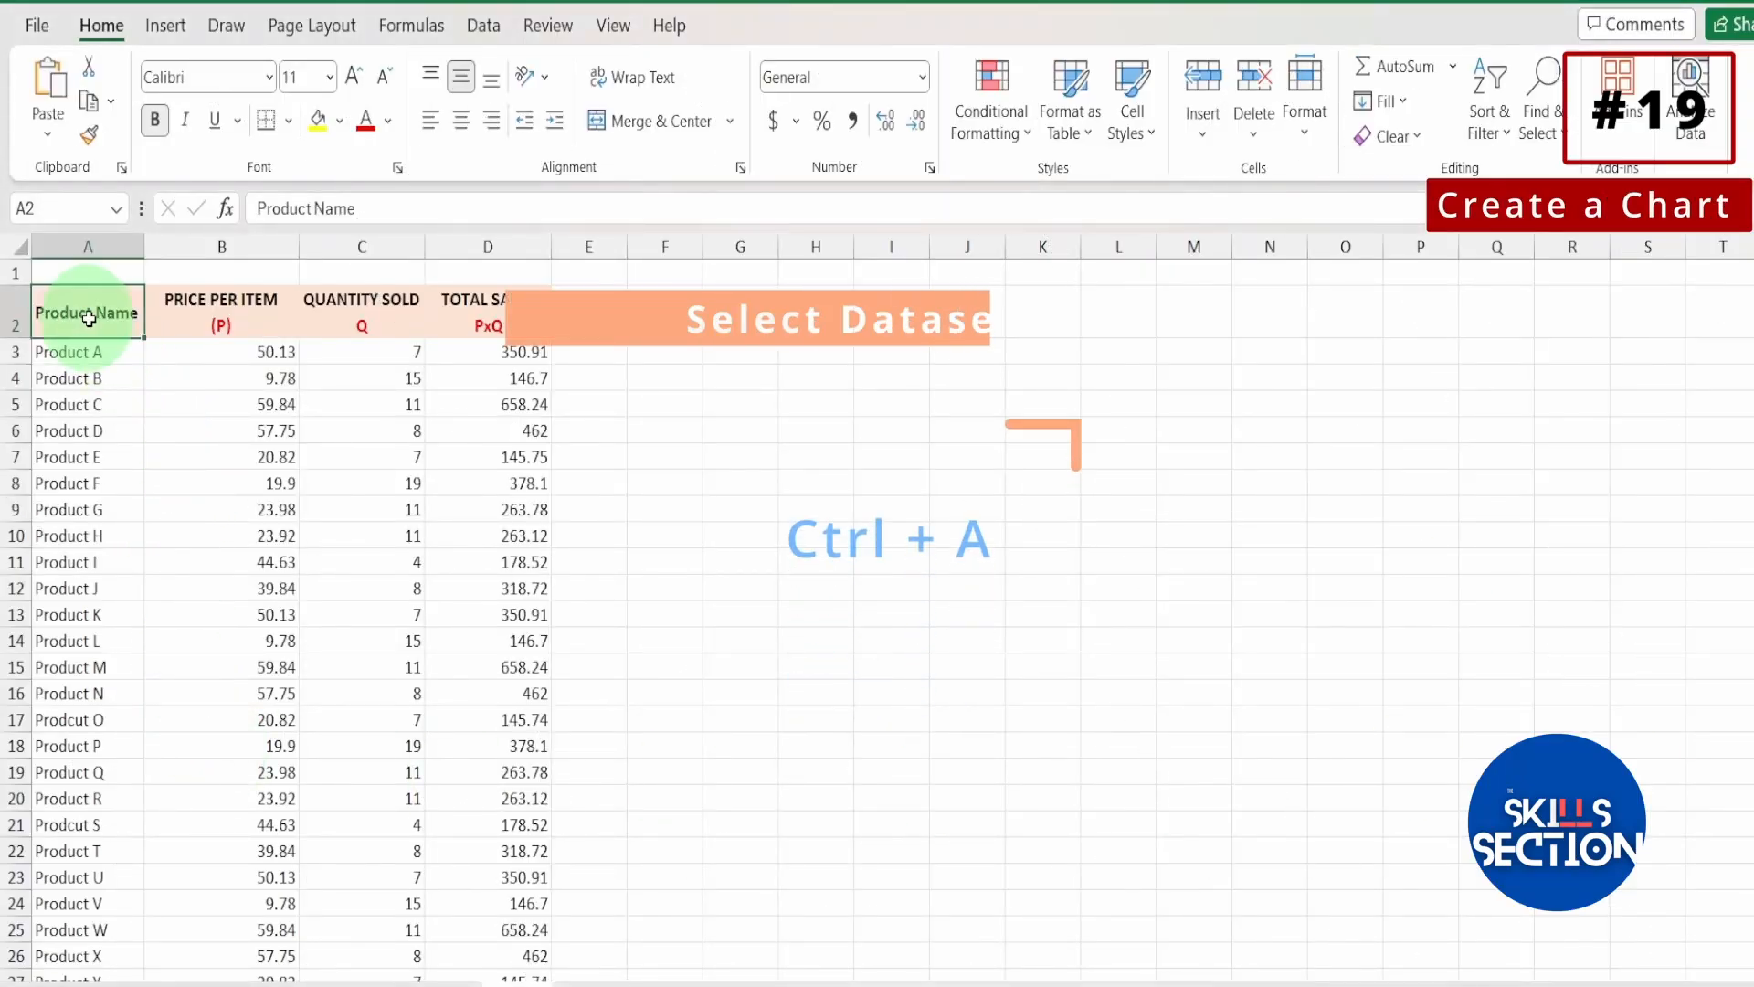
key(ctrl+a)
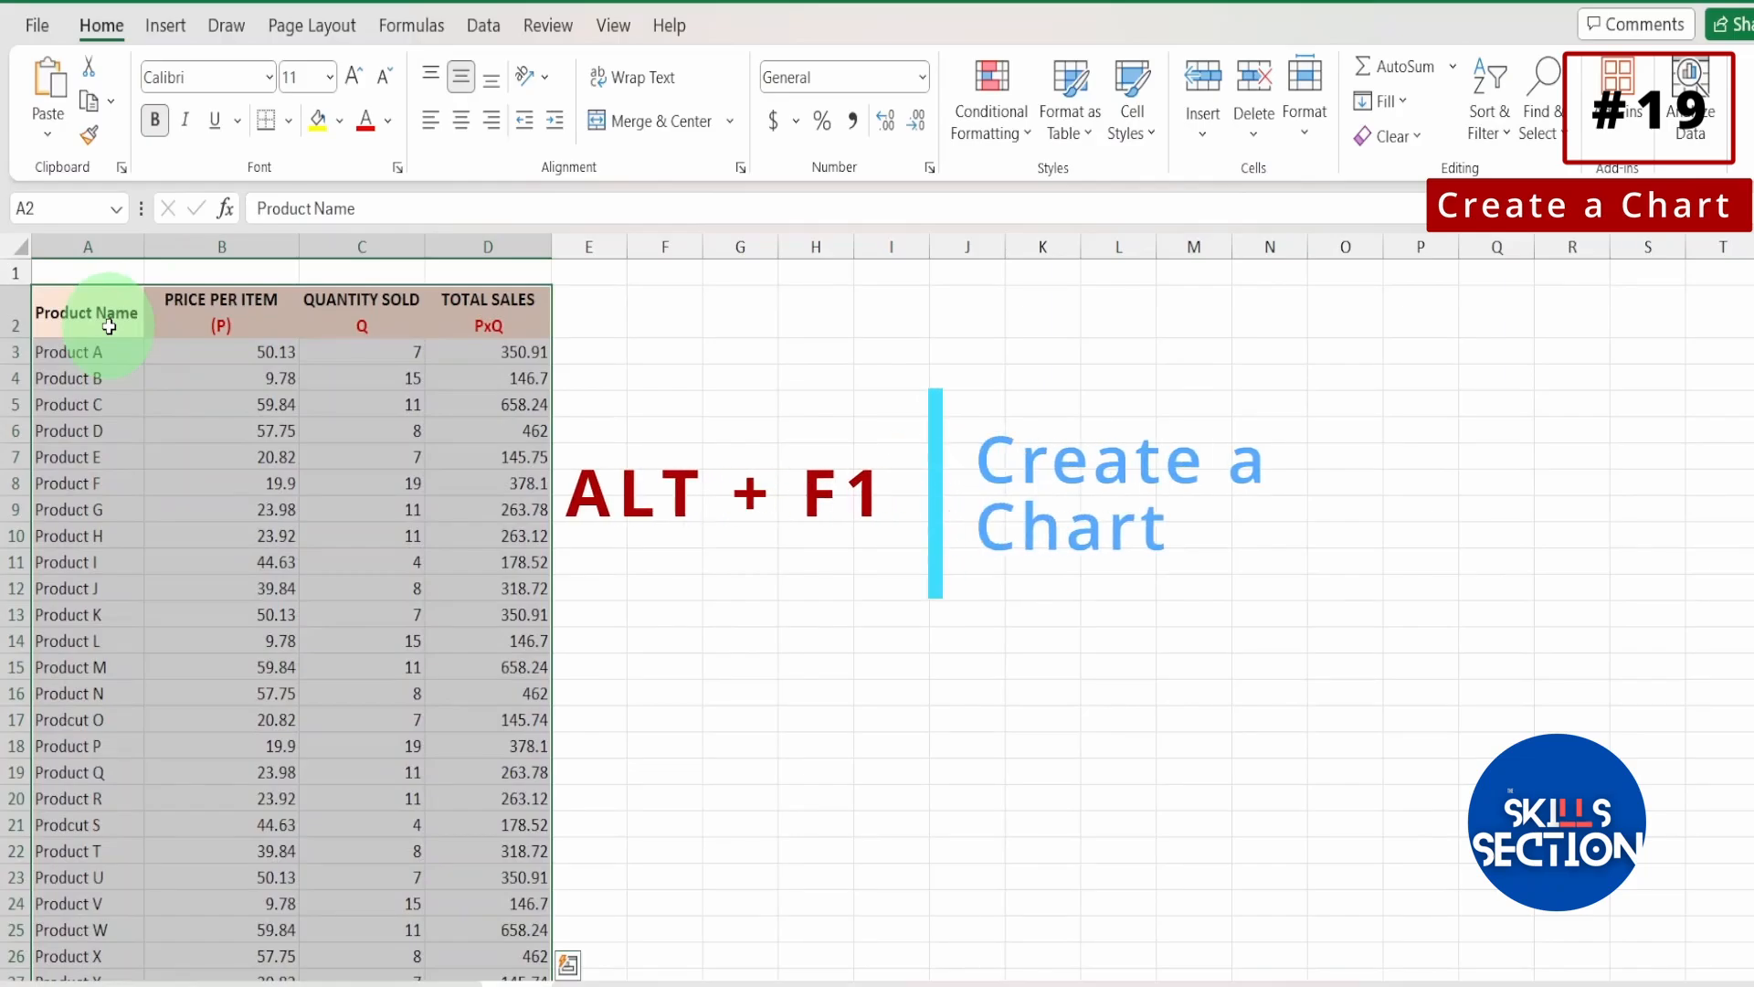
key(alt+F1)
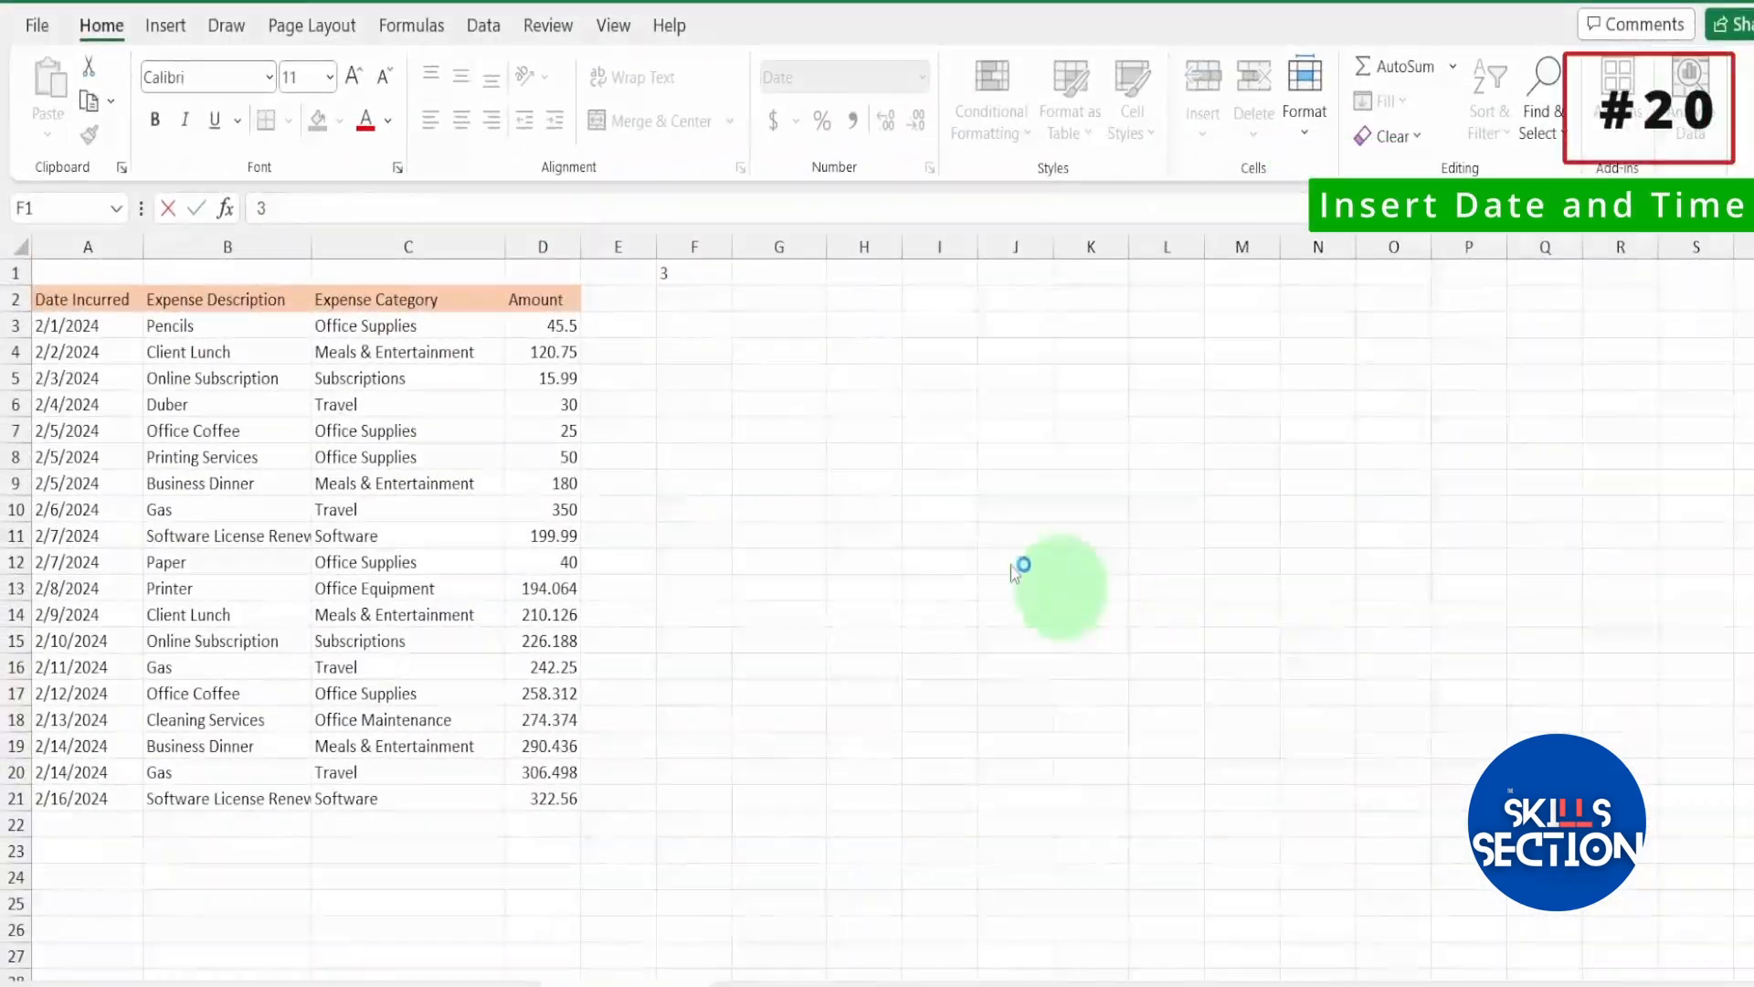
click(663, 274)
text(3/)
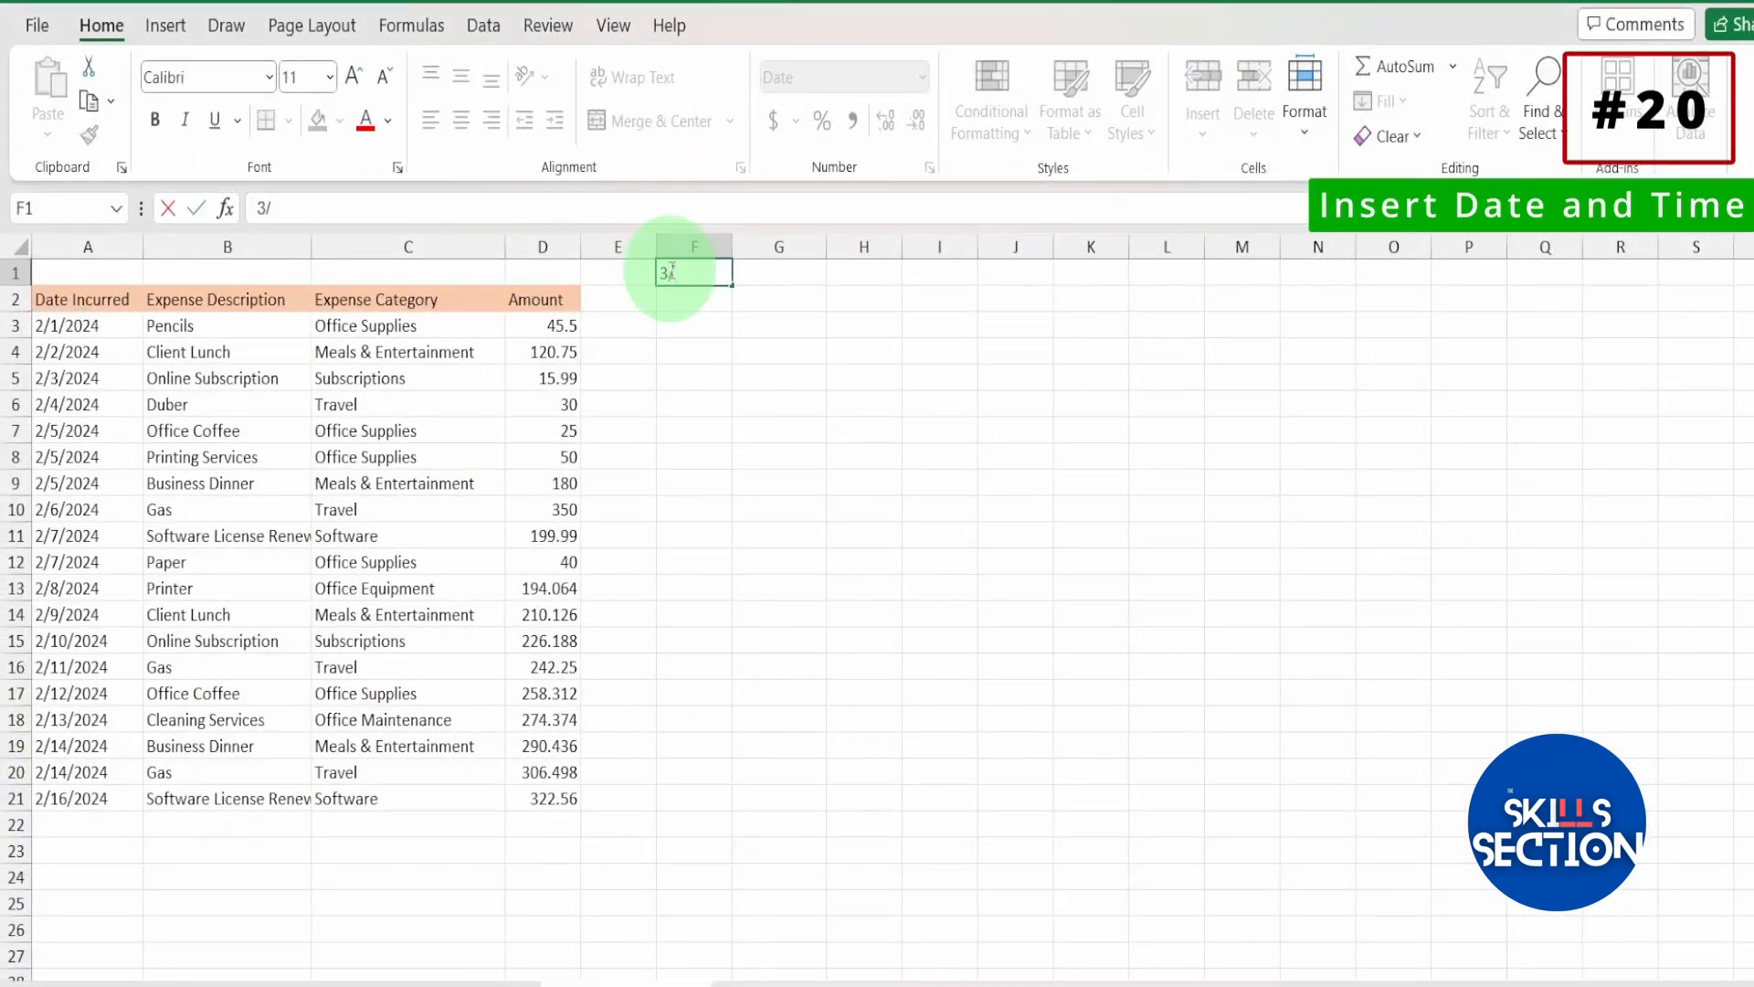
key(BackSpace)
key(BackSpace)
key(BackSpace)
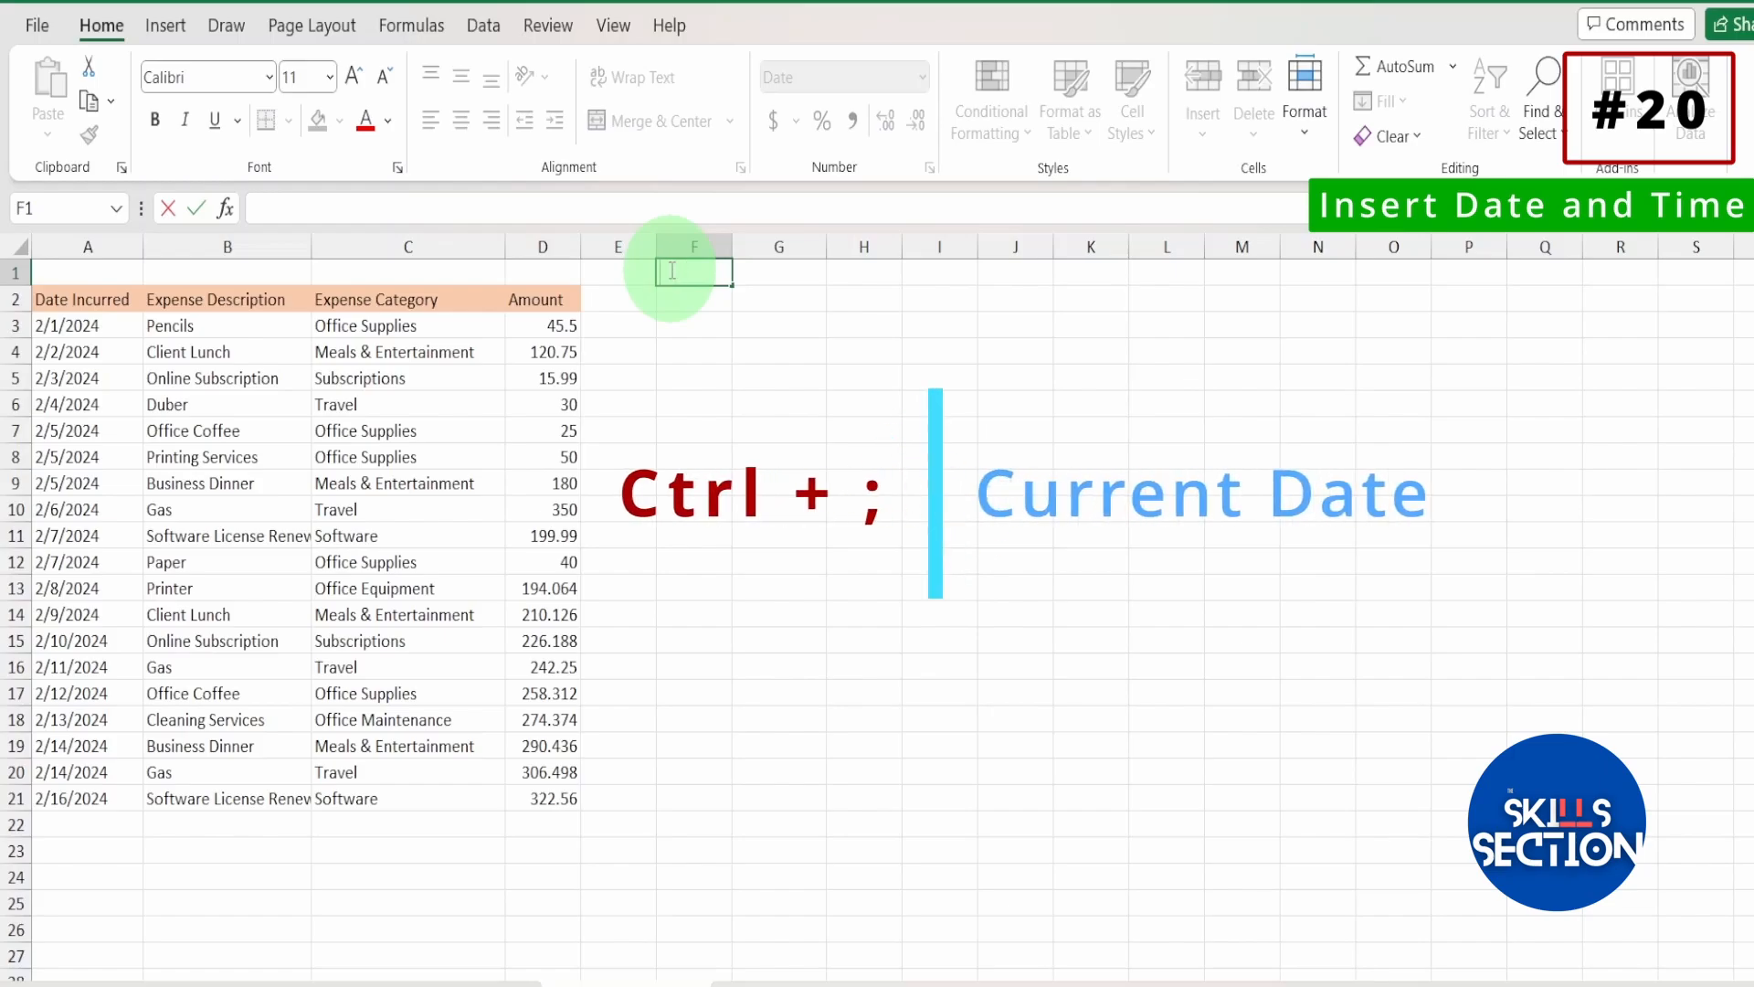
key(Return)
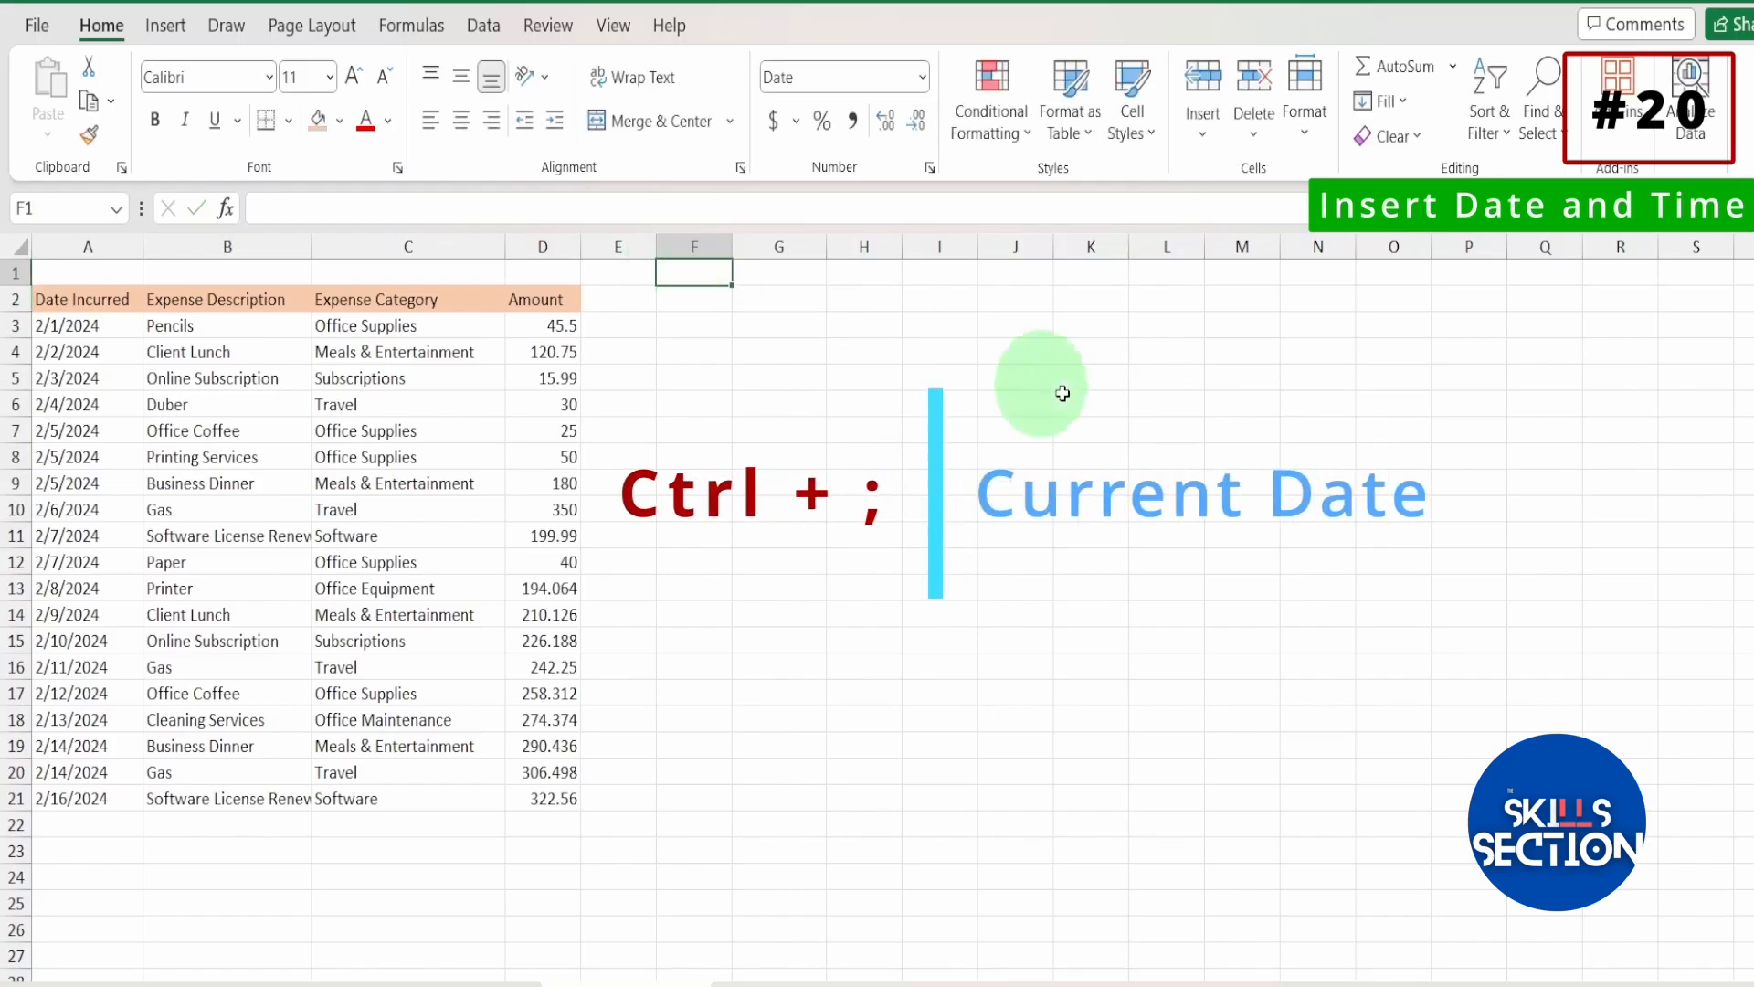
On the expense sheet, insert the current date in cell F1 and the current time in cell G1.
key(ctrl+semicolon)
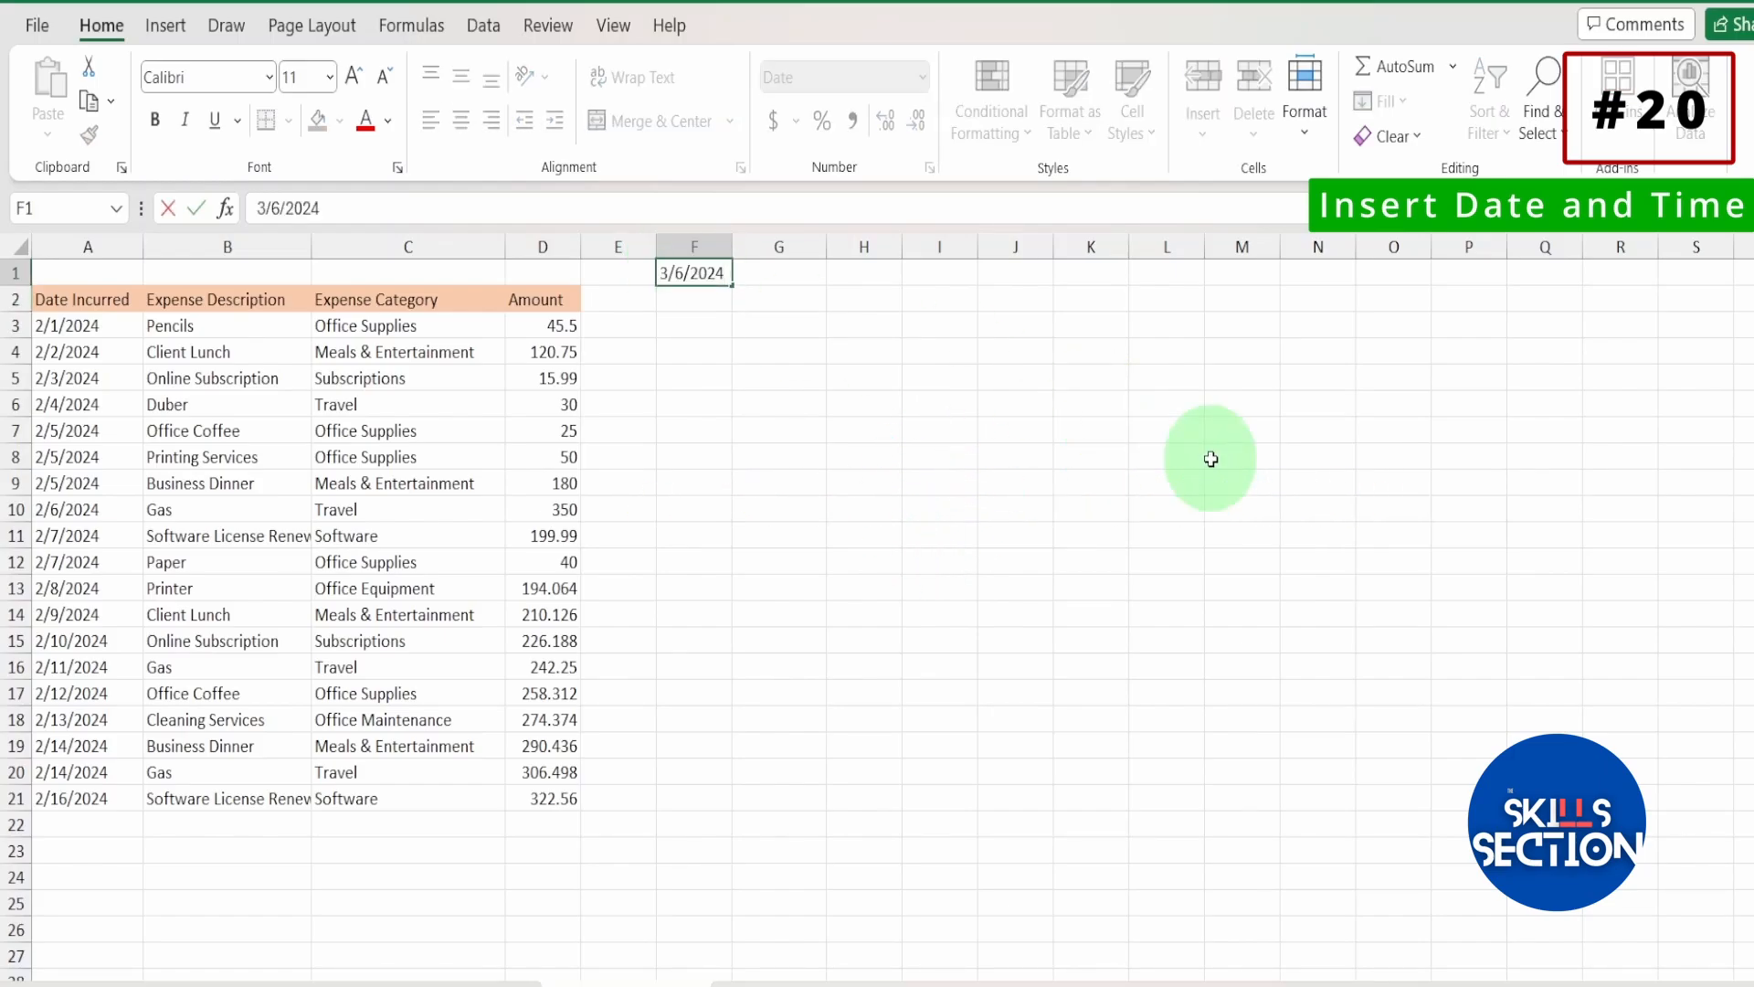
key(Tab)
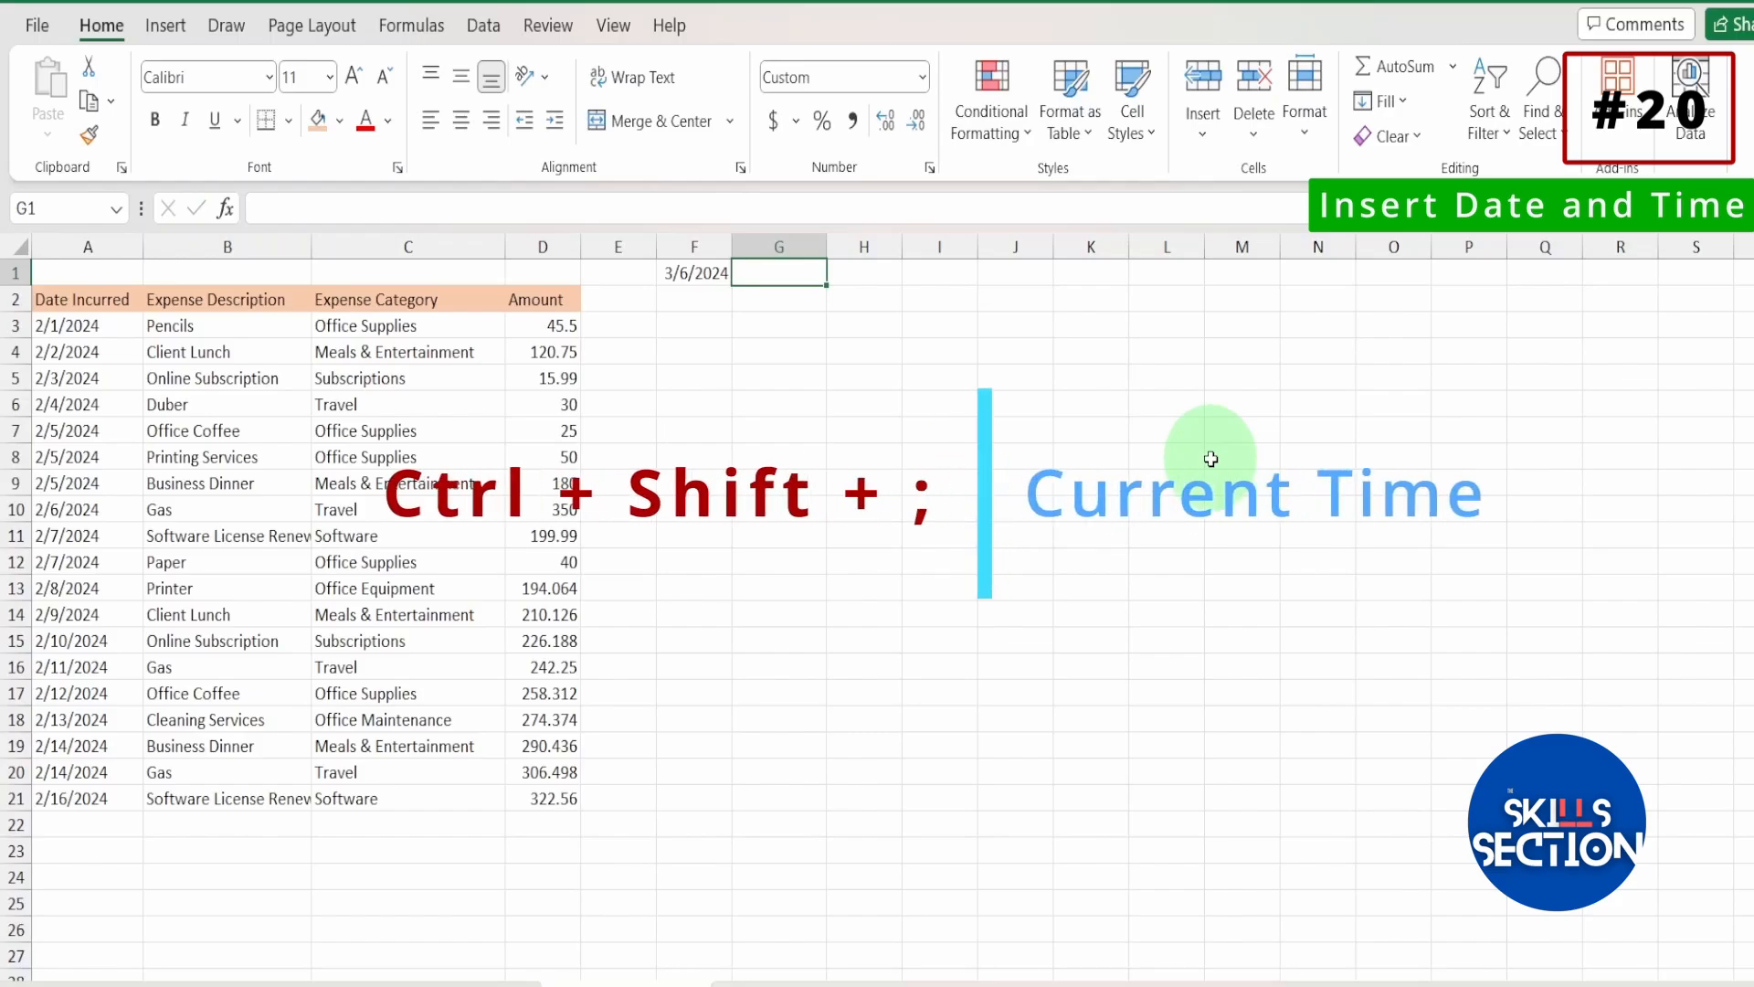
key(ctrl+shift+semicolon)
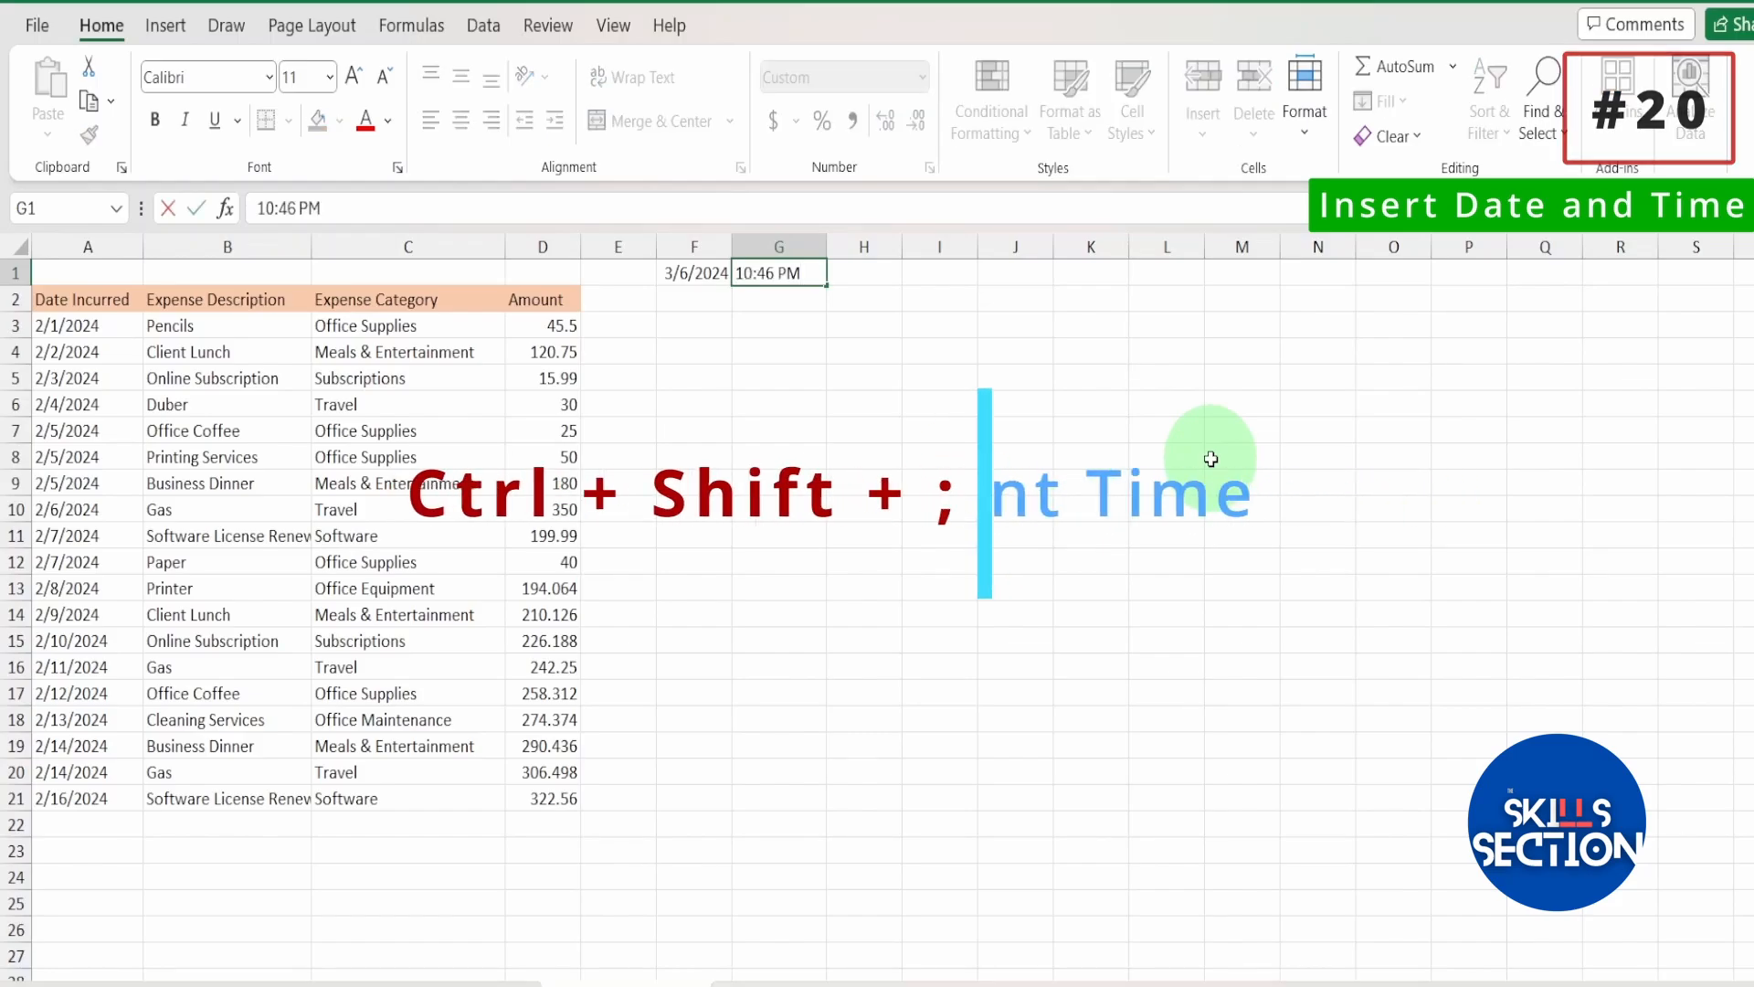